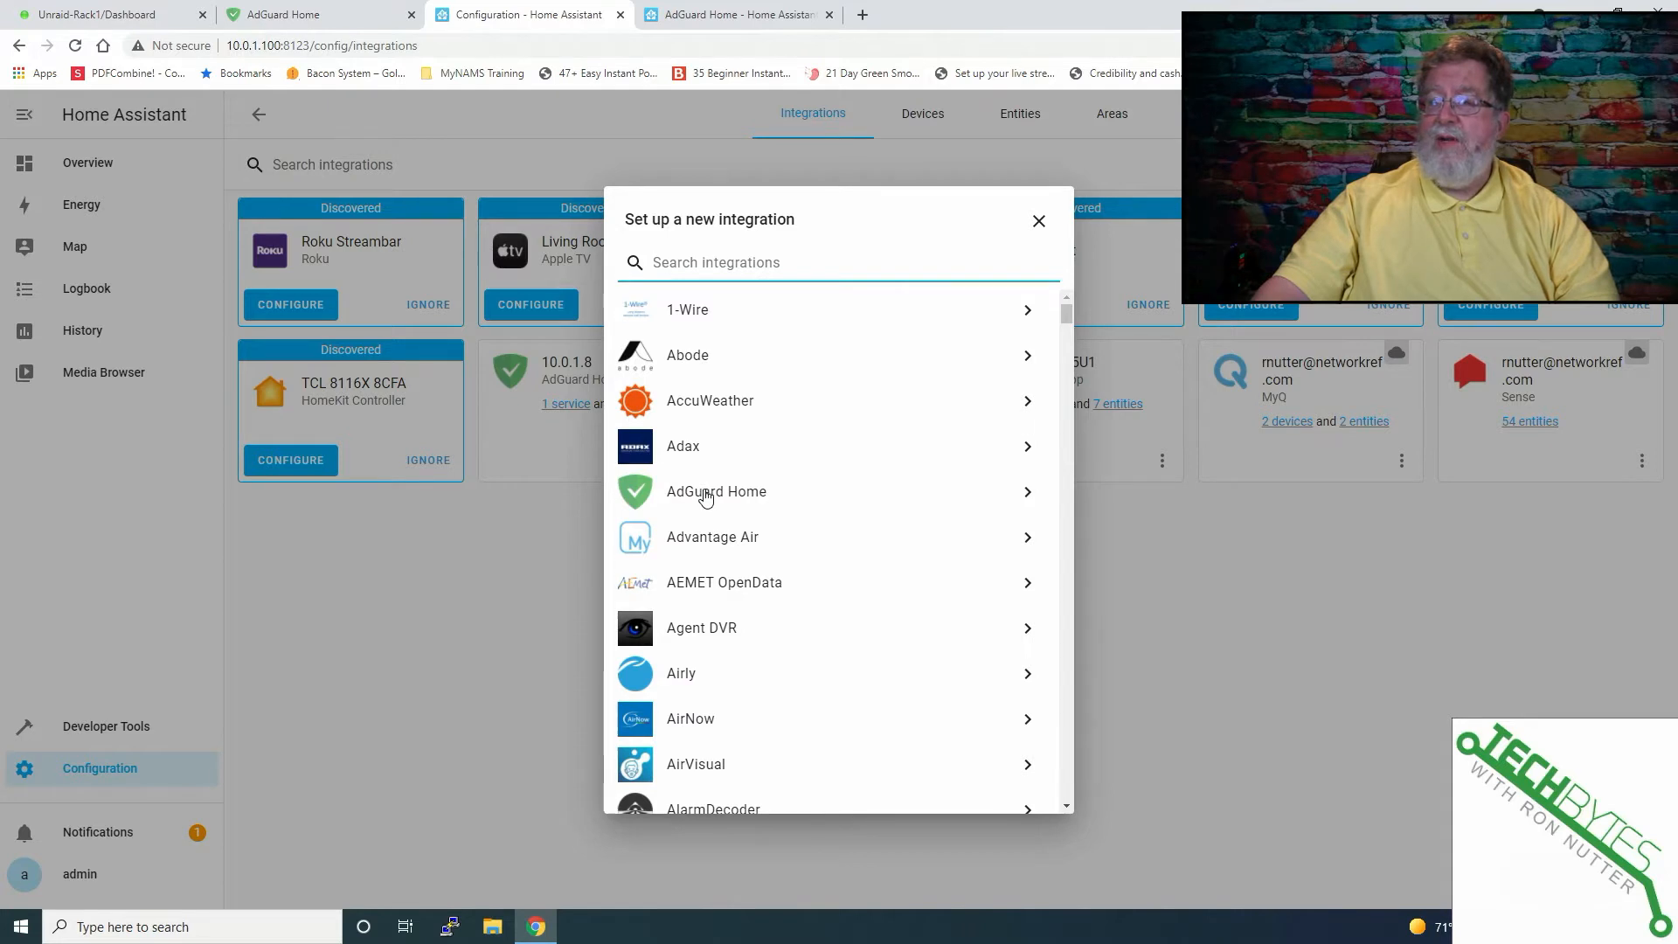
Step: View the AdGuard Home integration's setup form without submitting it, and examine the entities of the configured AdGuard Home instance
left_click(706, 495)
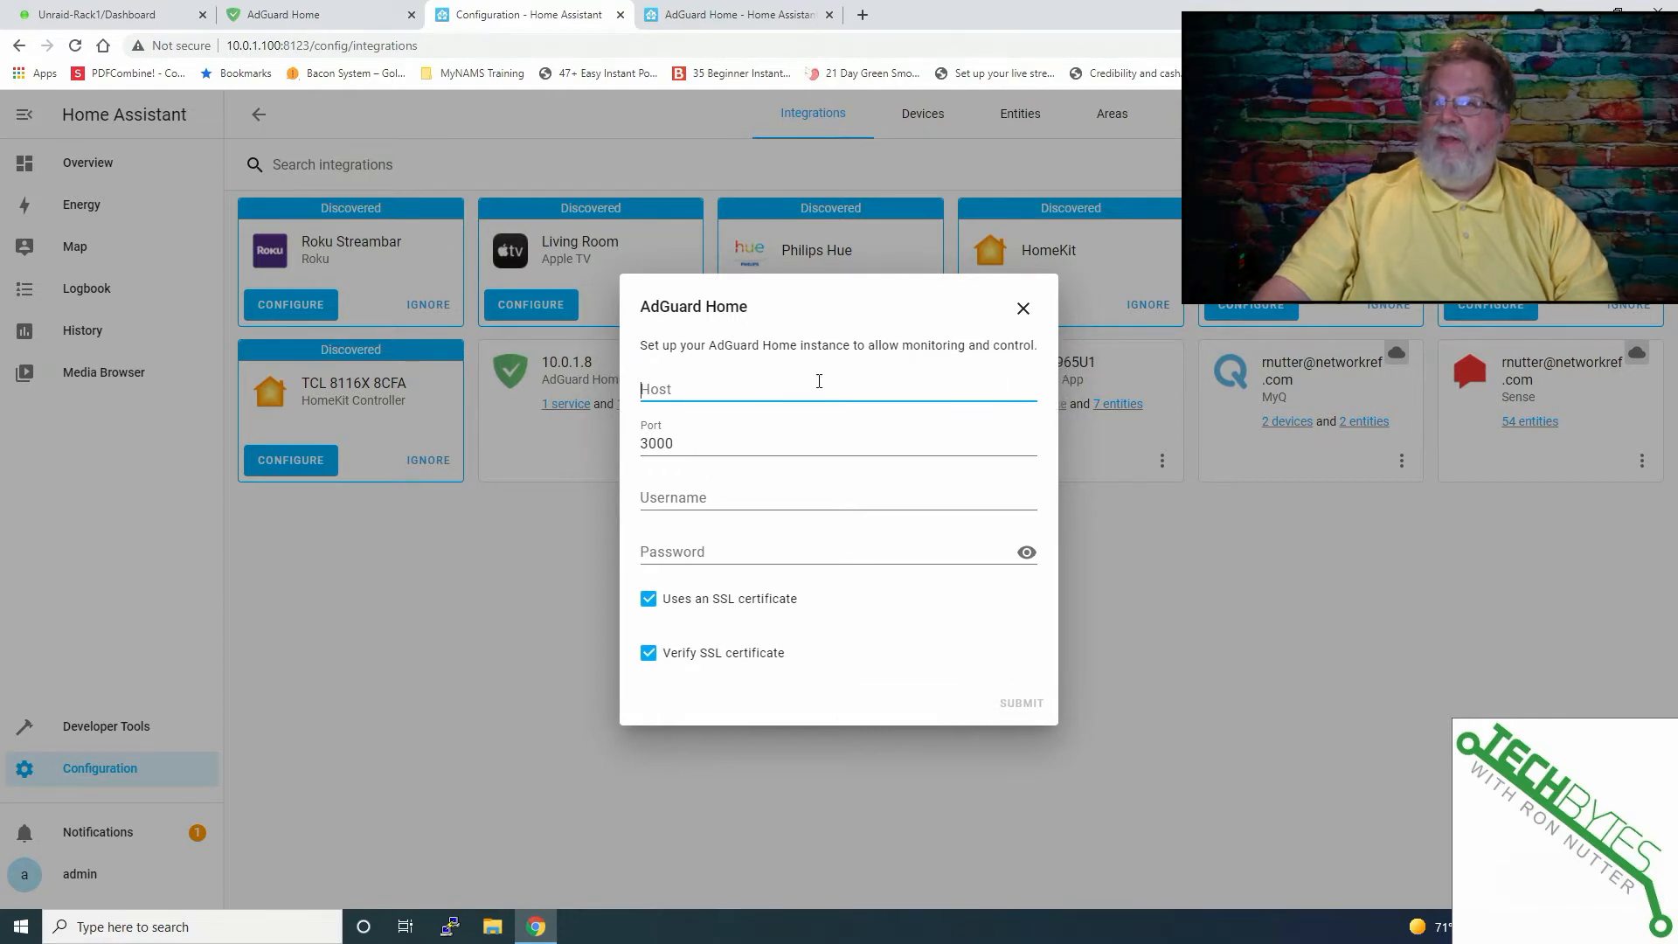
left_click(1023, 308)
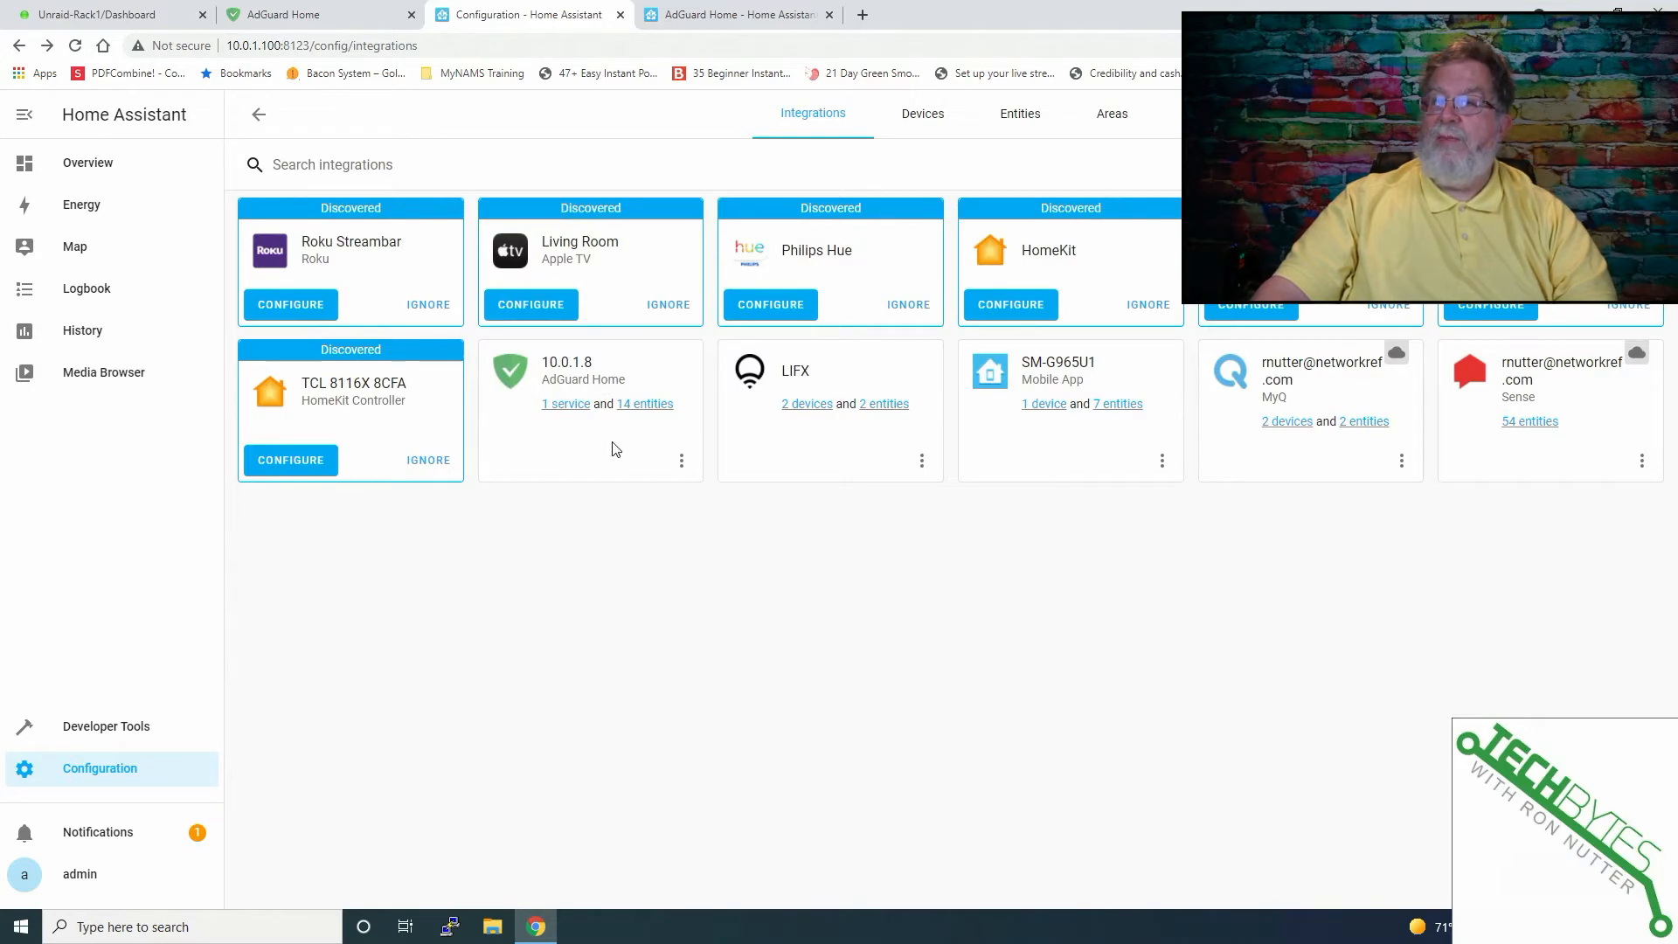
left_click(654, 409)
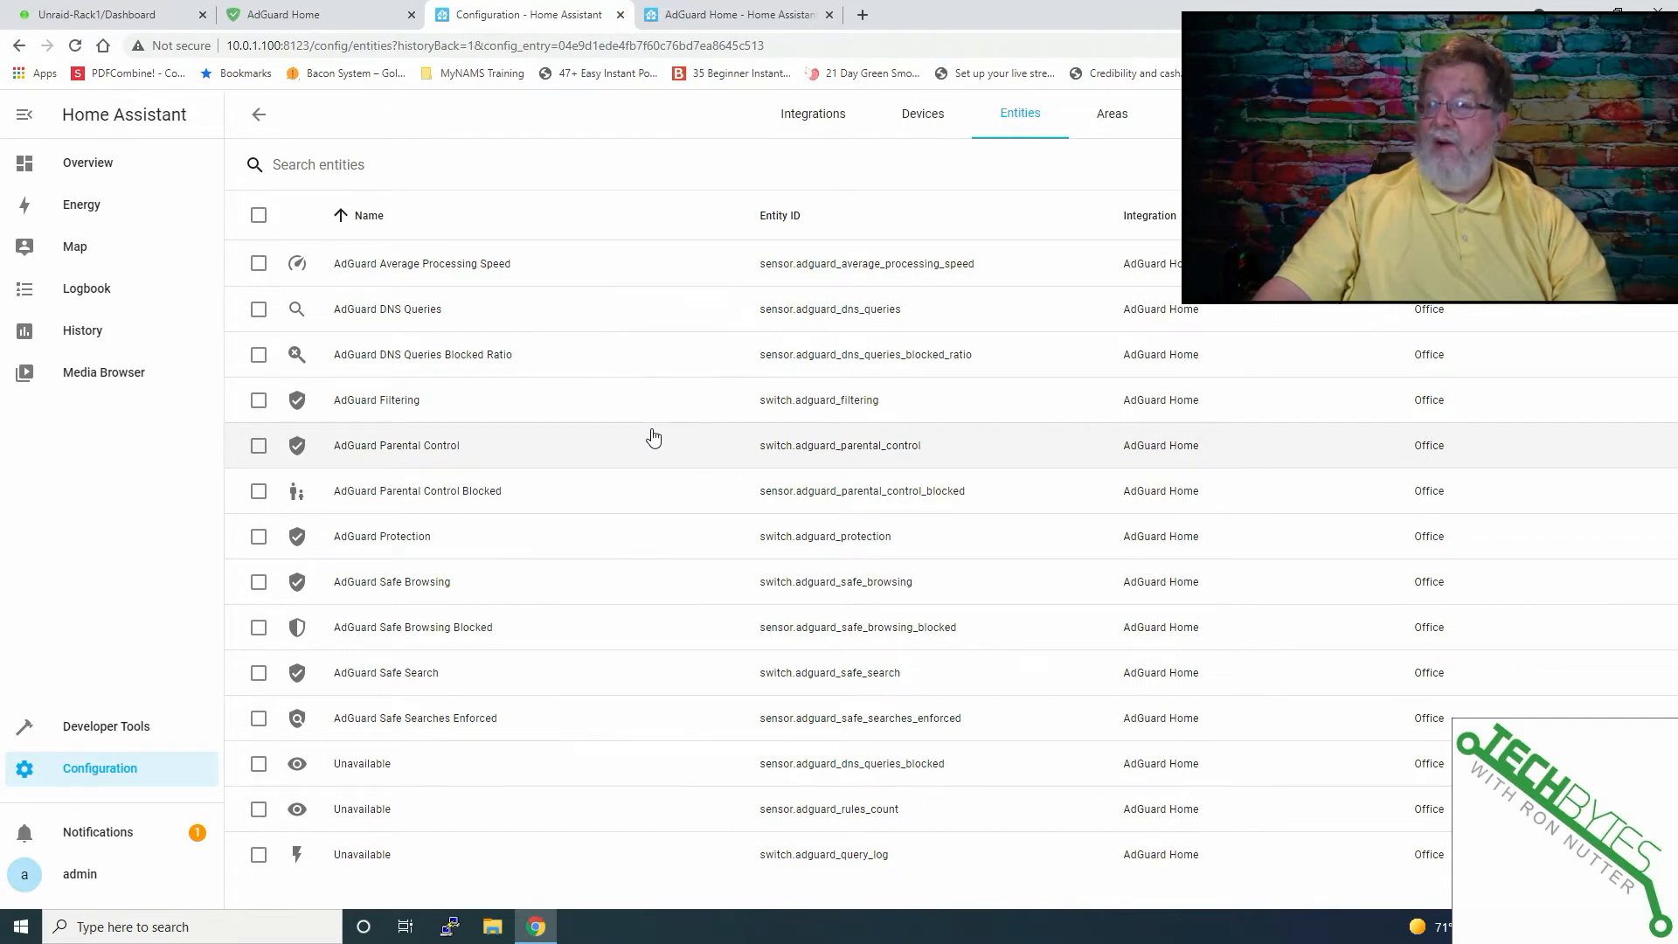
left_click(259, 115)
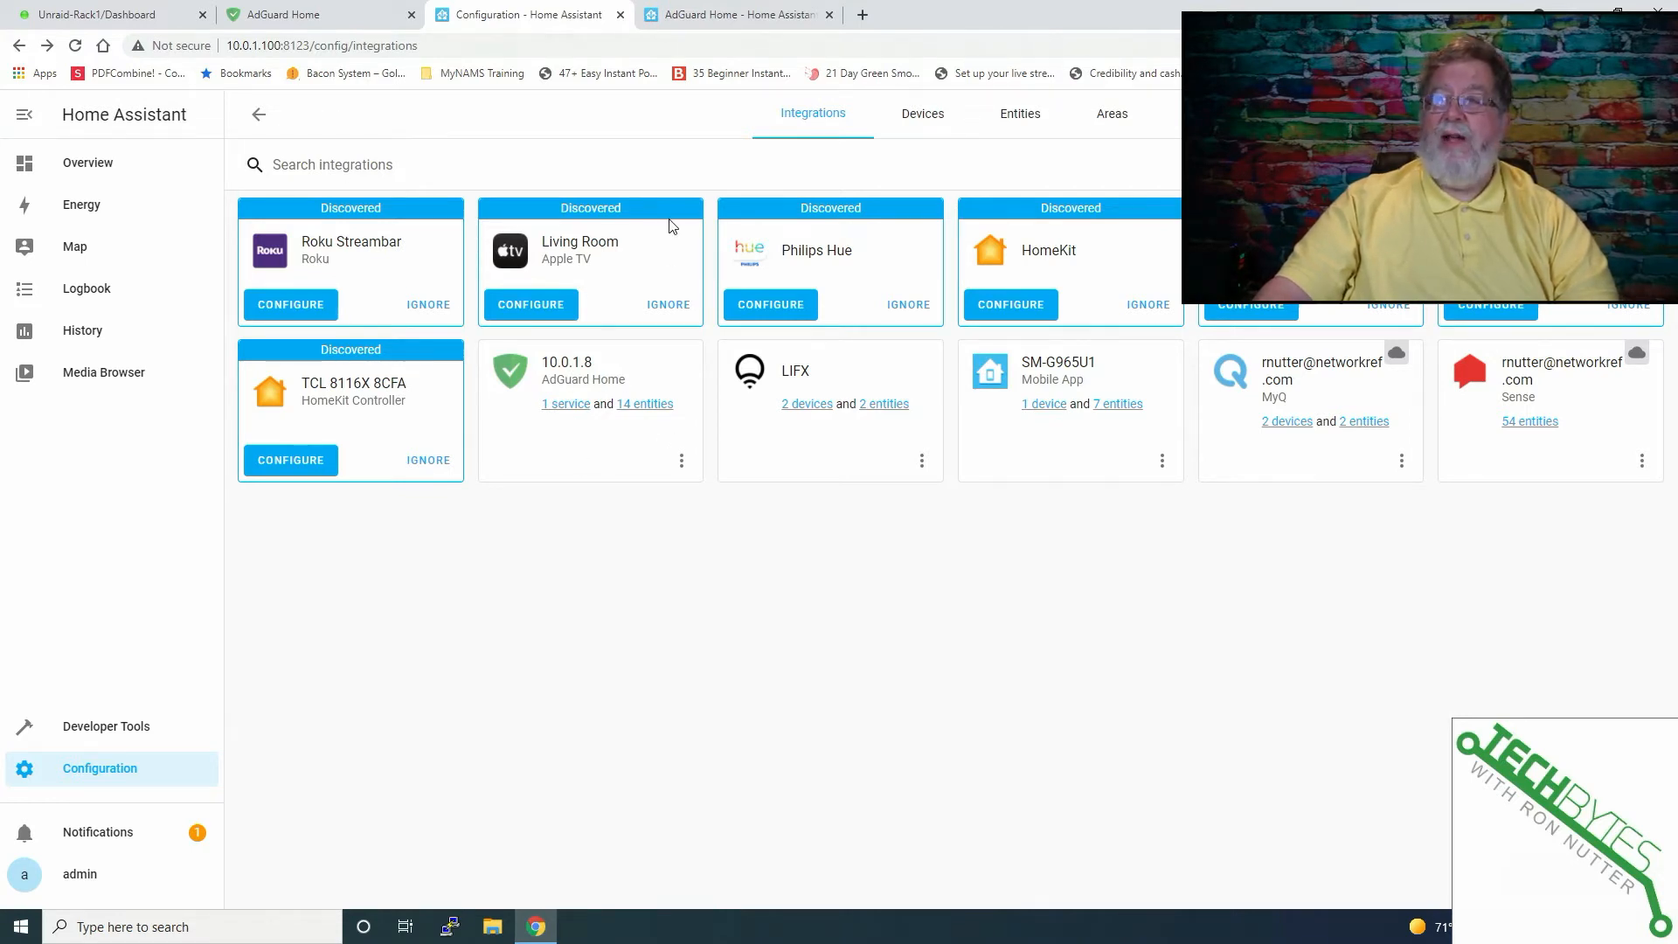
Step: Consult the AdGuard Home integration documentation page, and return to the Home Assistant overview dashboard
left_click(715, 16)
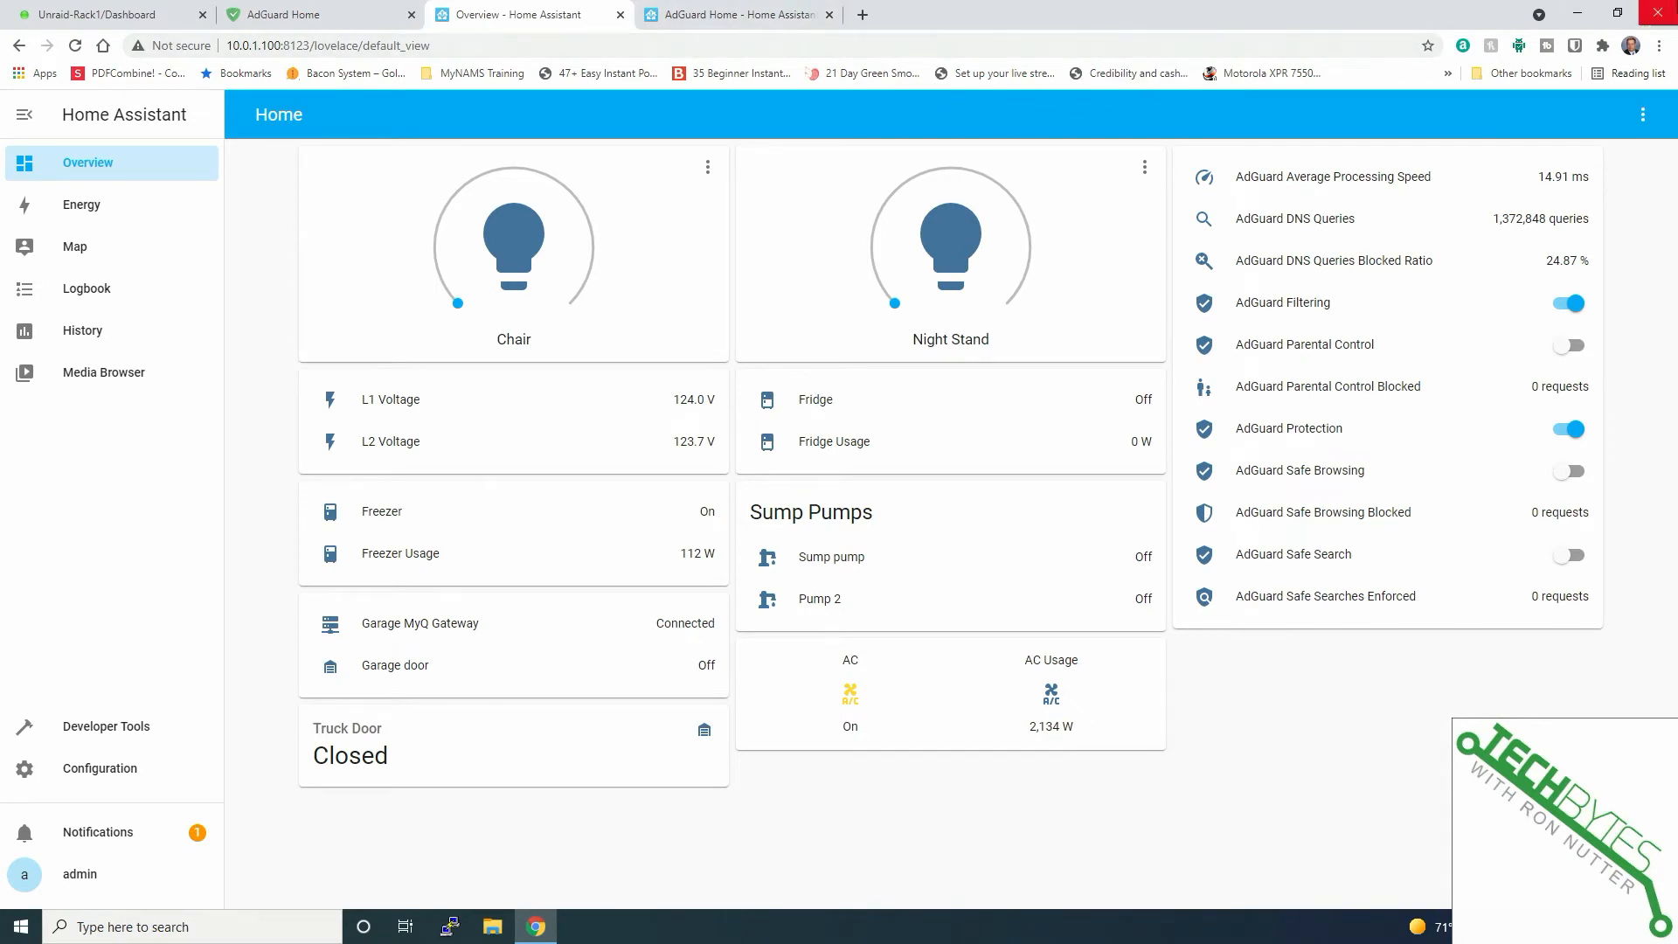
left_click(707, 18)
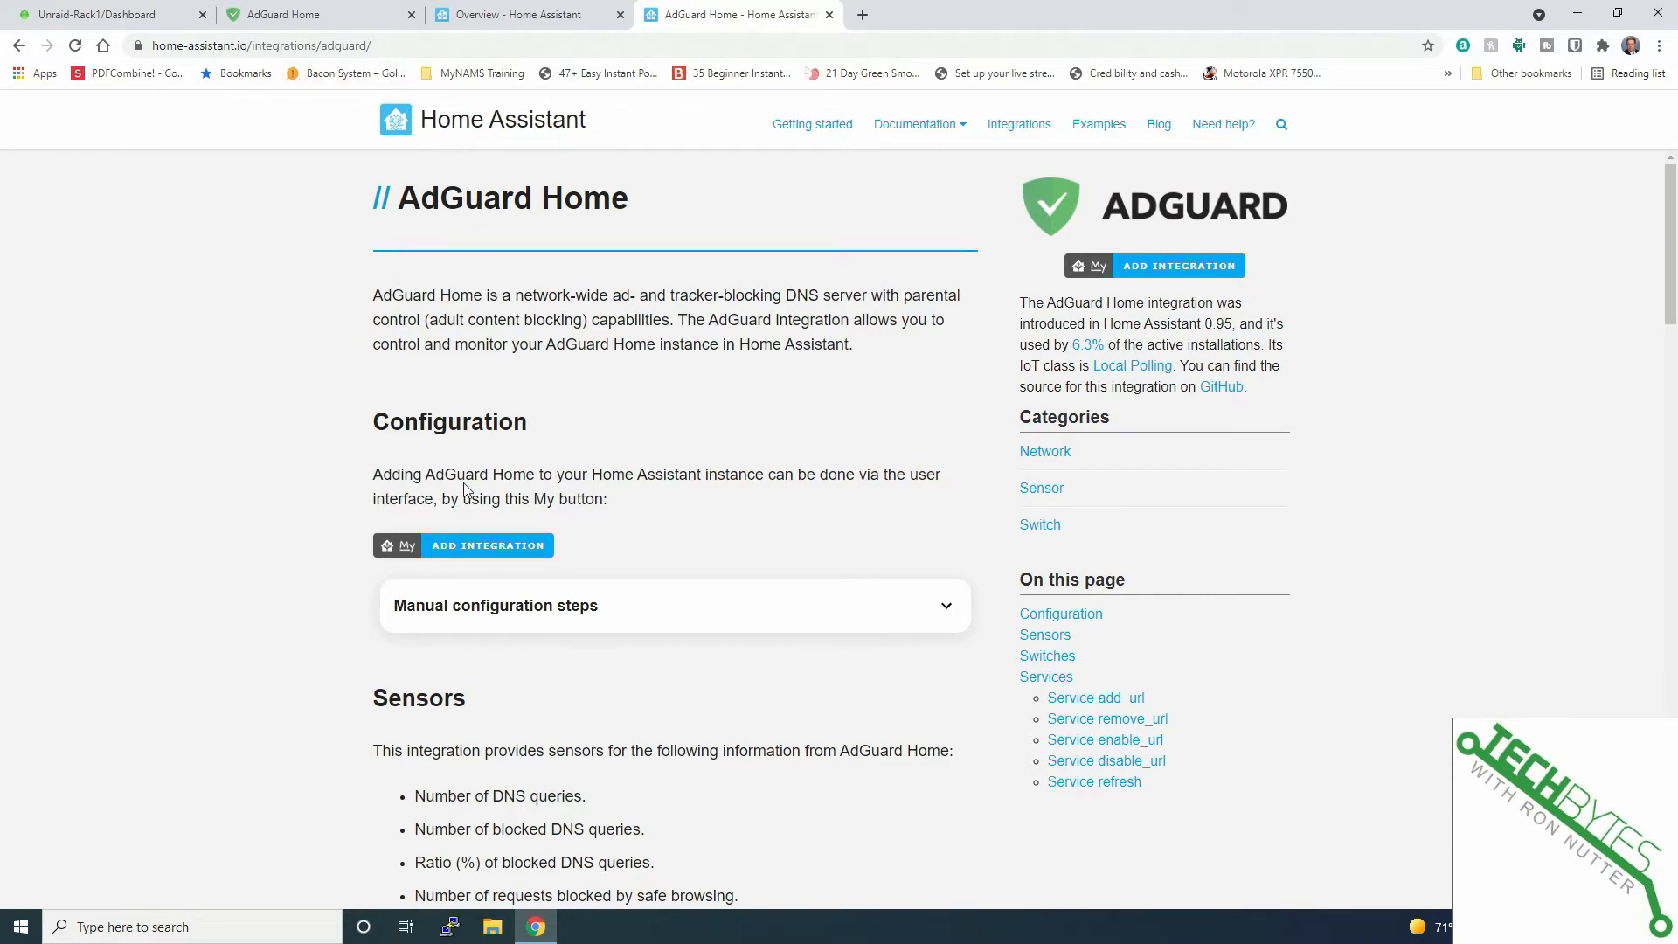
left_click(487, 18)
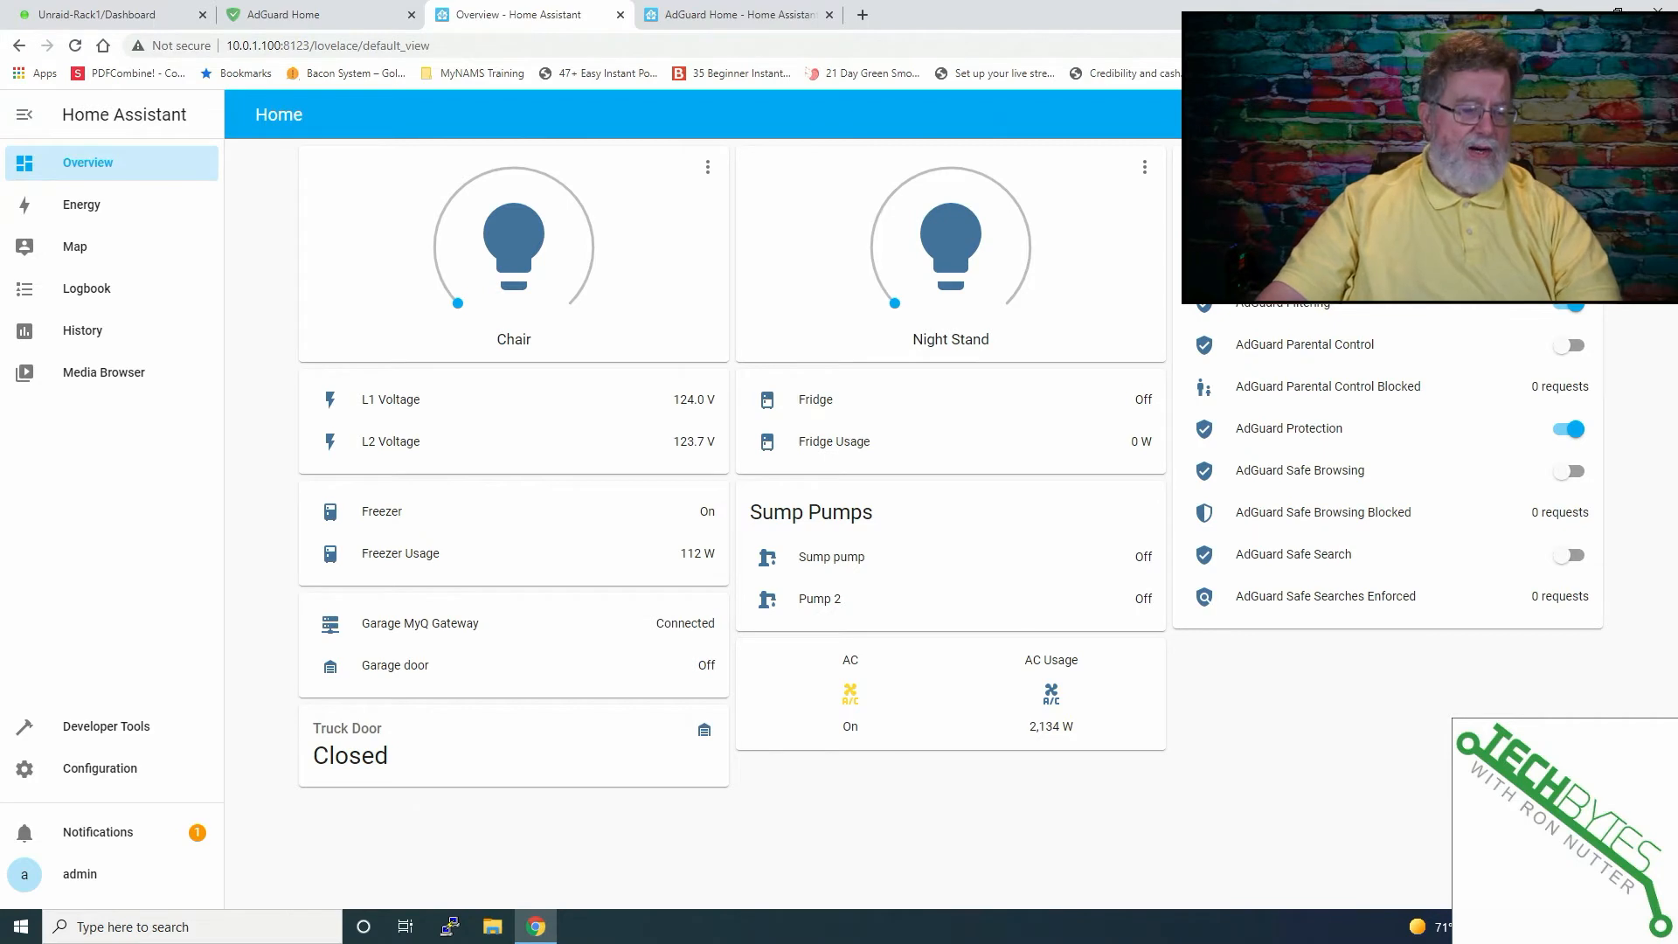
Step: Add a view titled AdGuard to the Home dashboard, keeping the default Masonry view type
left_click(1642, 117)
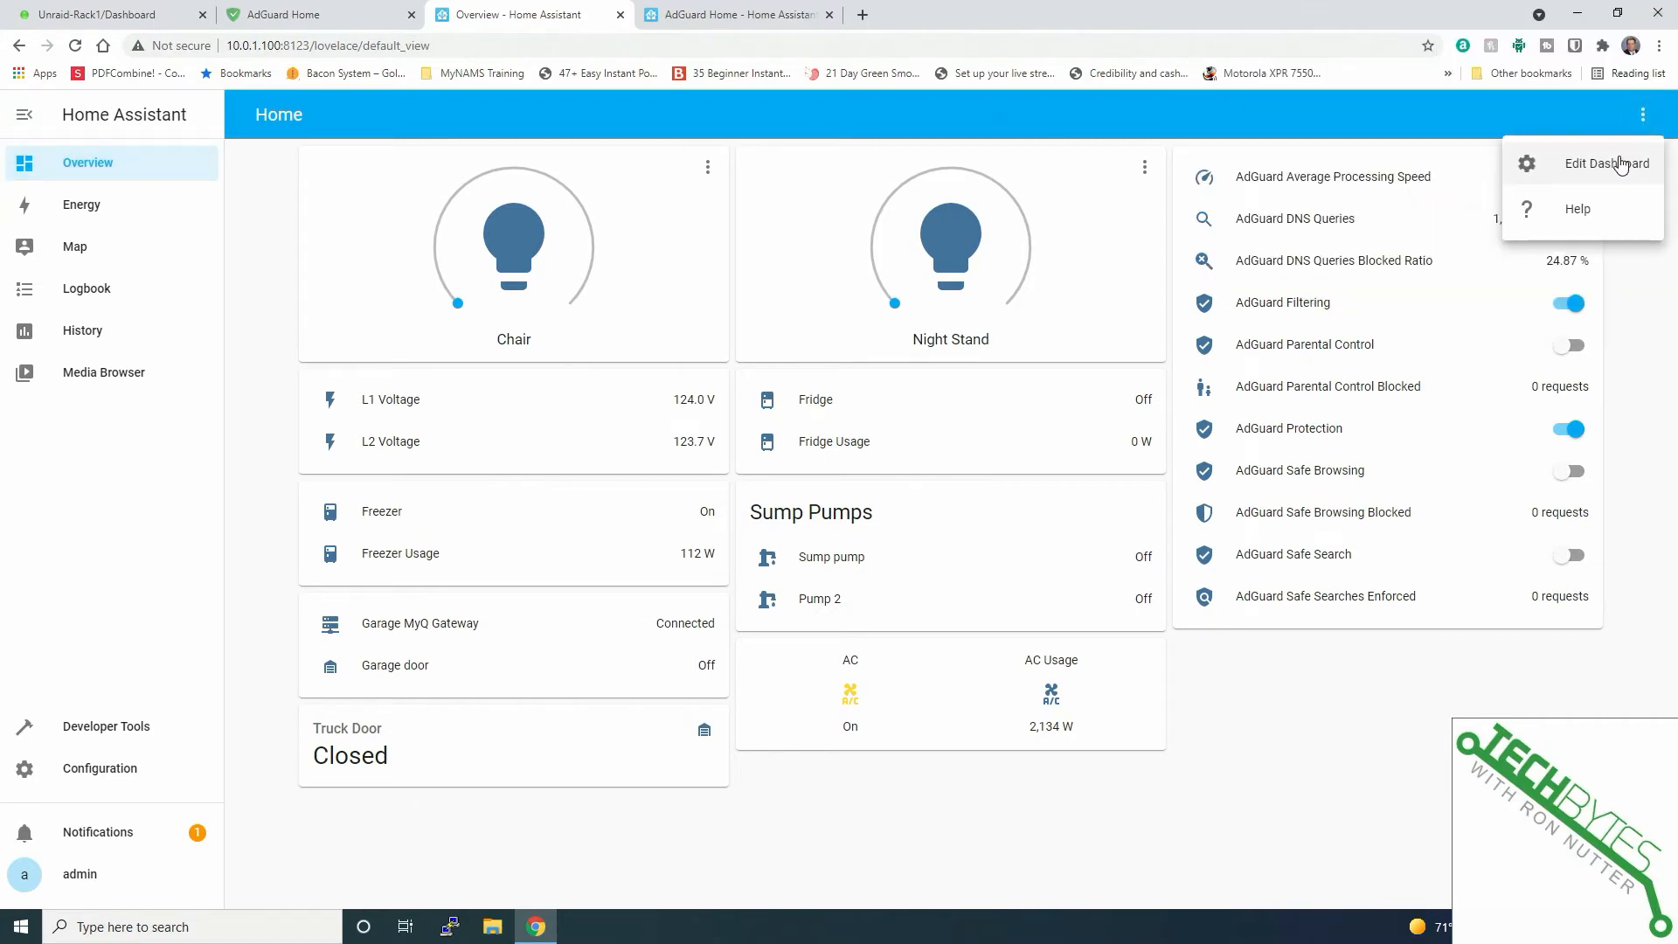
left_click(1618, 157)
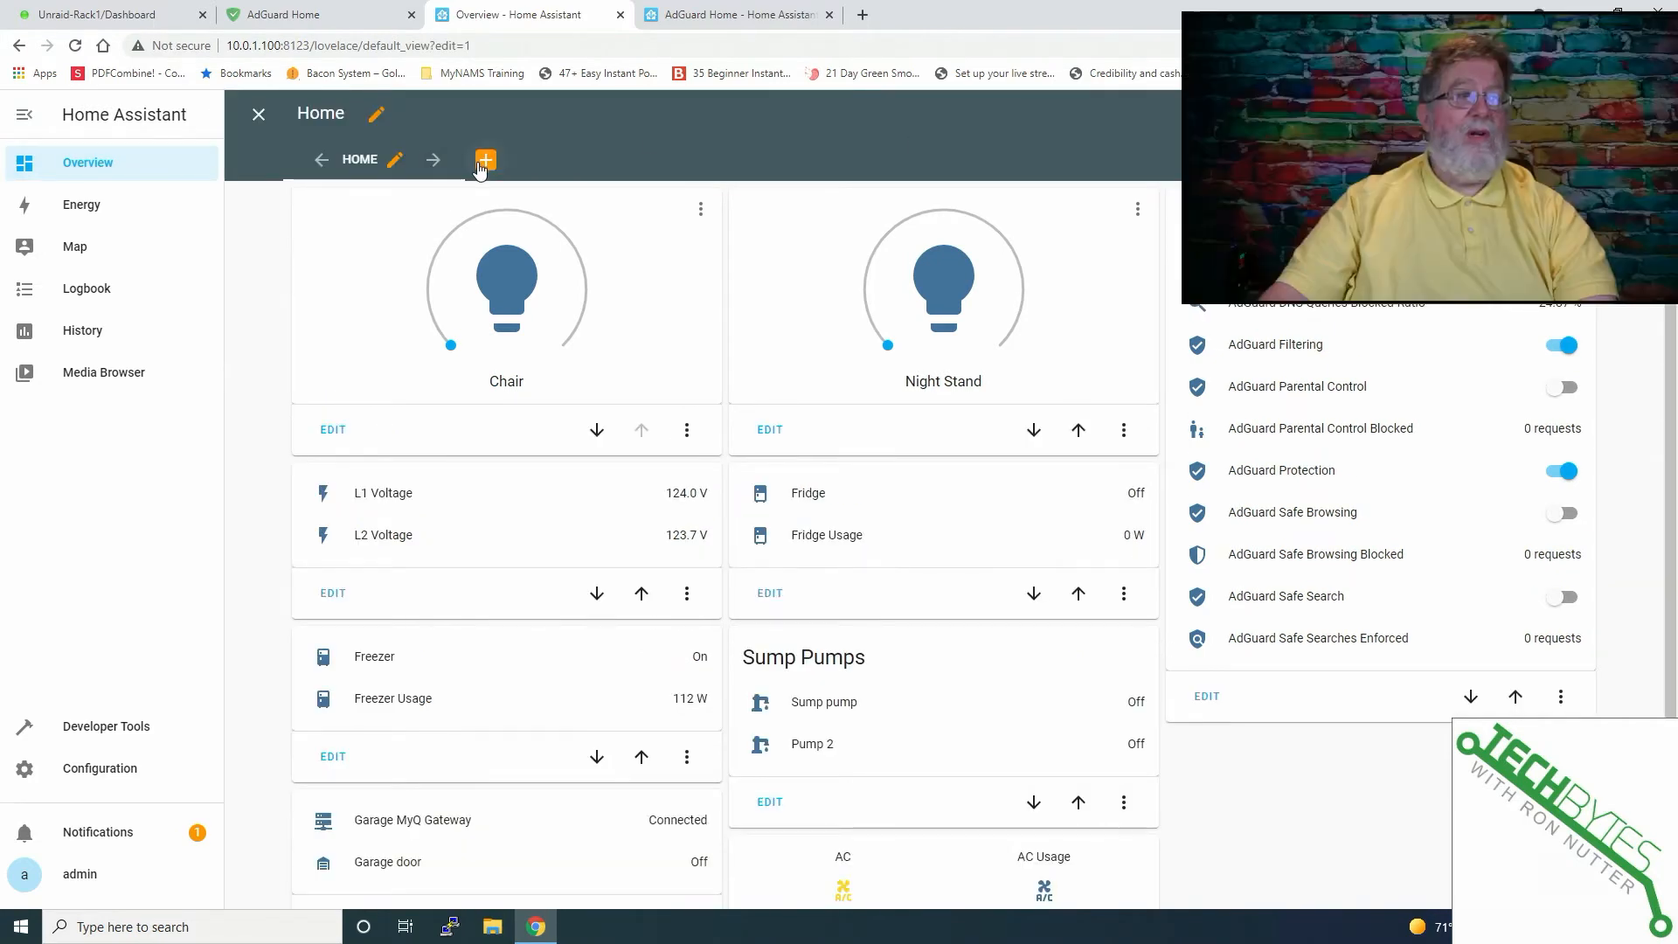
left_click(485, 161)
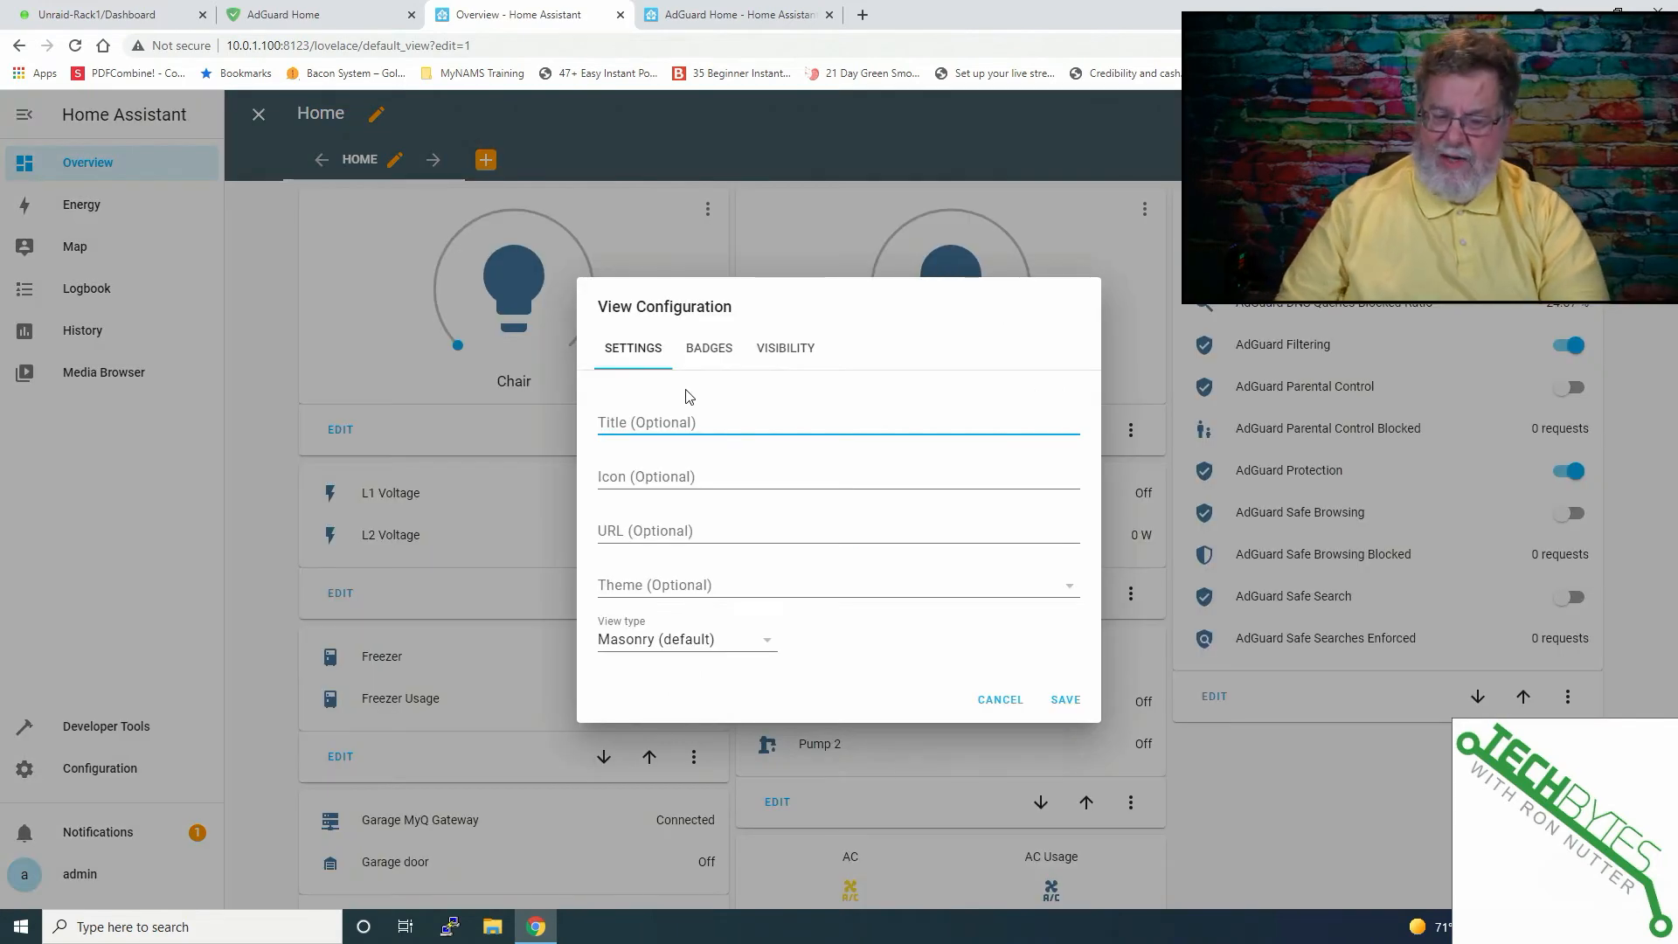
type("AdGuard")
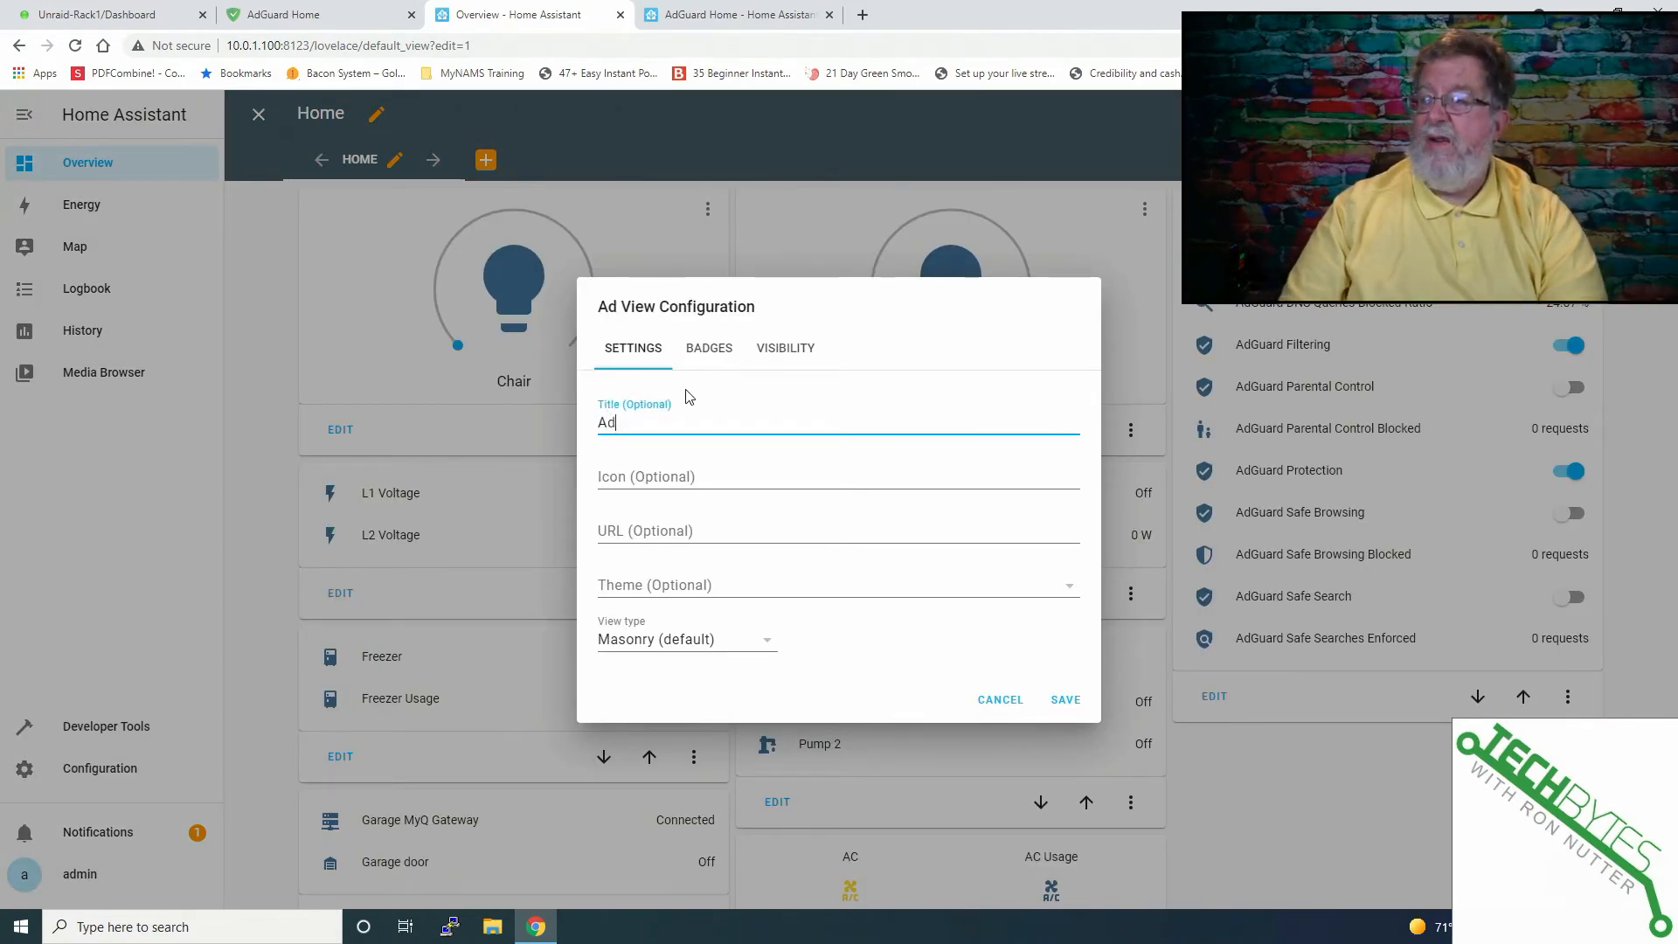
left_click(1066, 699)
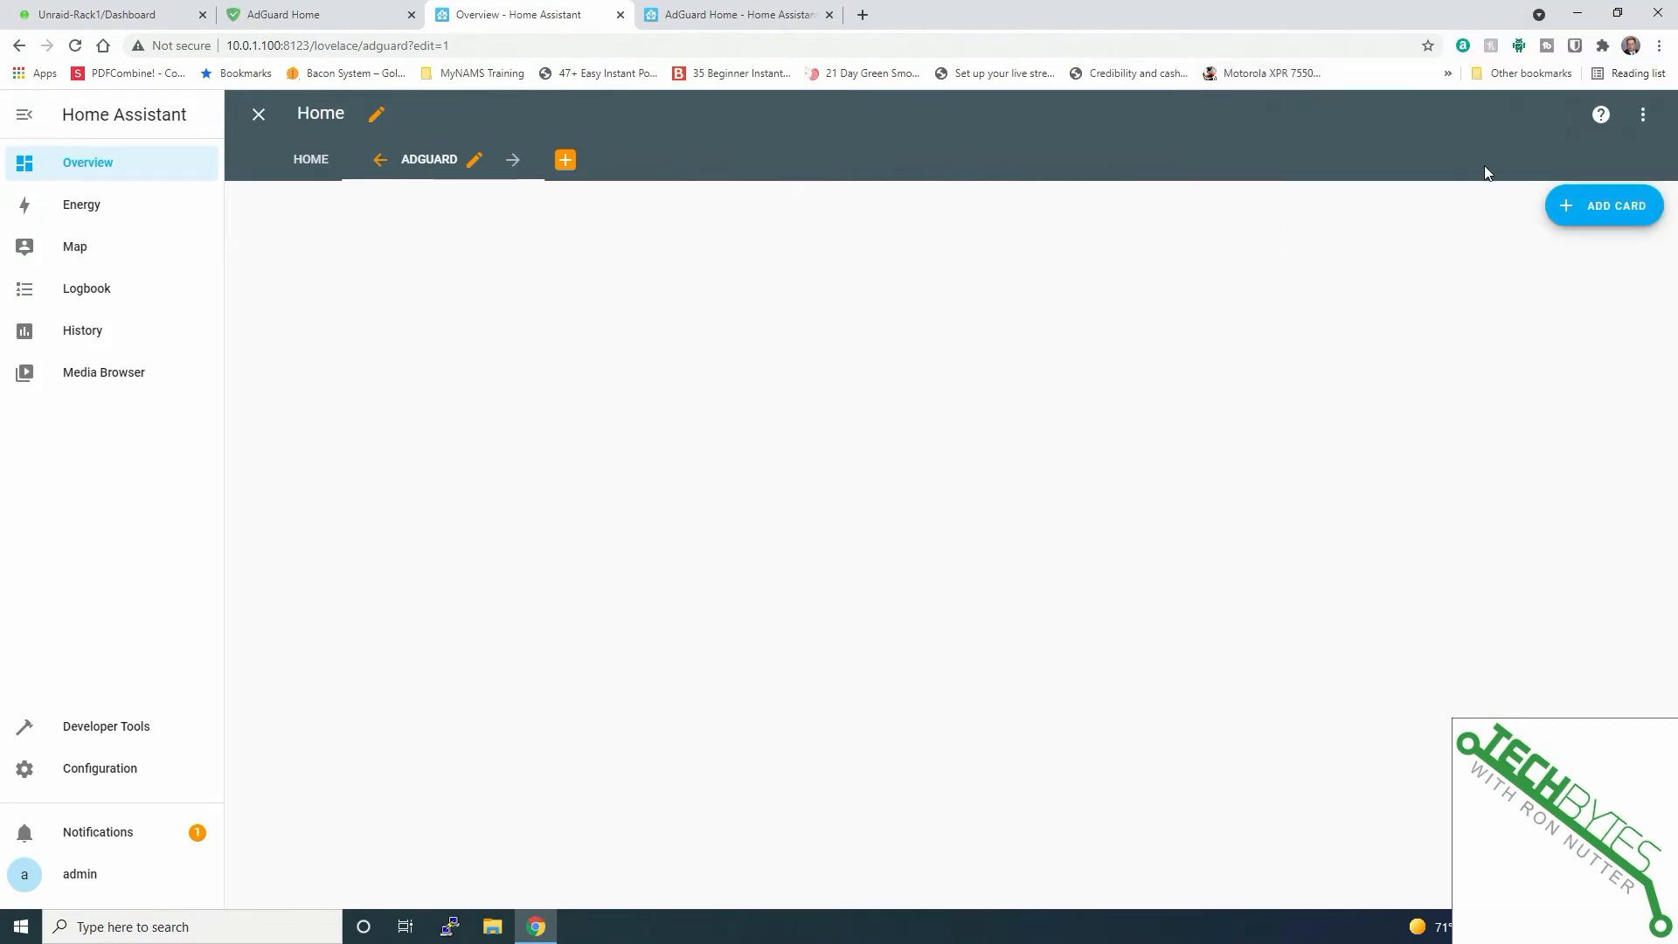
Step: Start an Entities card in the AdGuard view and set its first entity to switch.adguard_filtering
left_click(1580, 201)
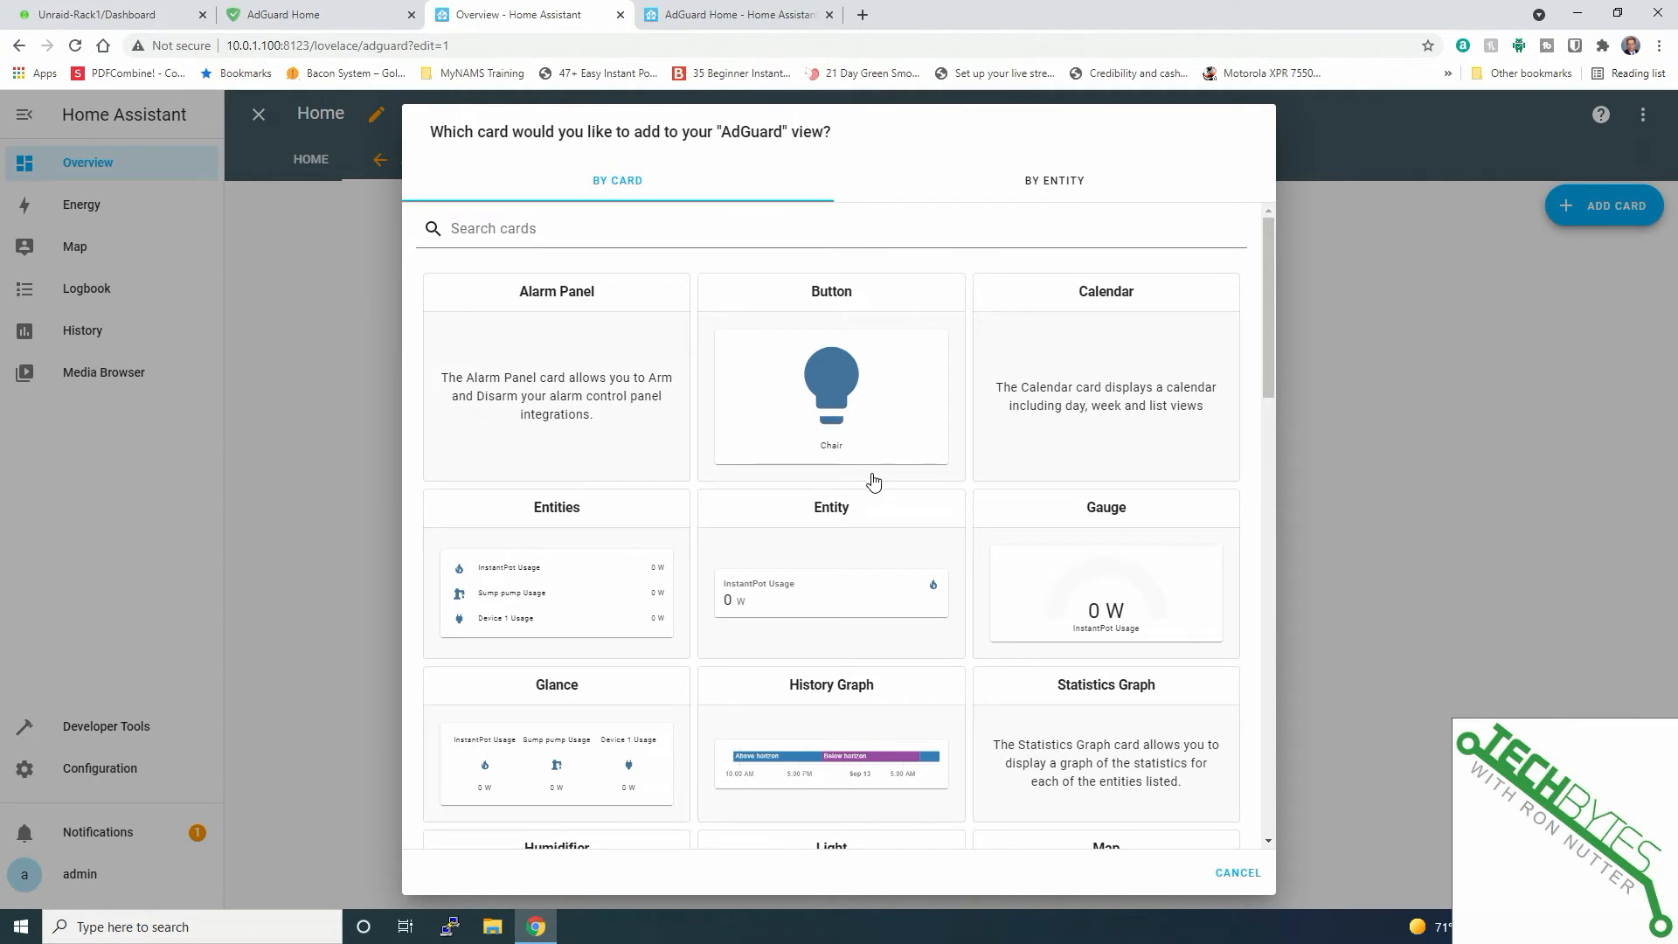
left_click(595, 578)
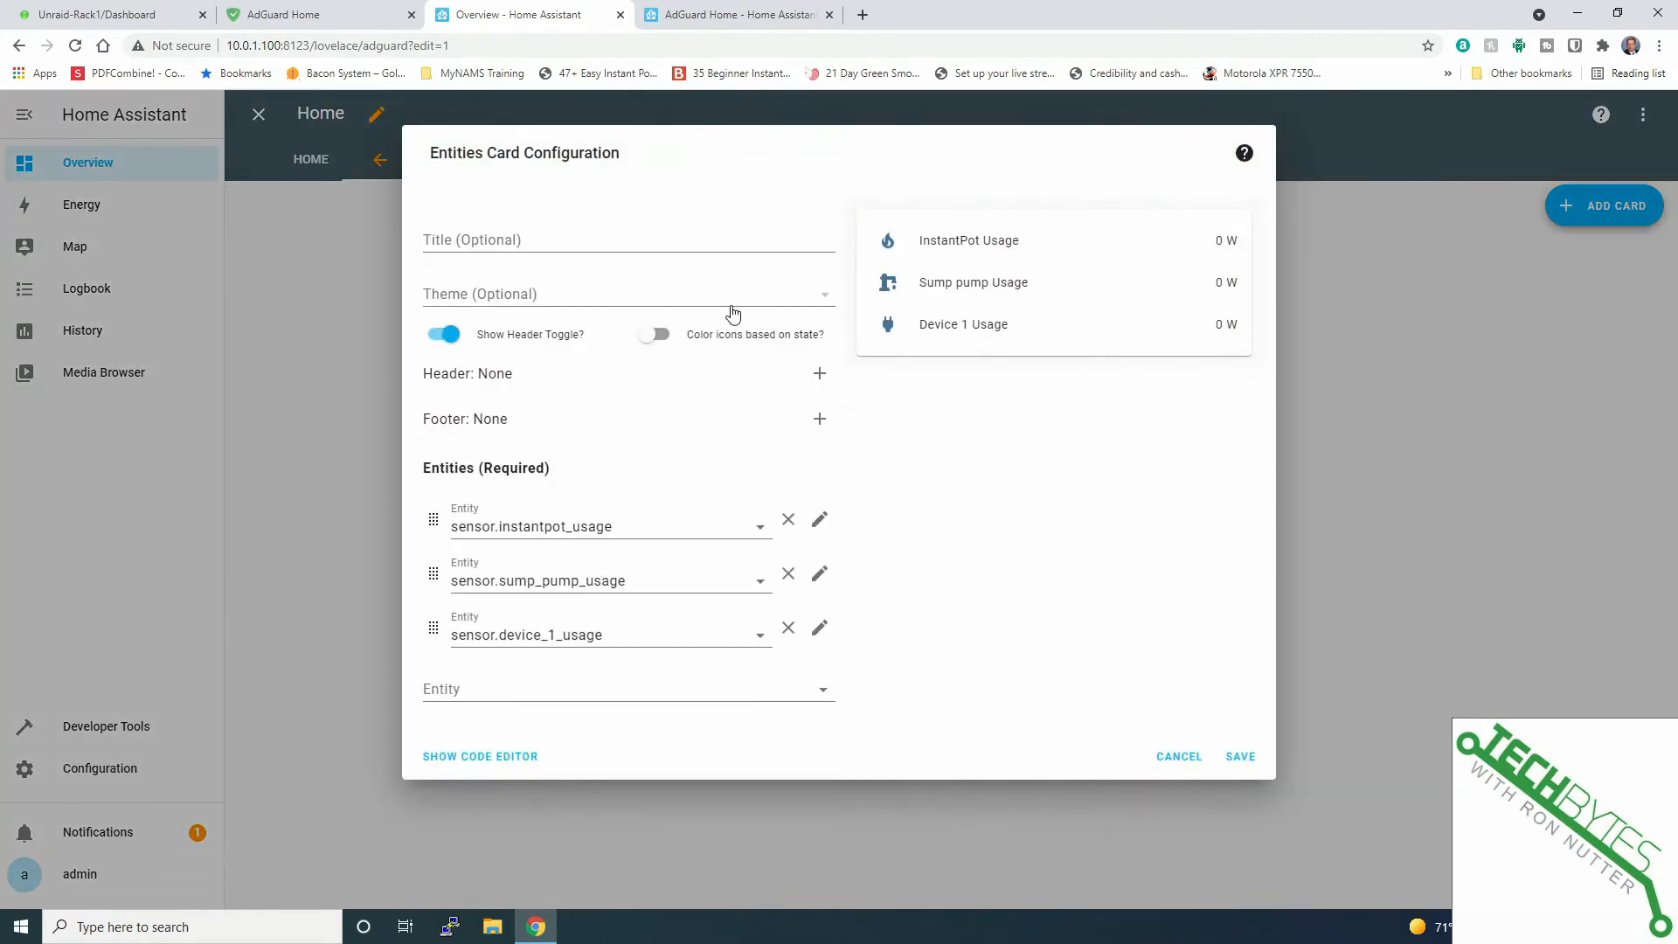
left_click(761, 528)
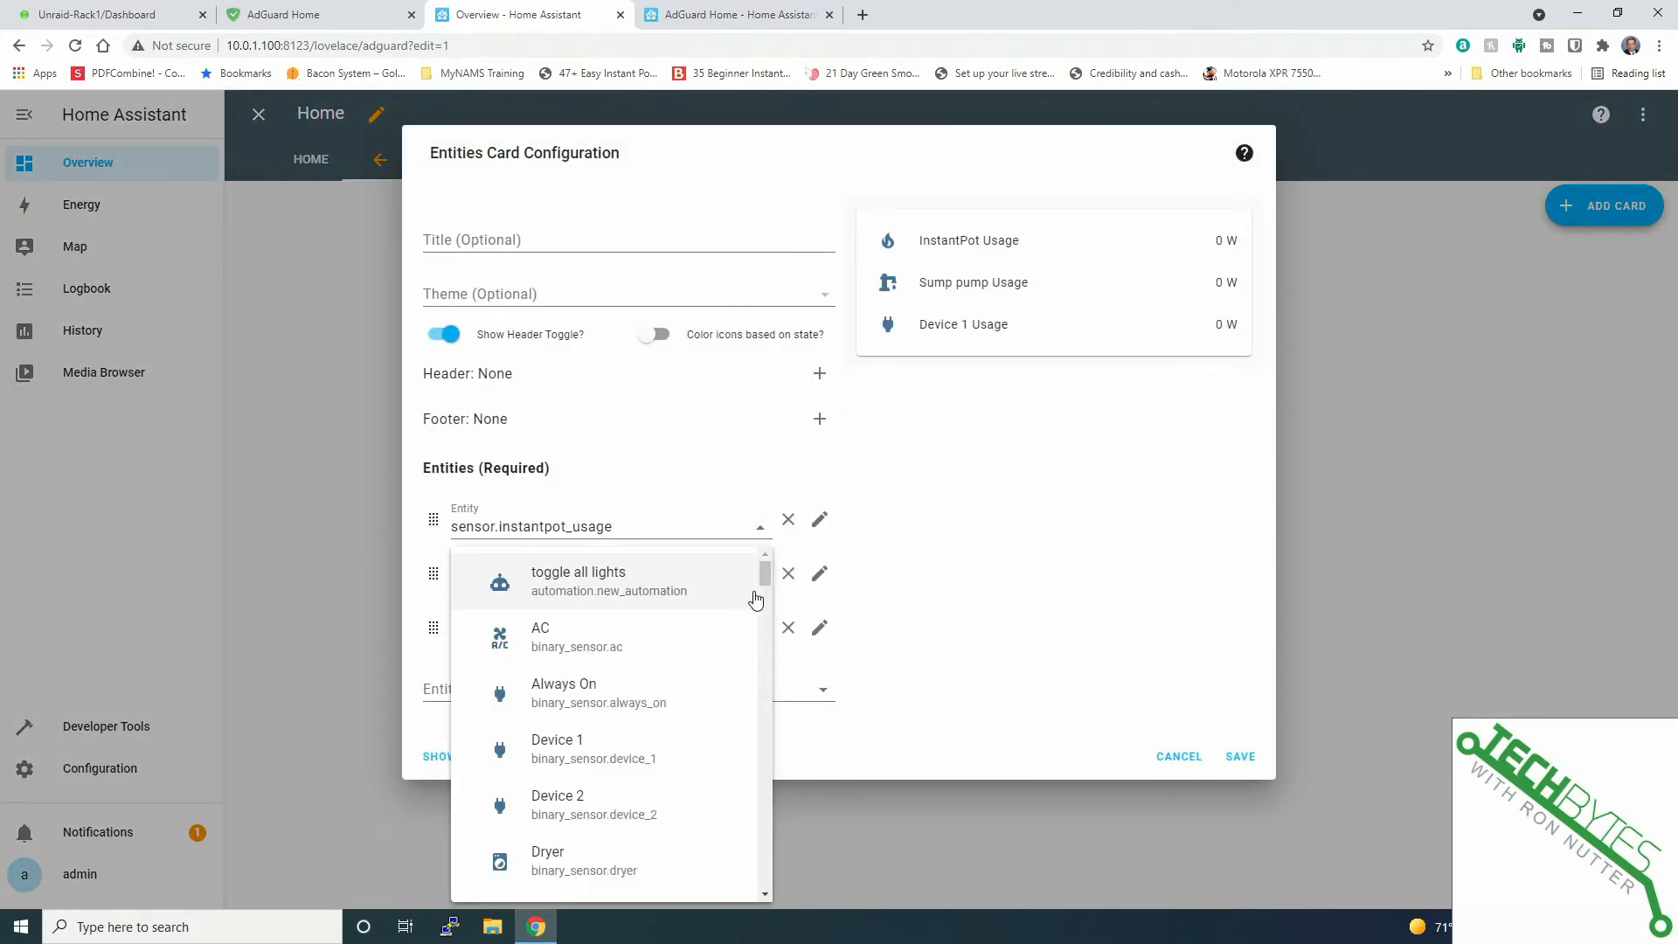
scroll(750, 612, "down", 3)
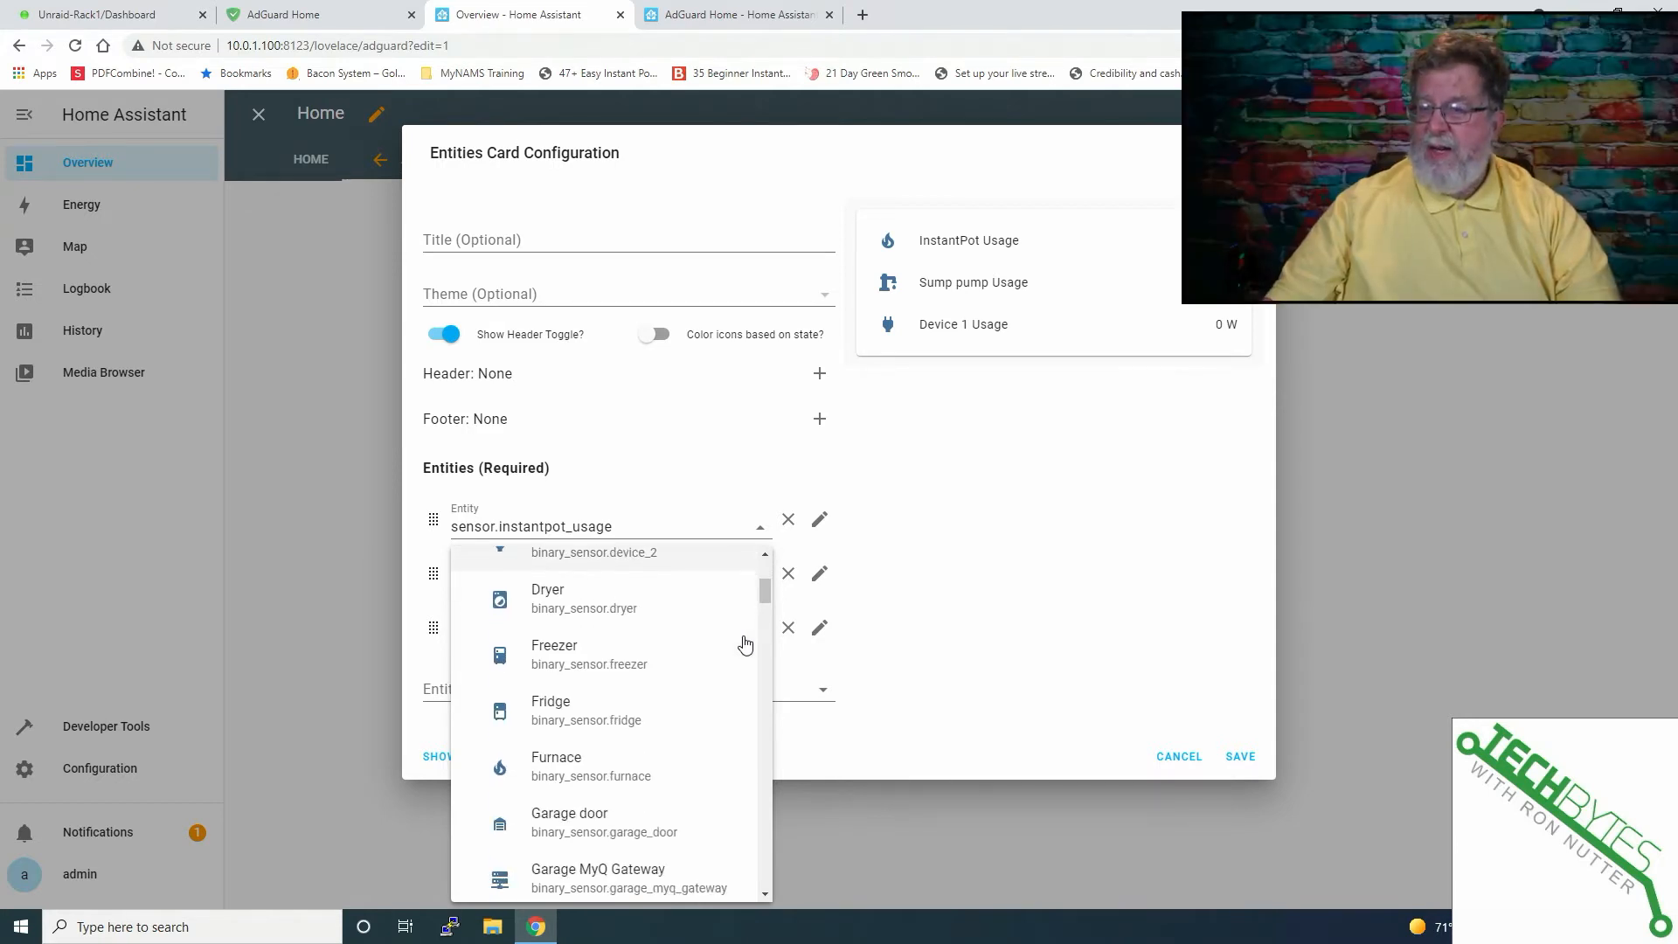
scroll(745, 645, "down", 10)
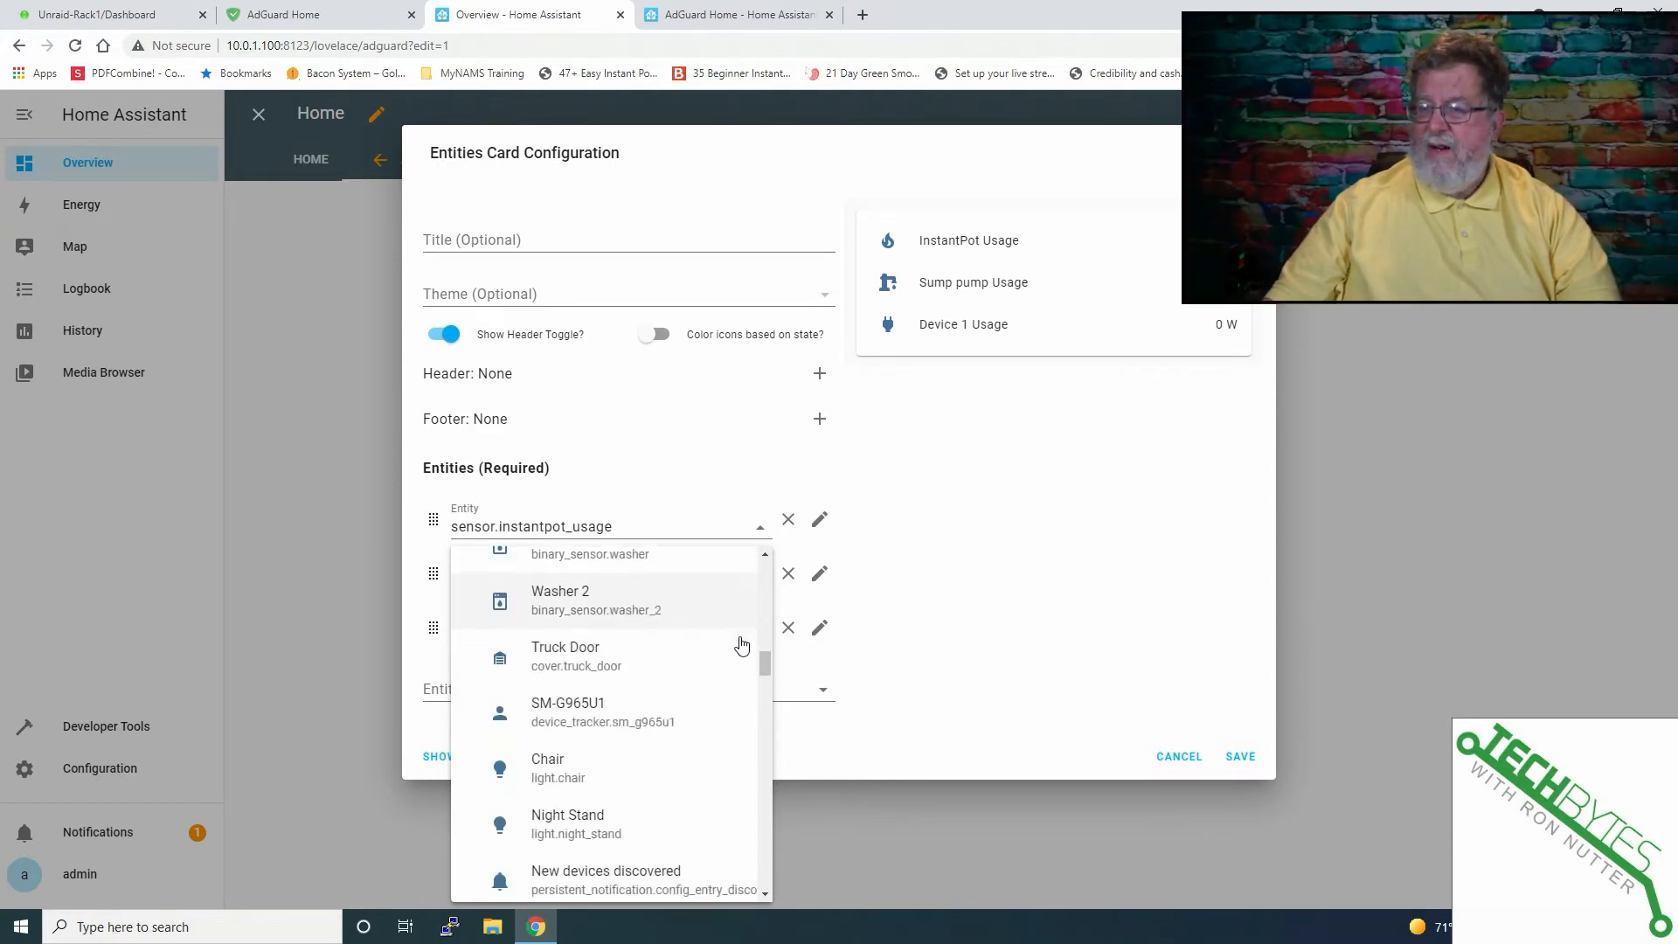
scroll(741, 651, "down", 15)
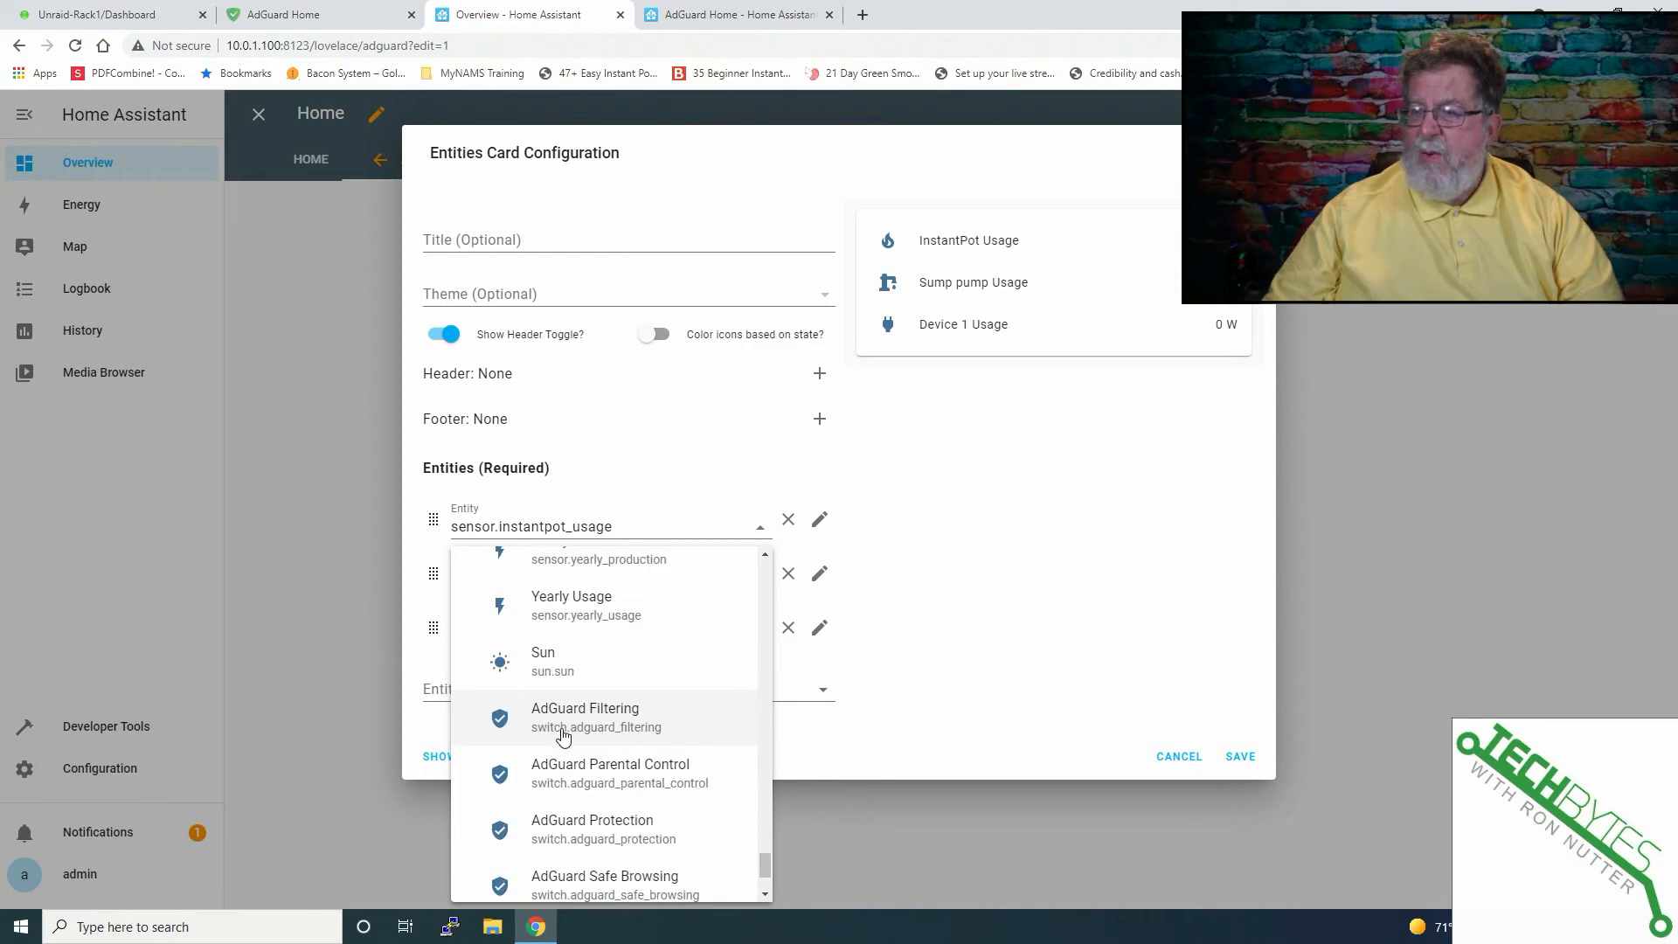
left_click(572, 733)
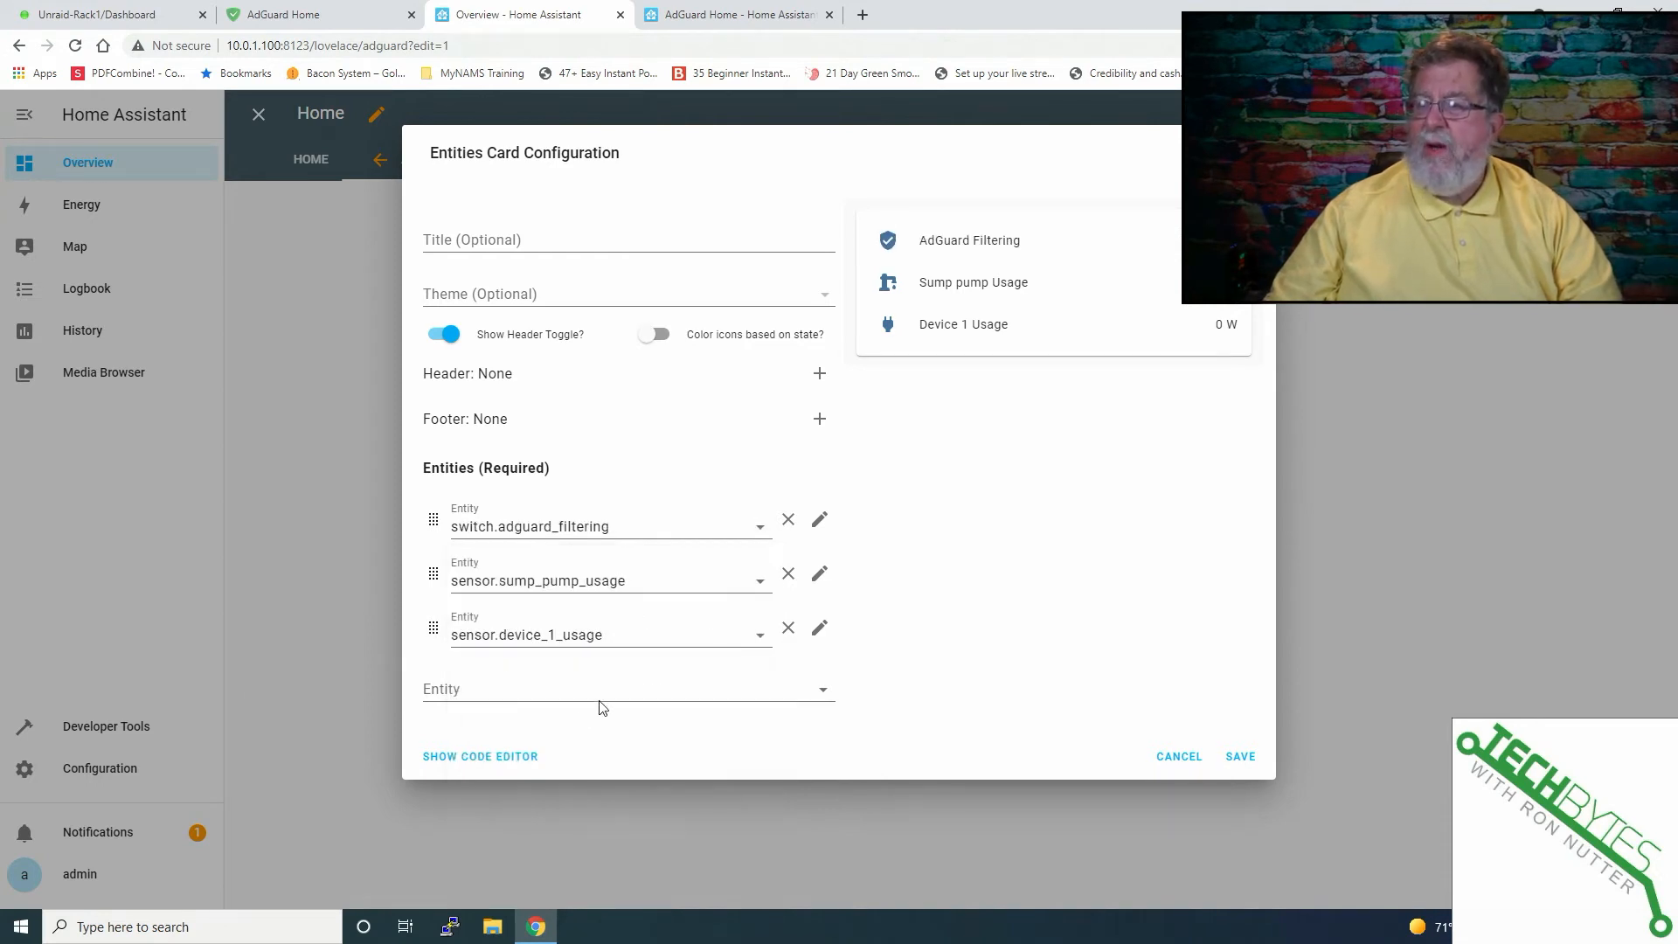
Step: Replace the card's second entity with switch.adguard_parental_control
left_click(758, 584)
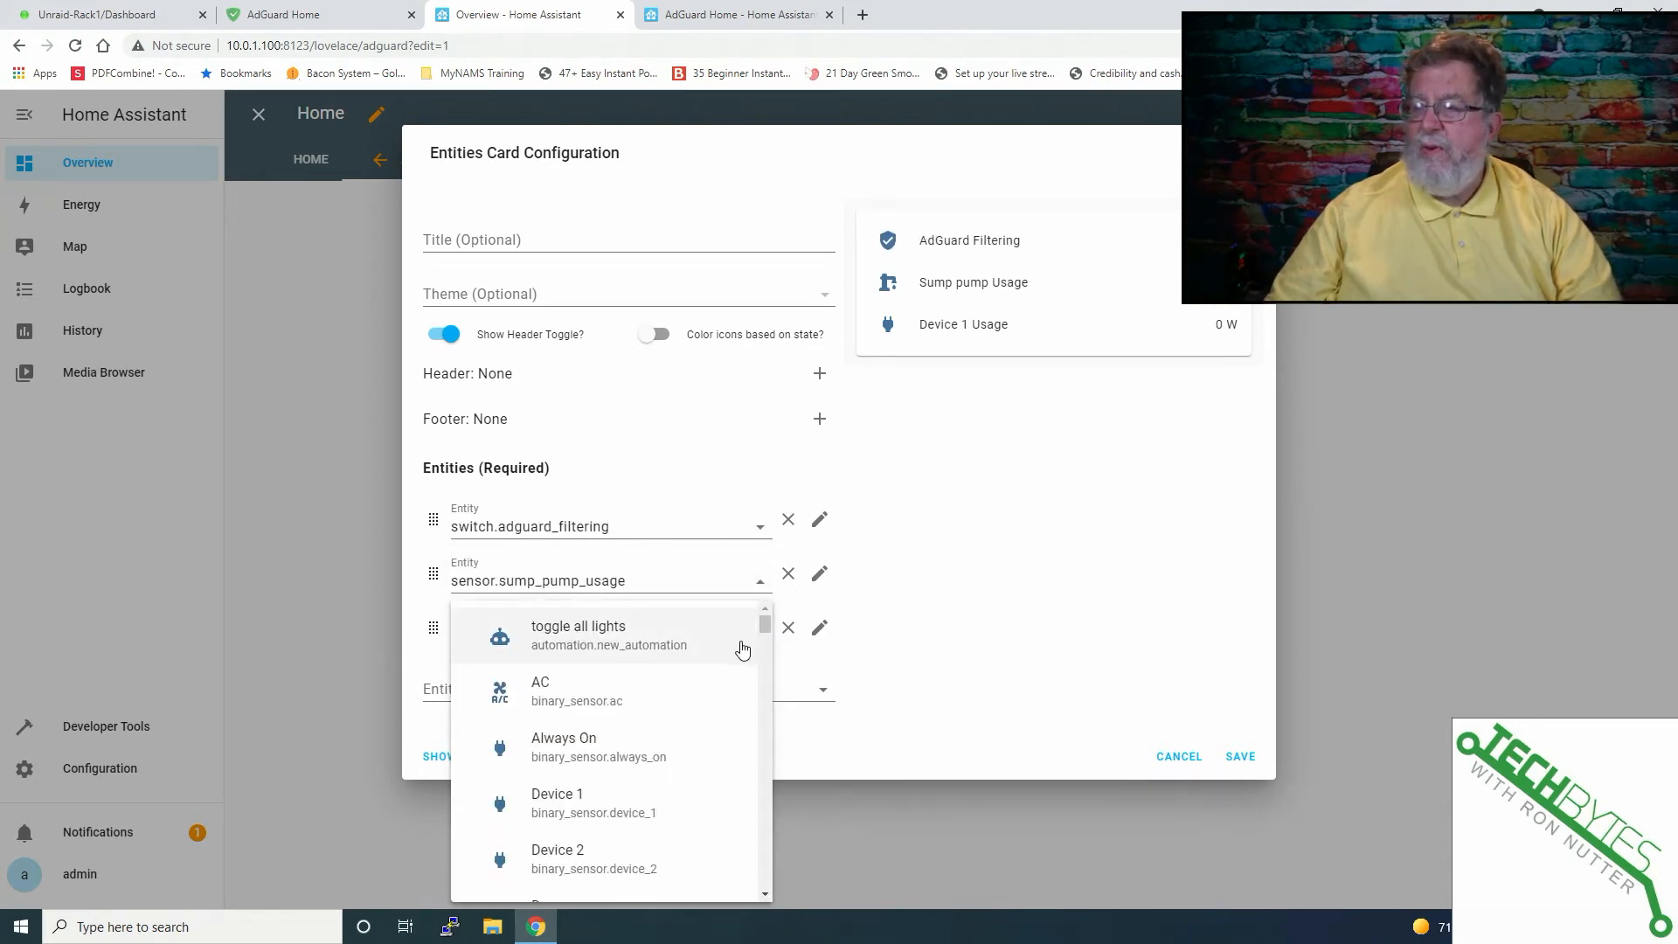
scroll(742, 647, "down", 8)
scroll(736, 656, "down", 15)
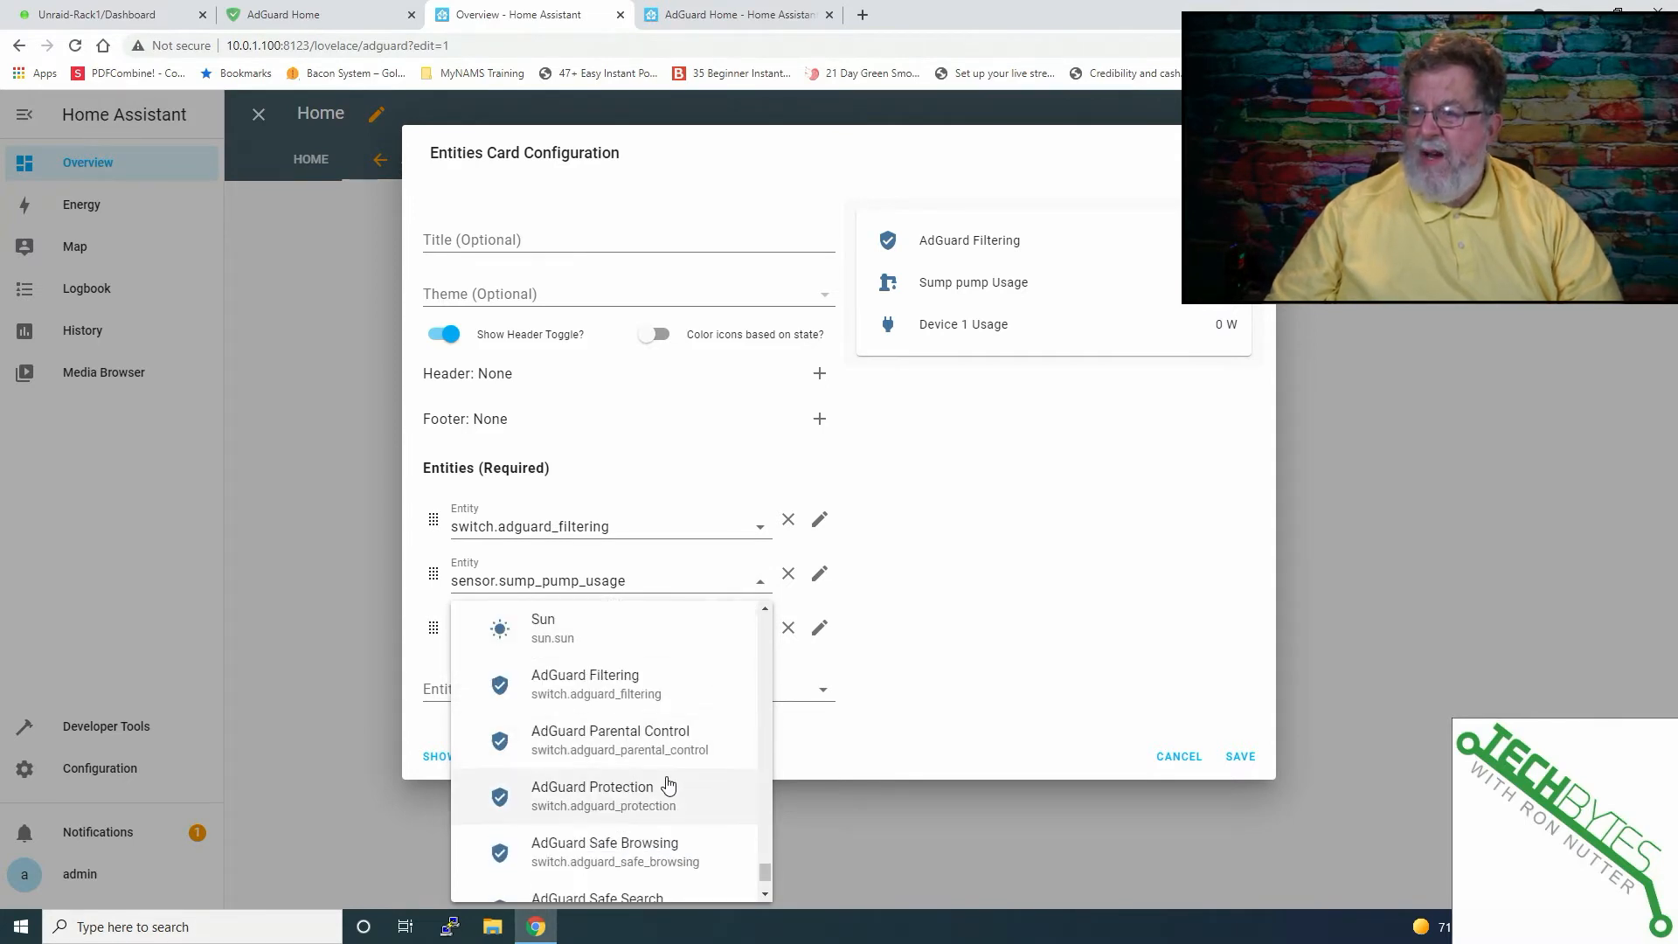
scroll(664, 775, "down", 1)
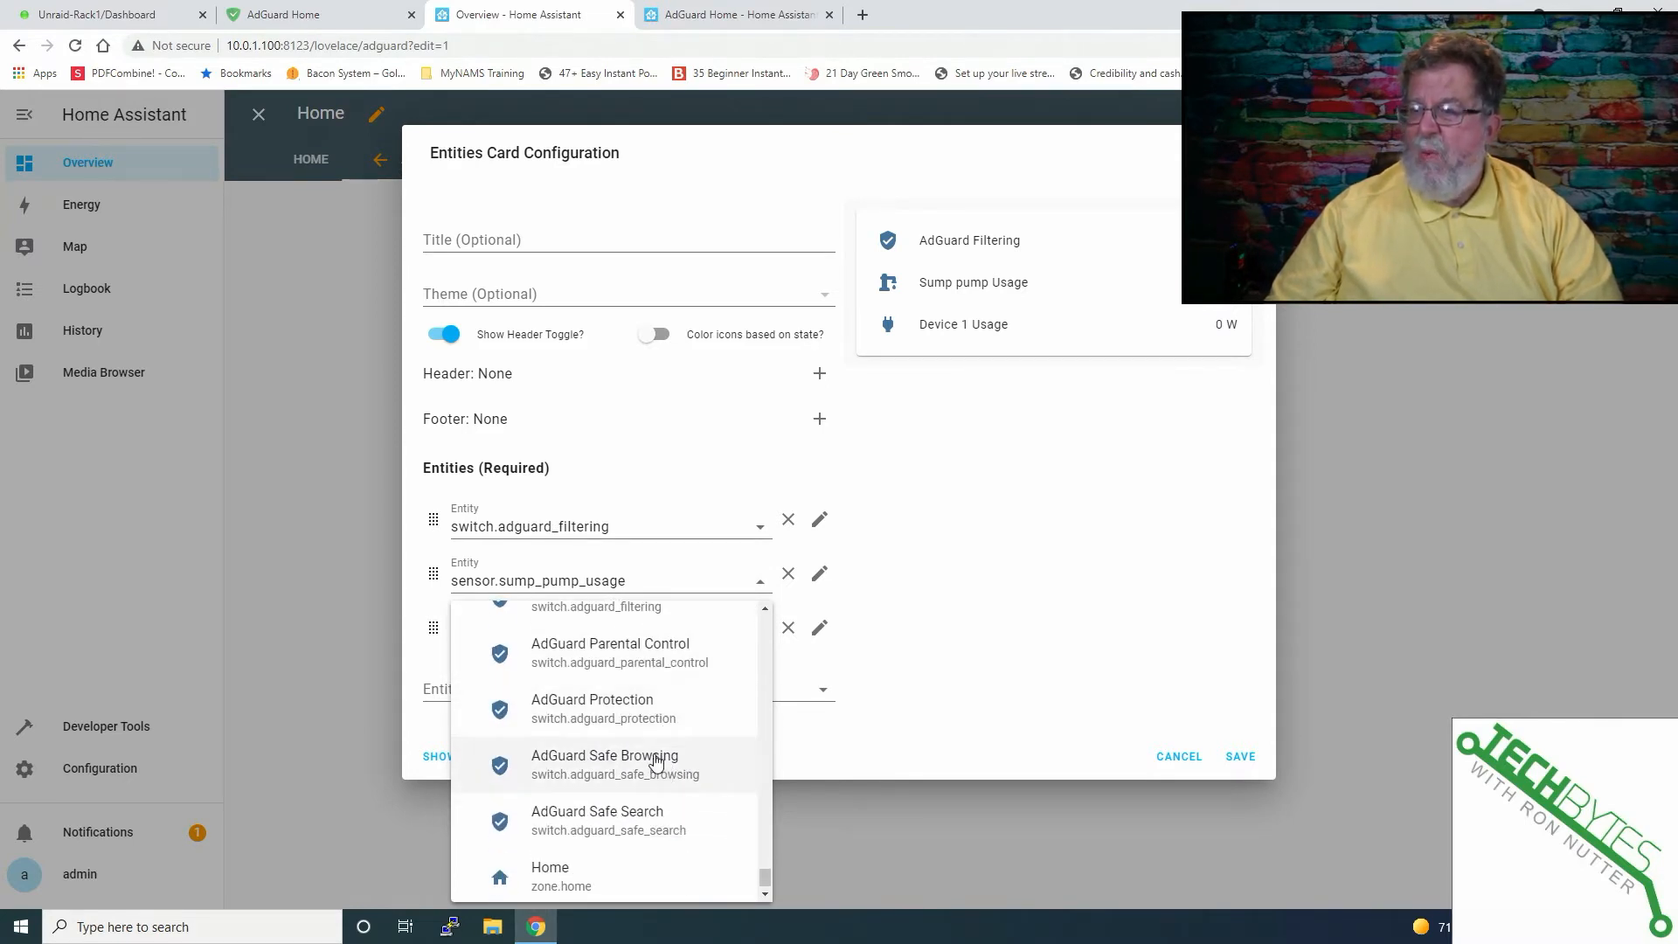
scroll(647, 764, "up", 1)
left_click(611, 745)
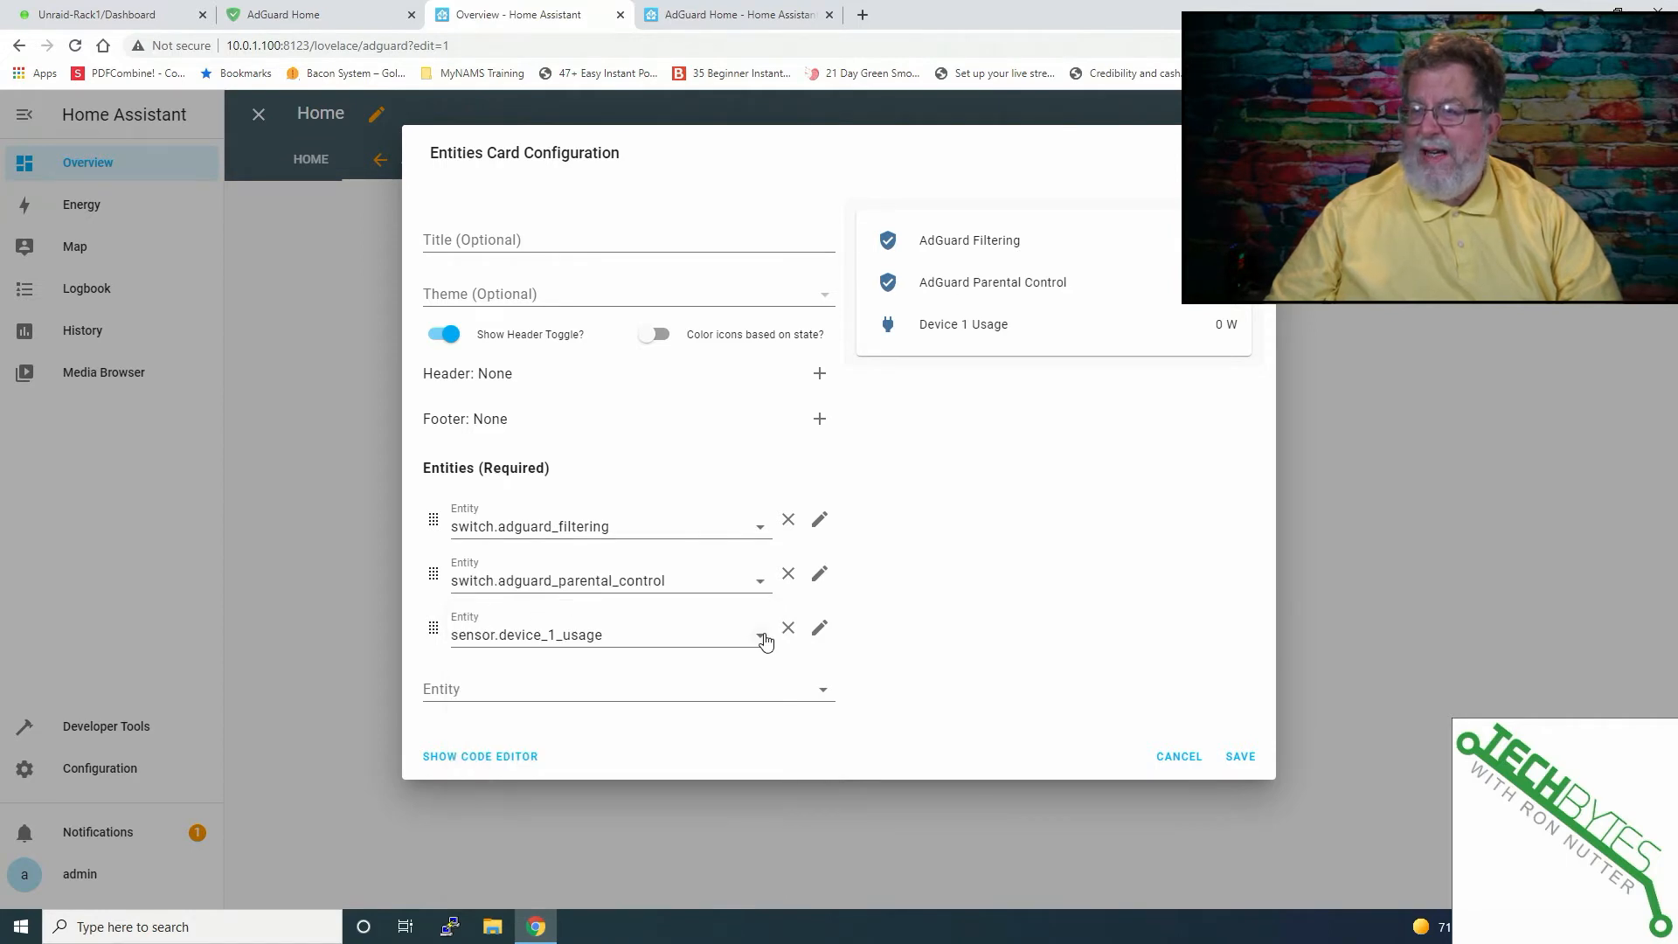
Step: Replace the card's third entity with switch.adguard_protection
left_click(760, 636)
scroll(726, 712, "down", 3)
scroll(726, 712, "down", 10)
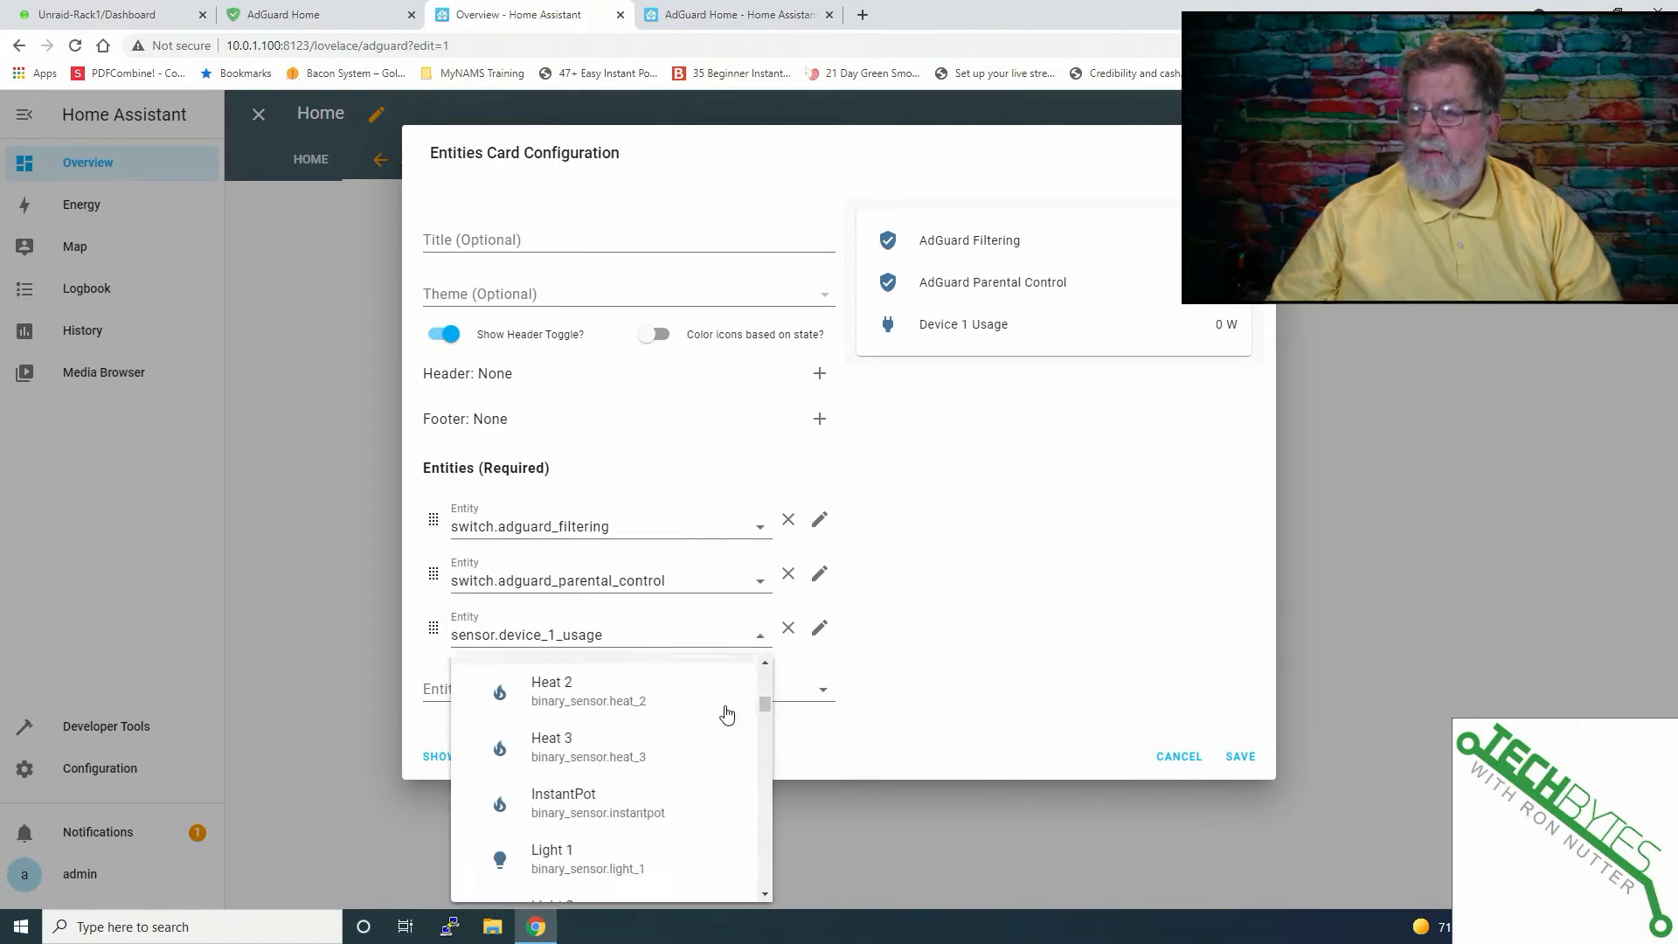
scroll(717, 722, "down", 10)
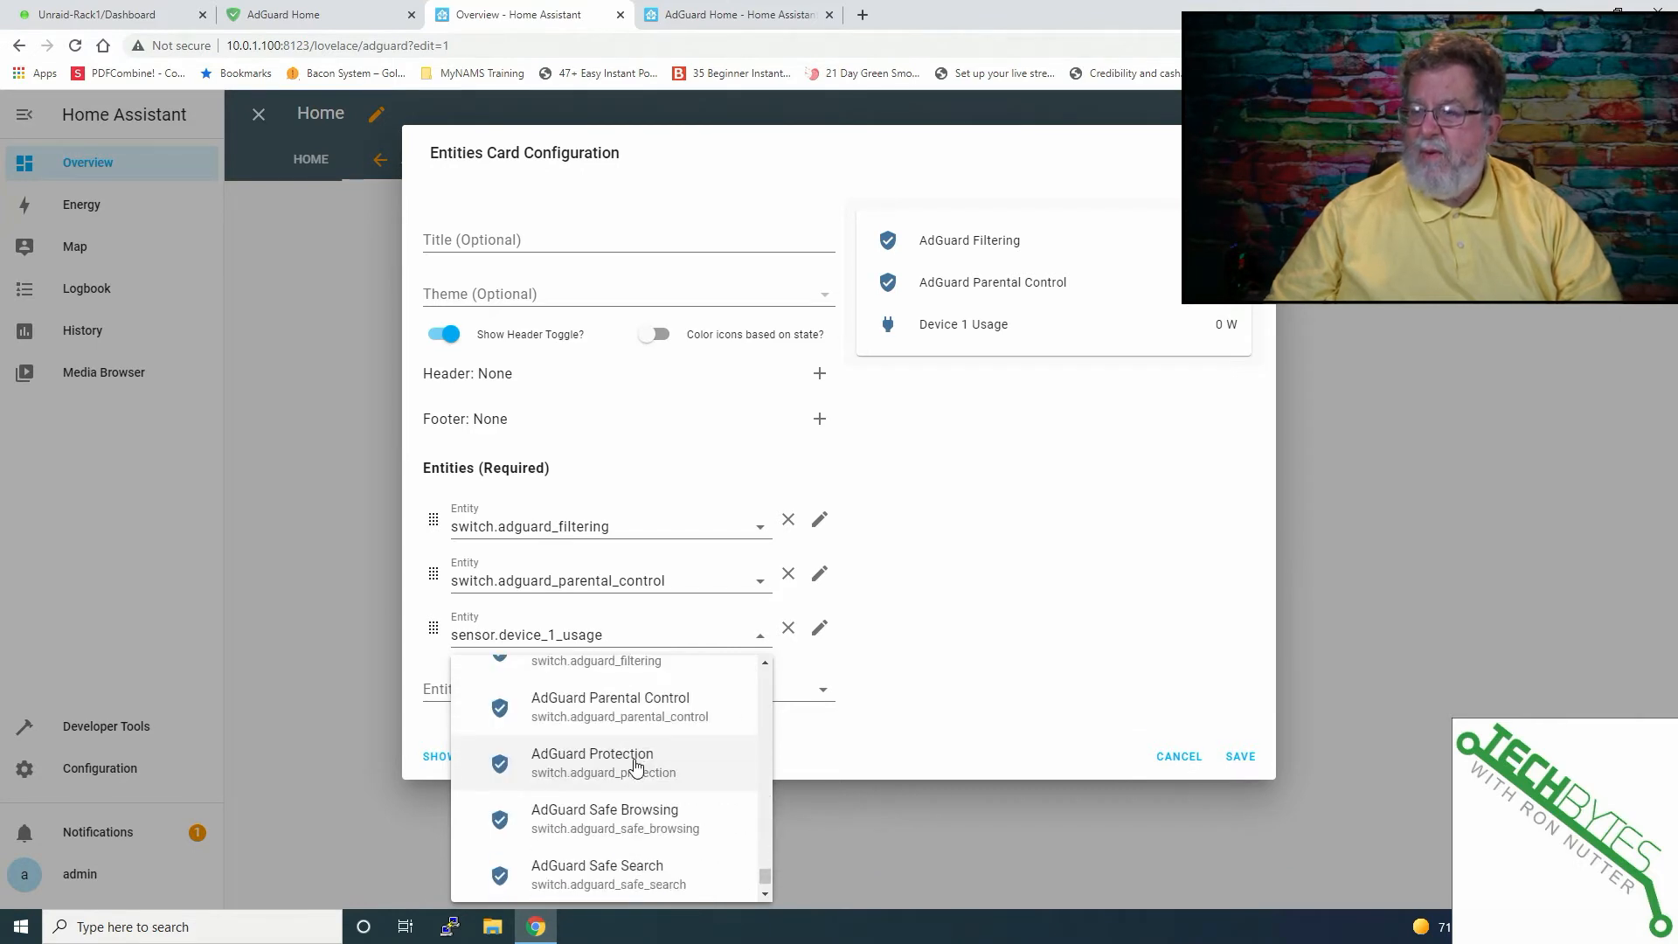
left_click(636, 766)
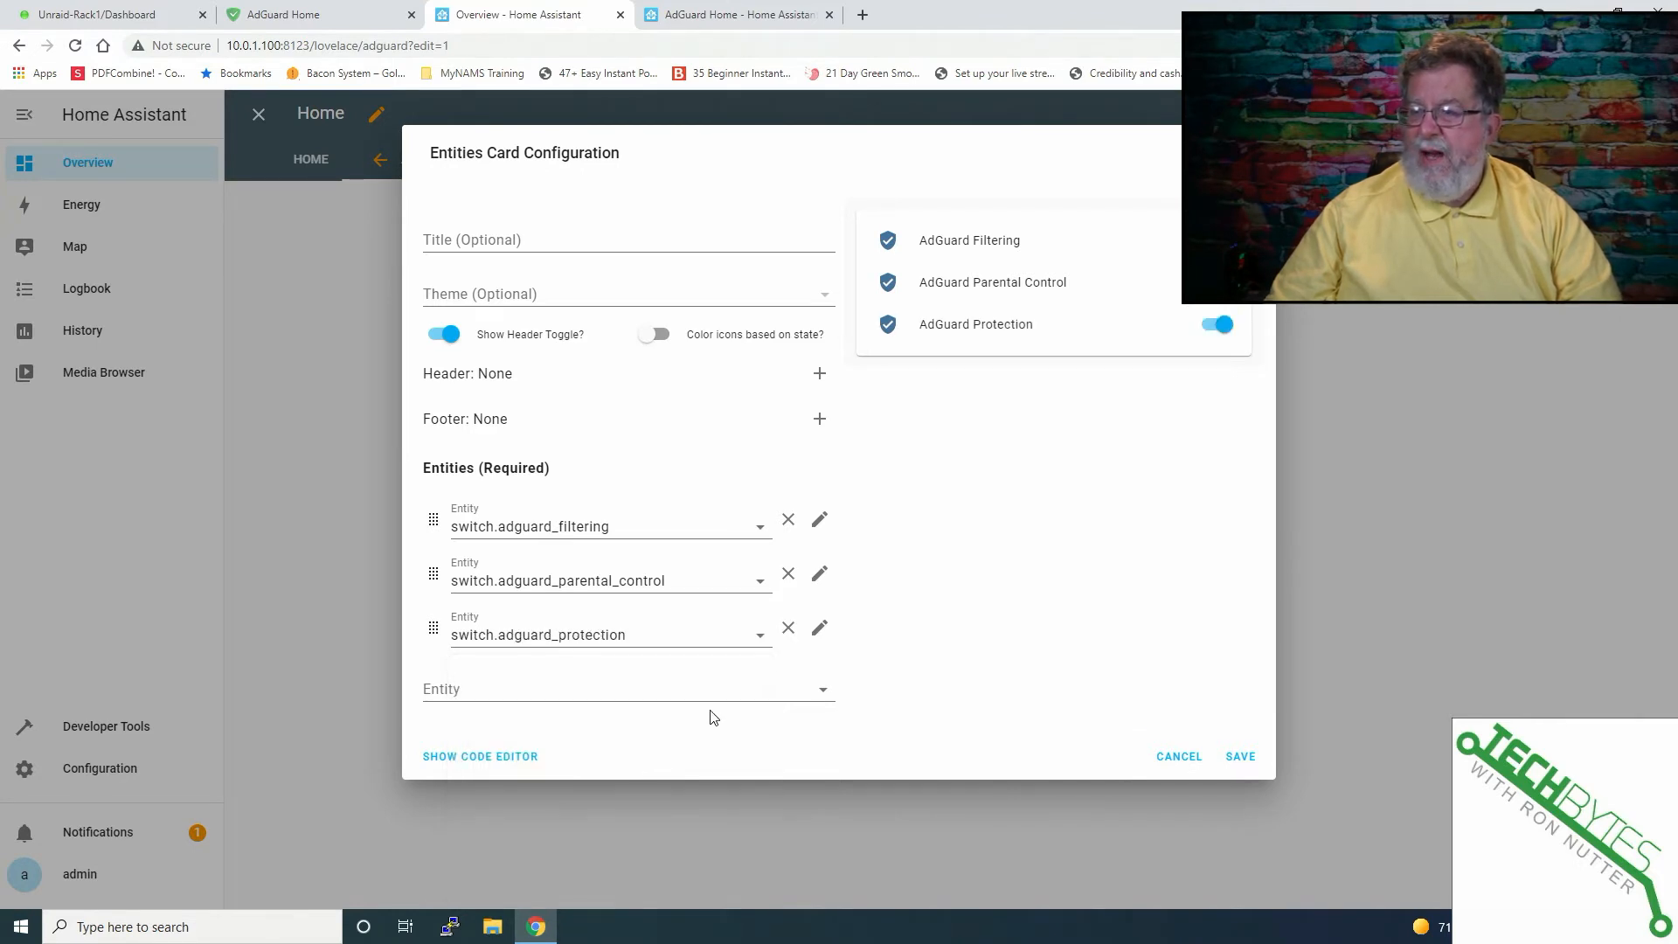
Step: Add switch.adguard_safe_browsing to the card as a fourth entity
left_click(822, 692)
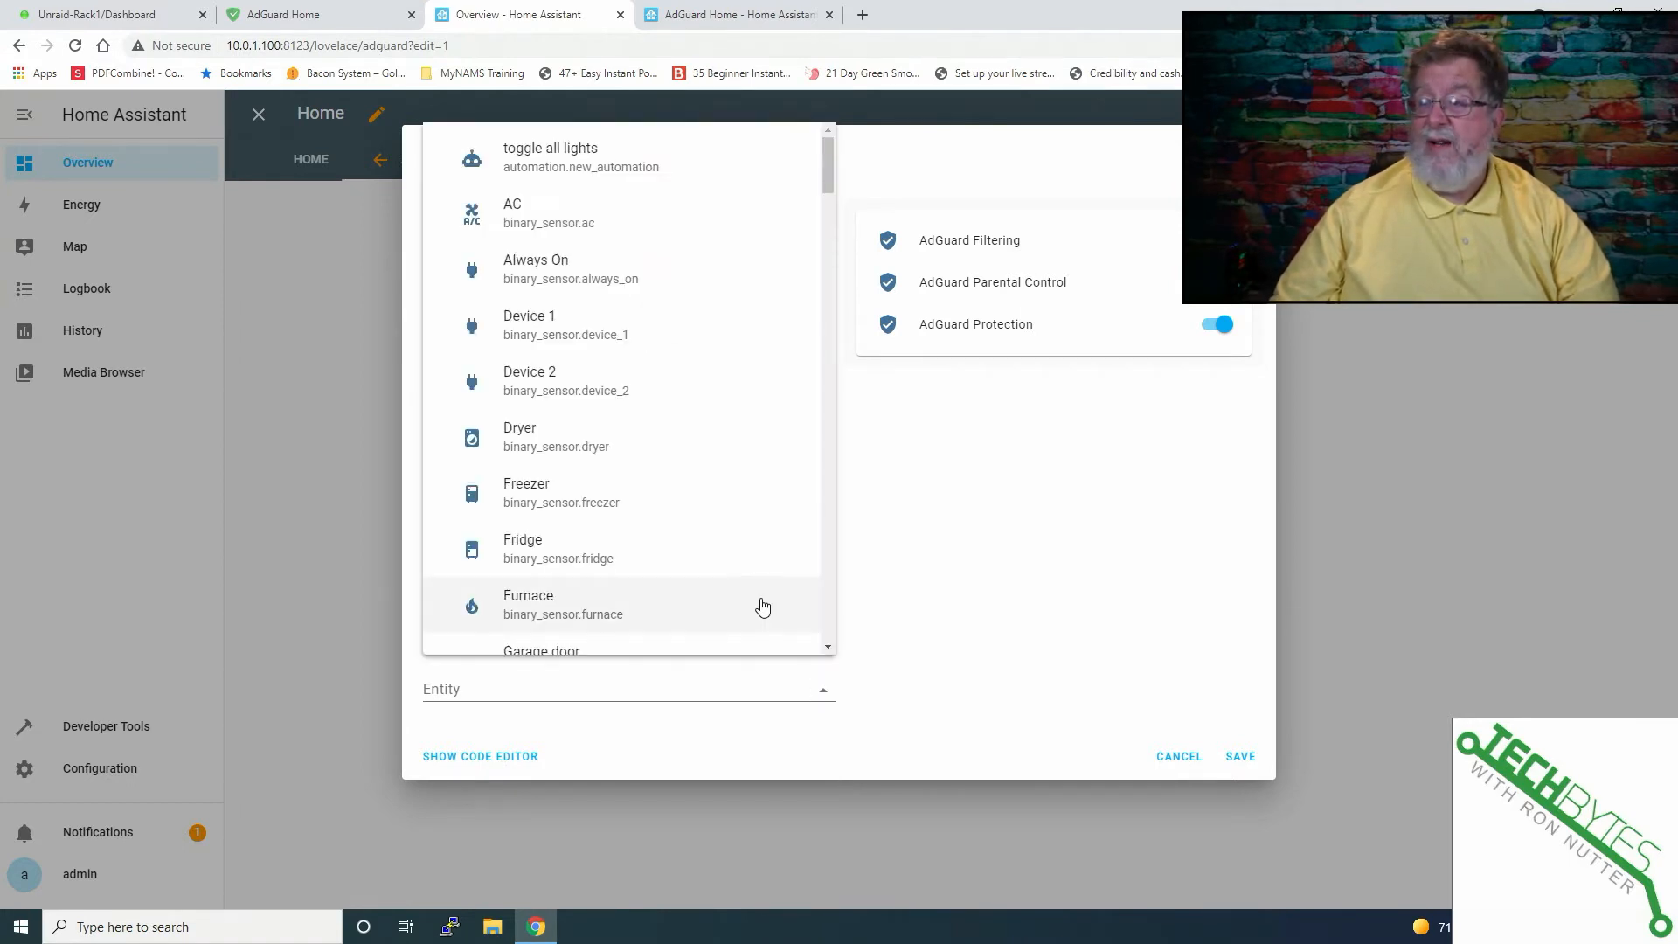
scroll(739, 585, "down", 15)
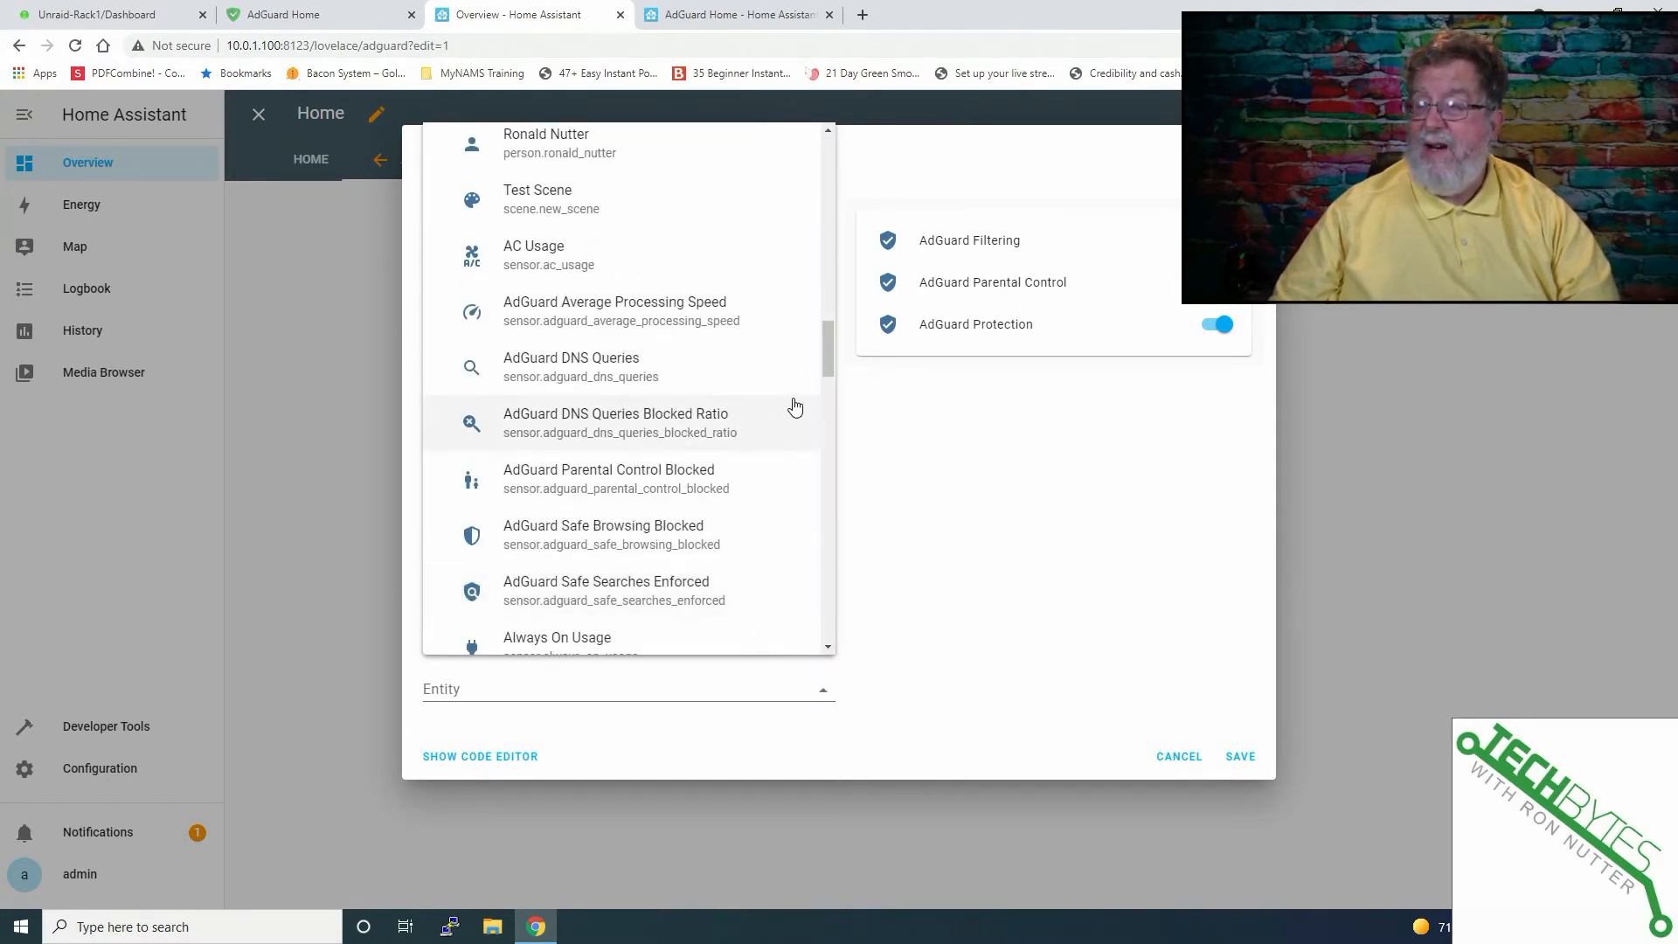
left_click_drag(826, 354, 802, 549)
scroll(800, 563, "down", 10)
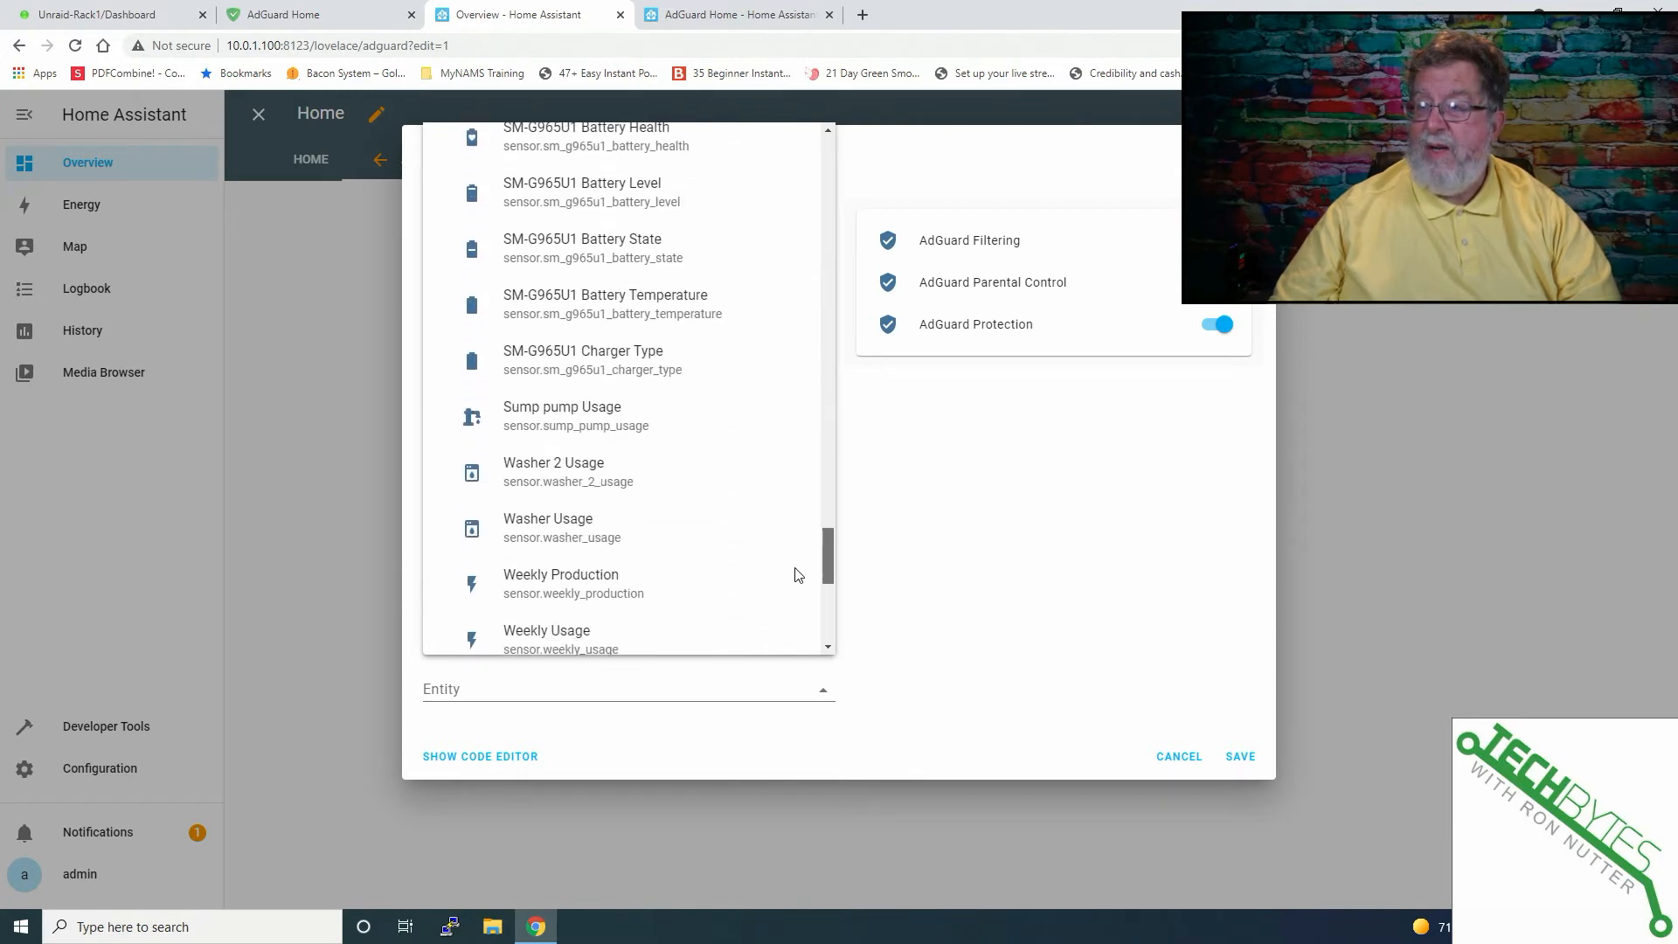
left_click(589, 516)
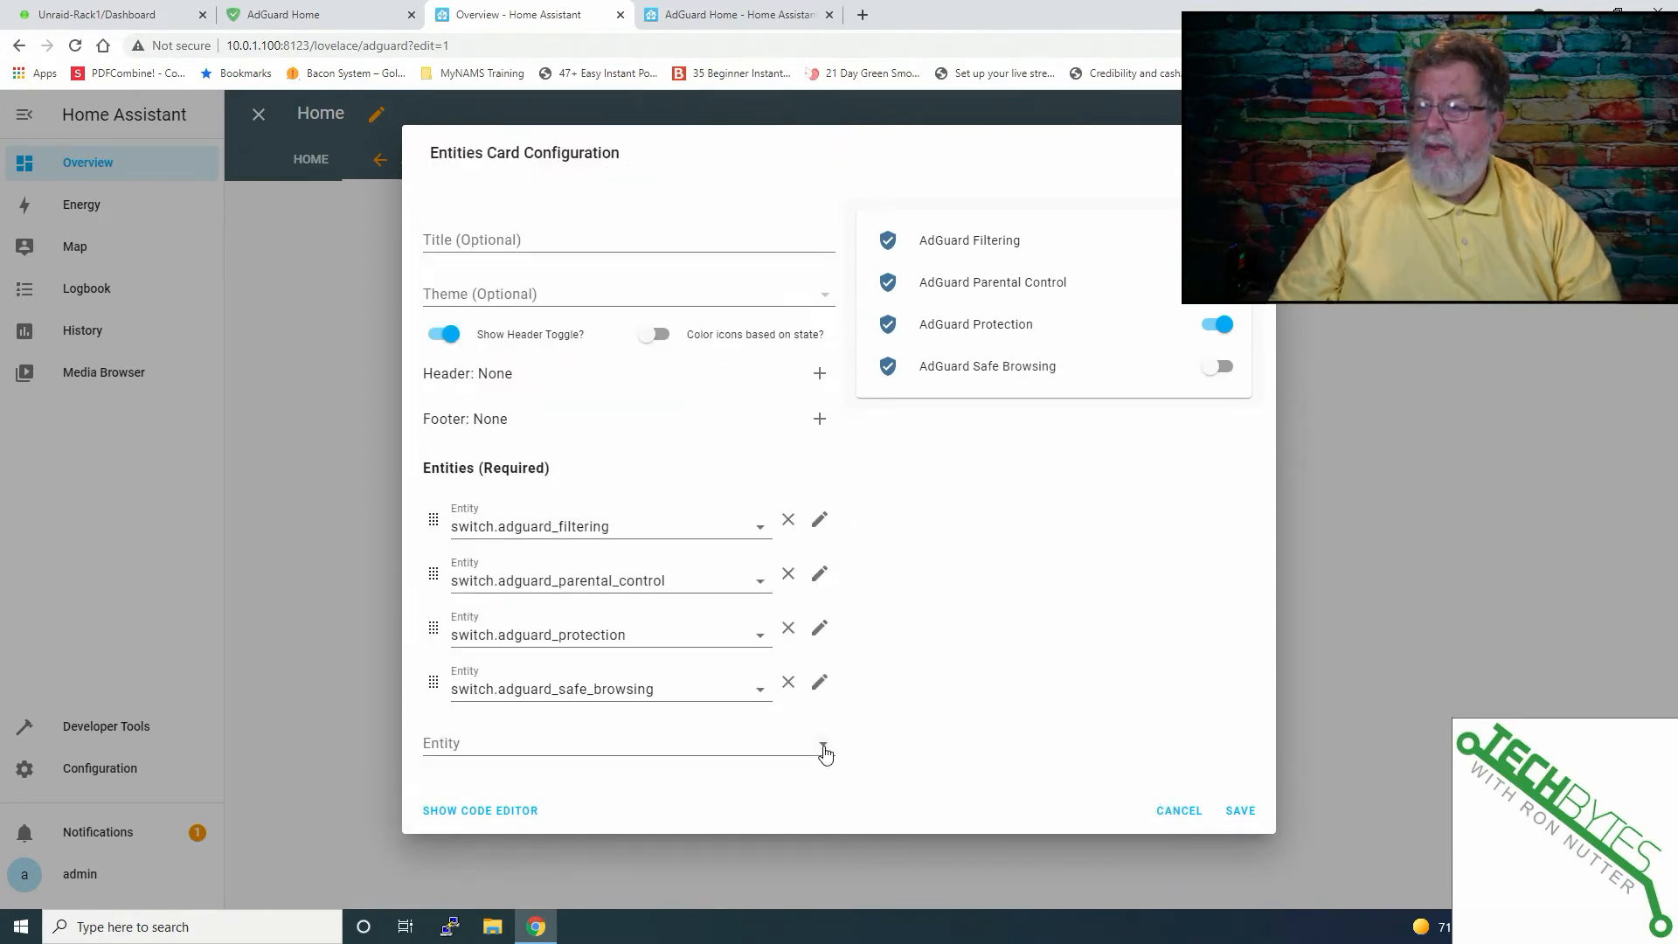
Step: Add switch.adguard_safe_search as the fifth entity and save the Entities card to the AdGuard view
left_click(824, 749)
scroll(800, 450, "down", 6)
scroll(803, 442, "down", 15)
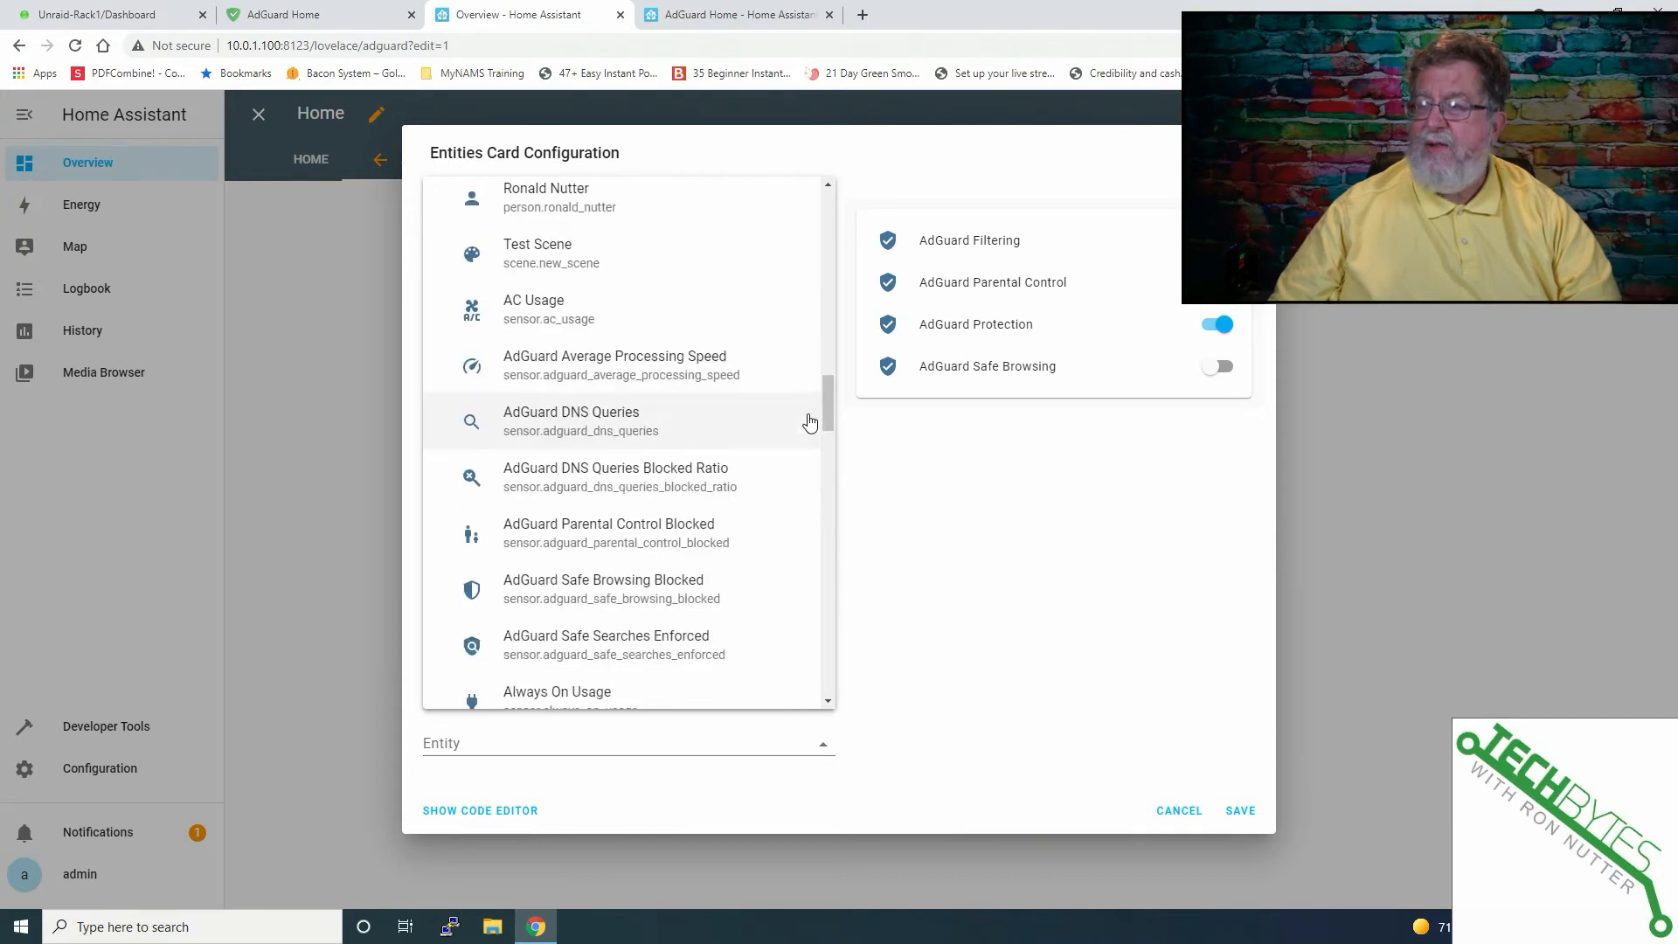
scroll(807, 431, "down", 5)
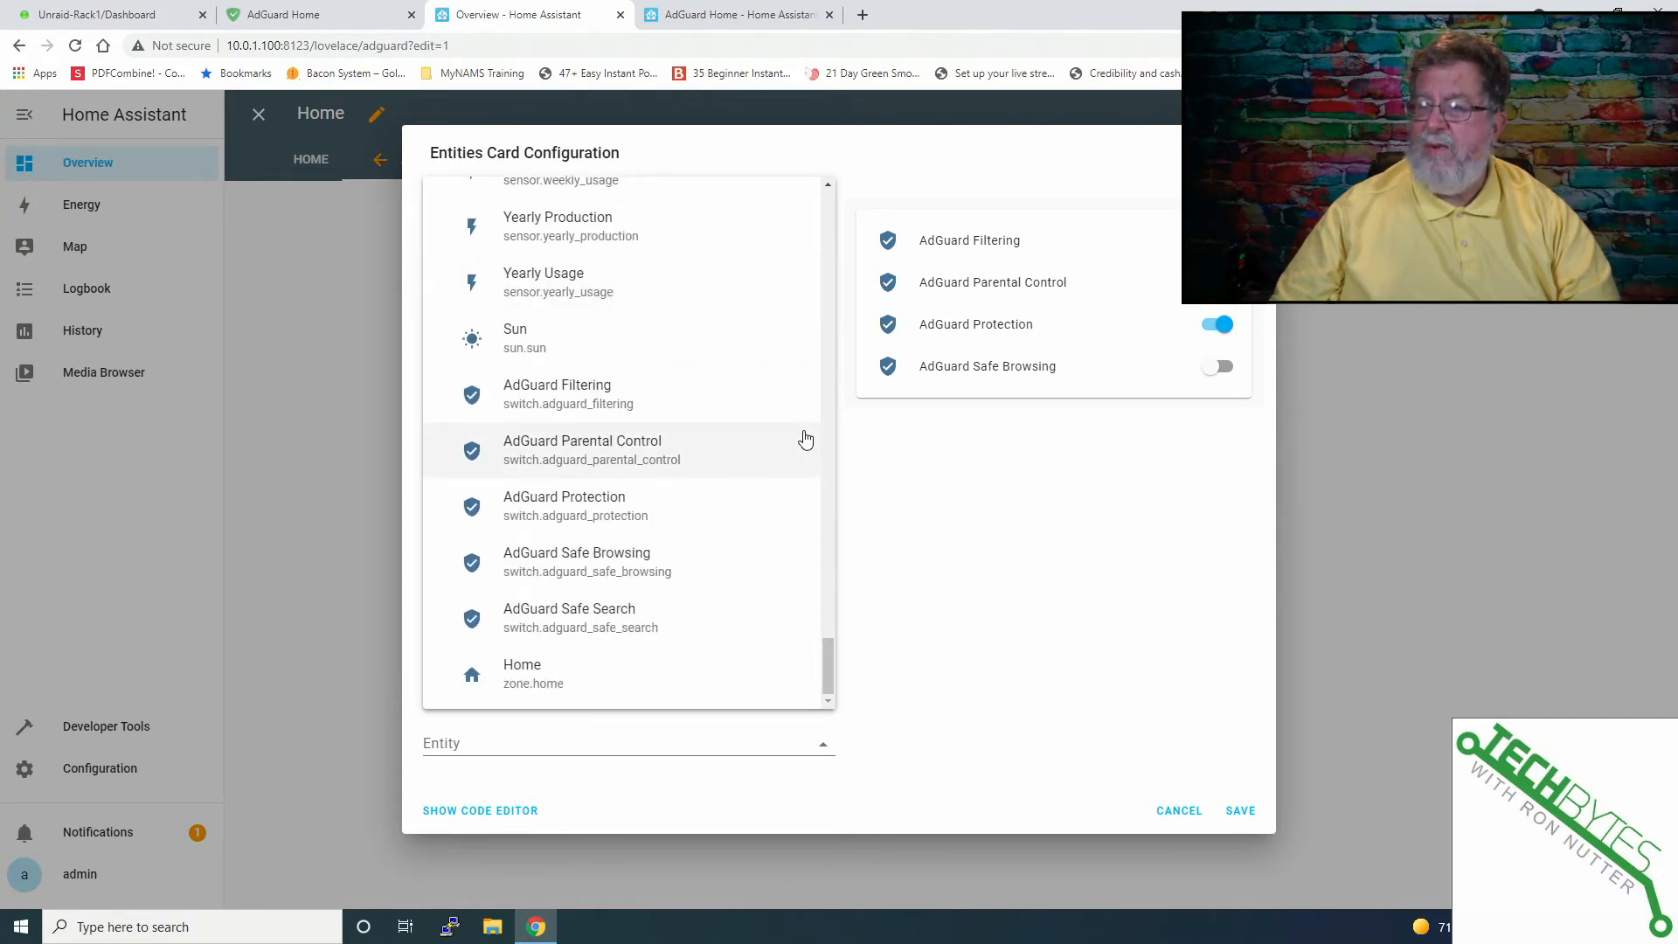
left_click(609, 622)
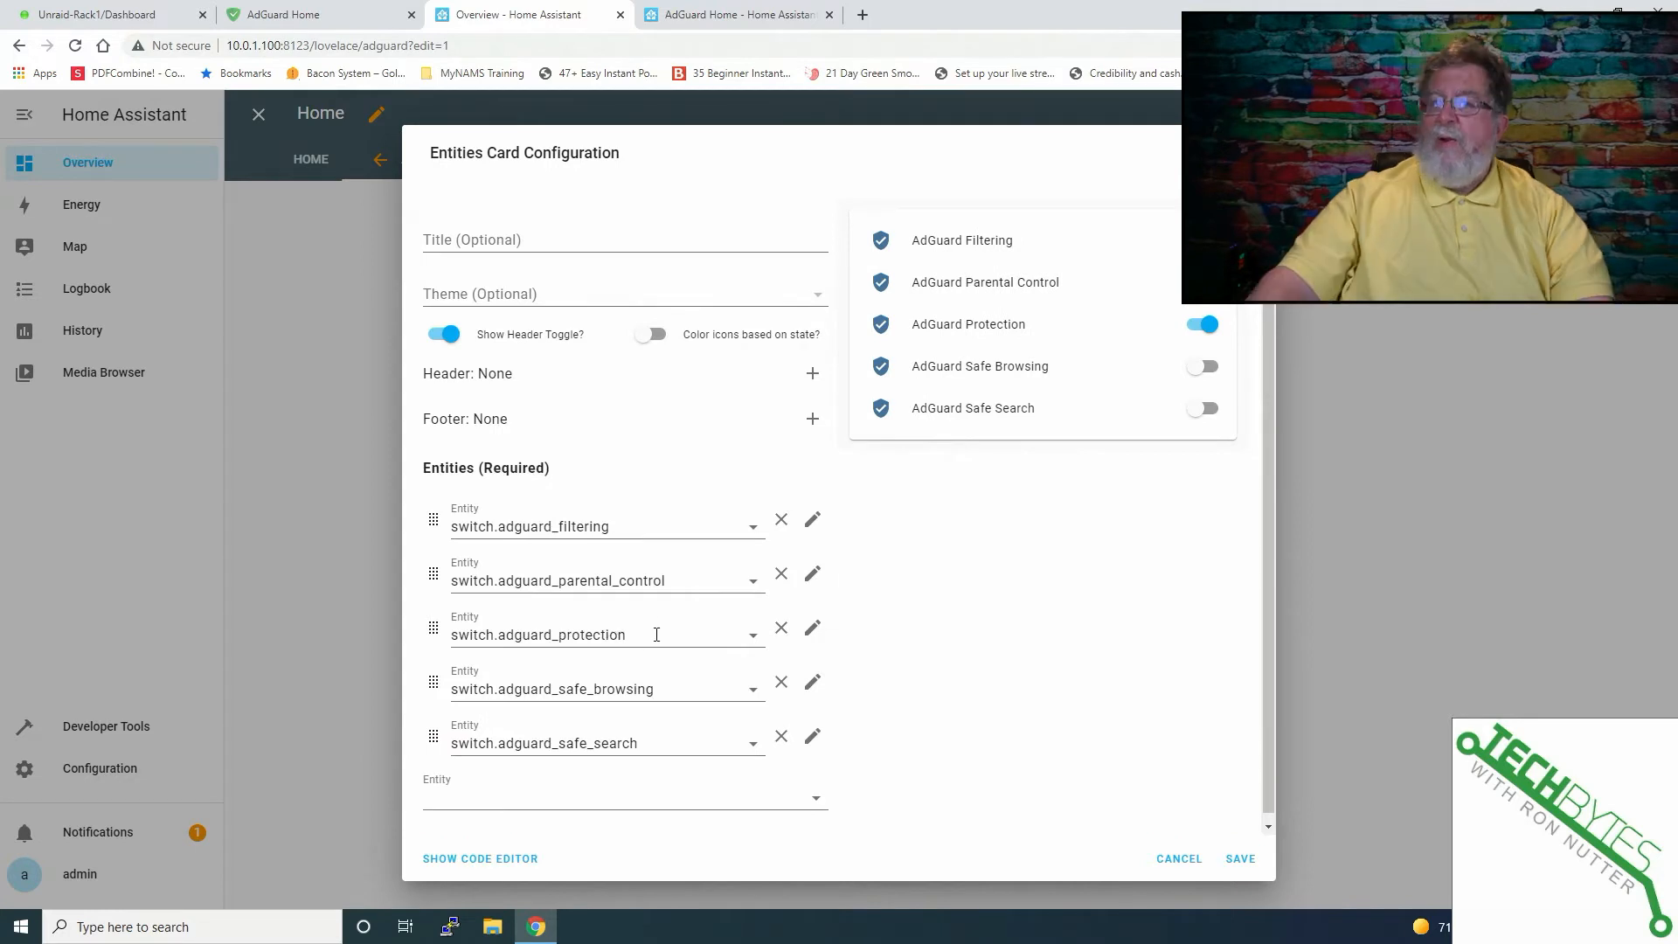
left_click(1241, 861)
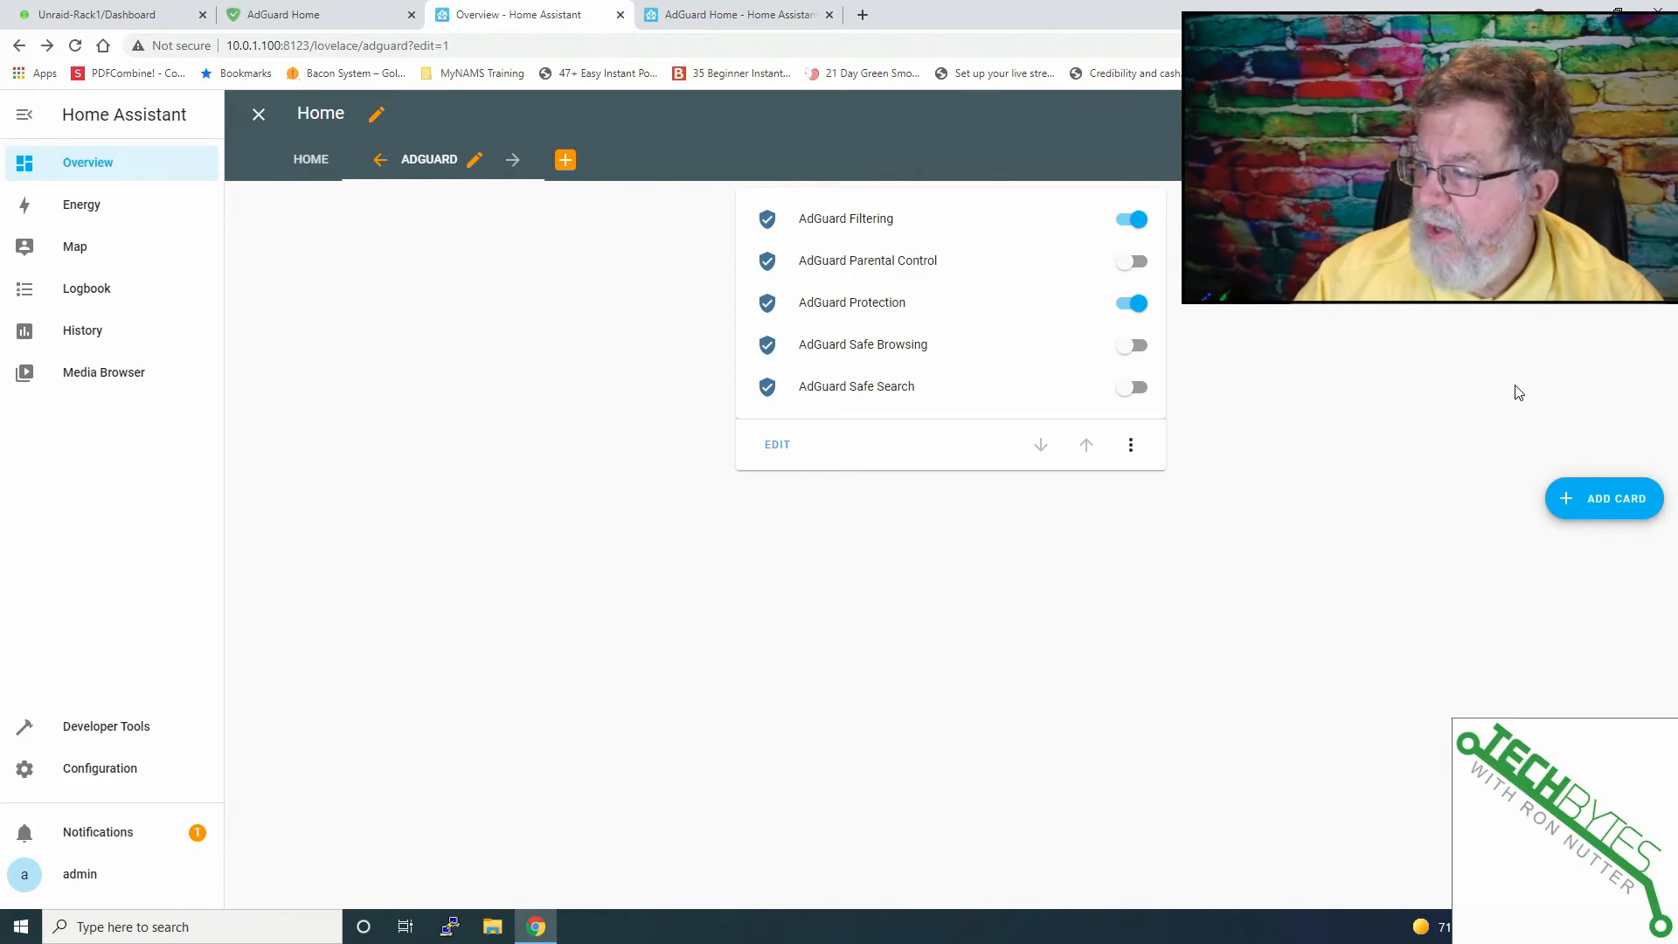
Step: Add a Gauge card for sensor.adguard_dns_queries_blocked_ratio to the AdGuard view and save it
left_click(1603, 502)
left_click(1093, 603)
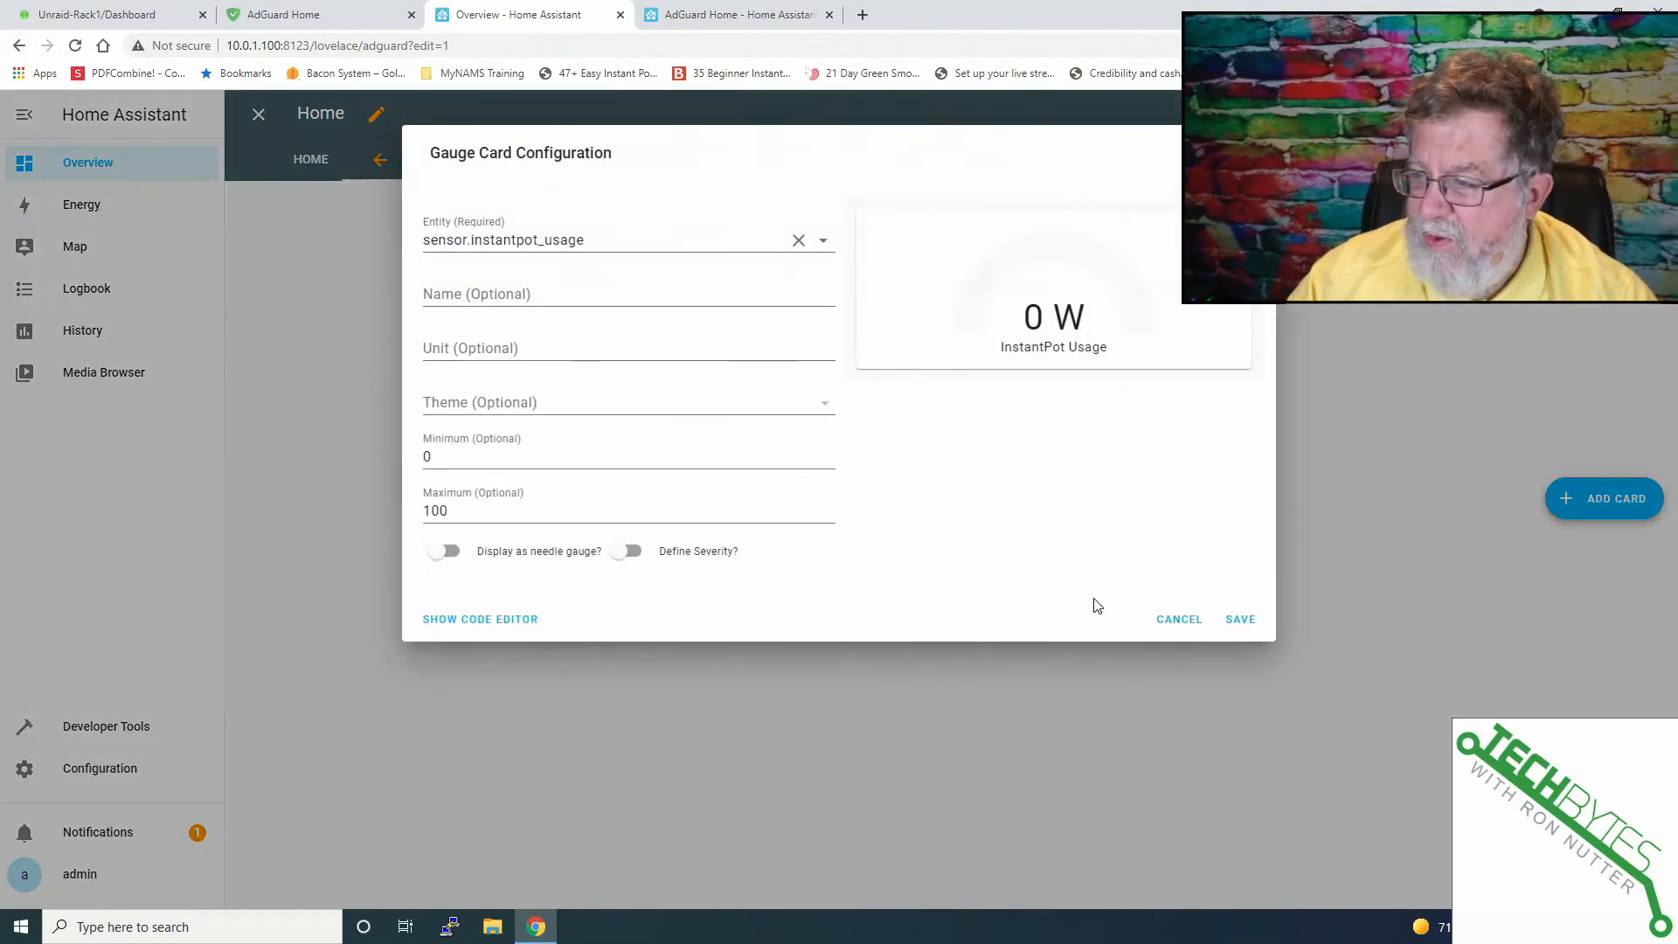
left_click(822, 240)
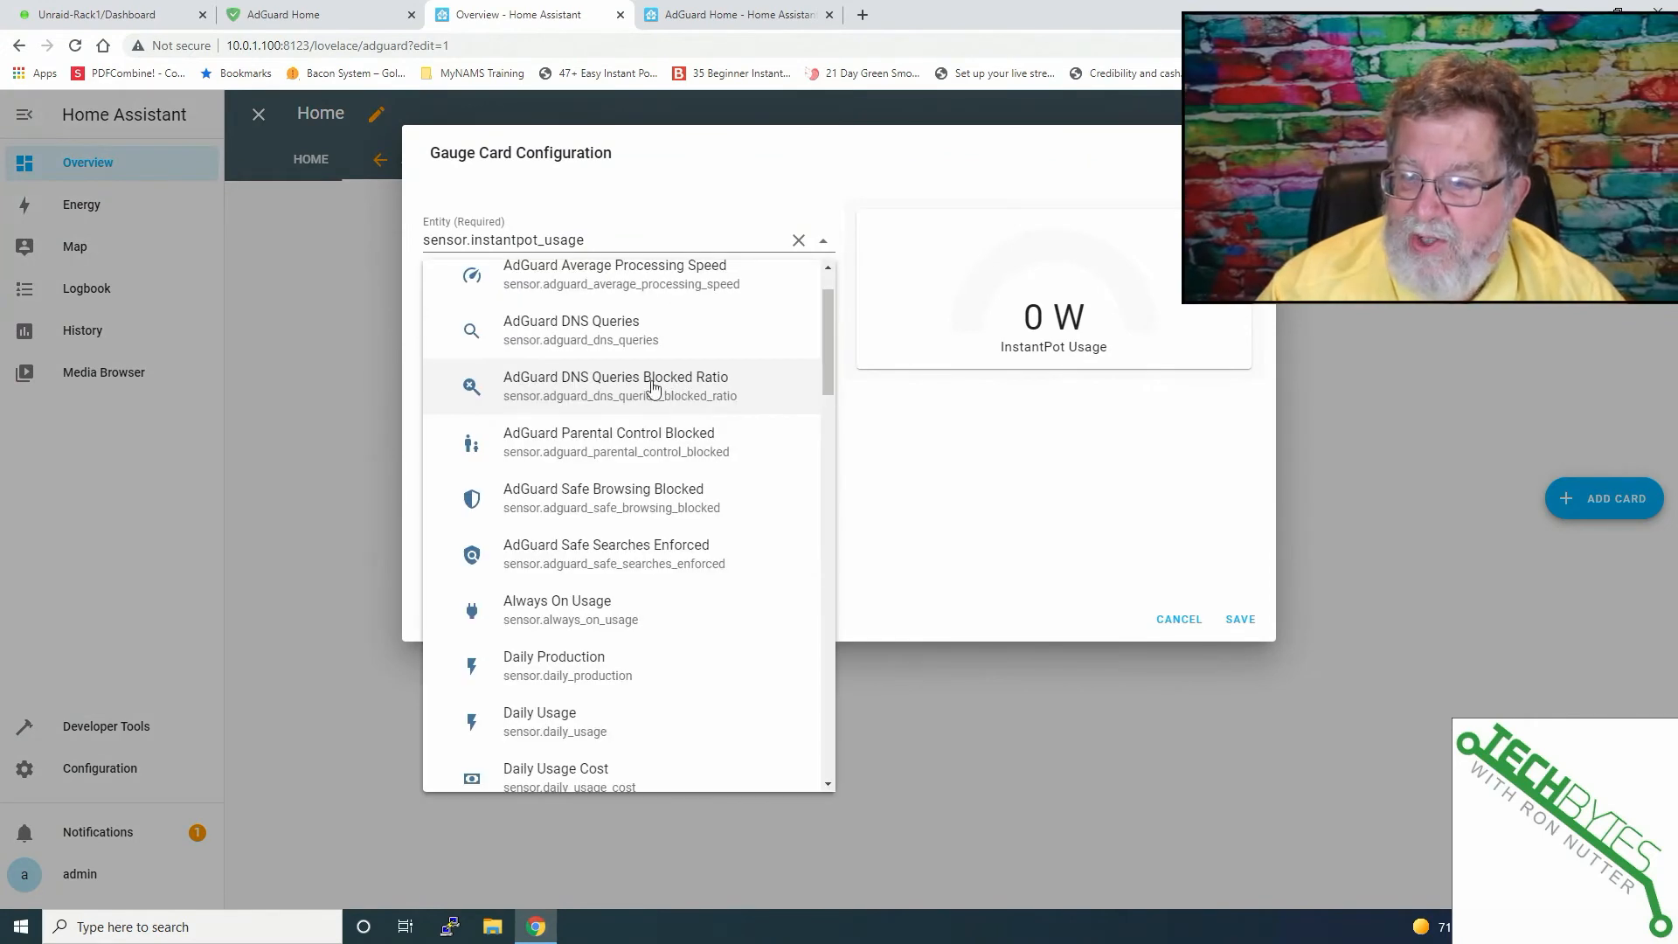
left_click(552, 333)
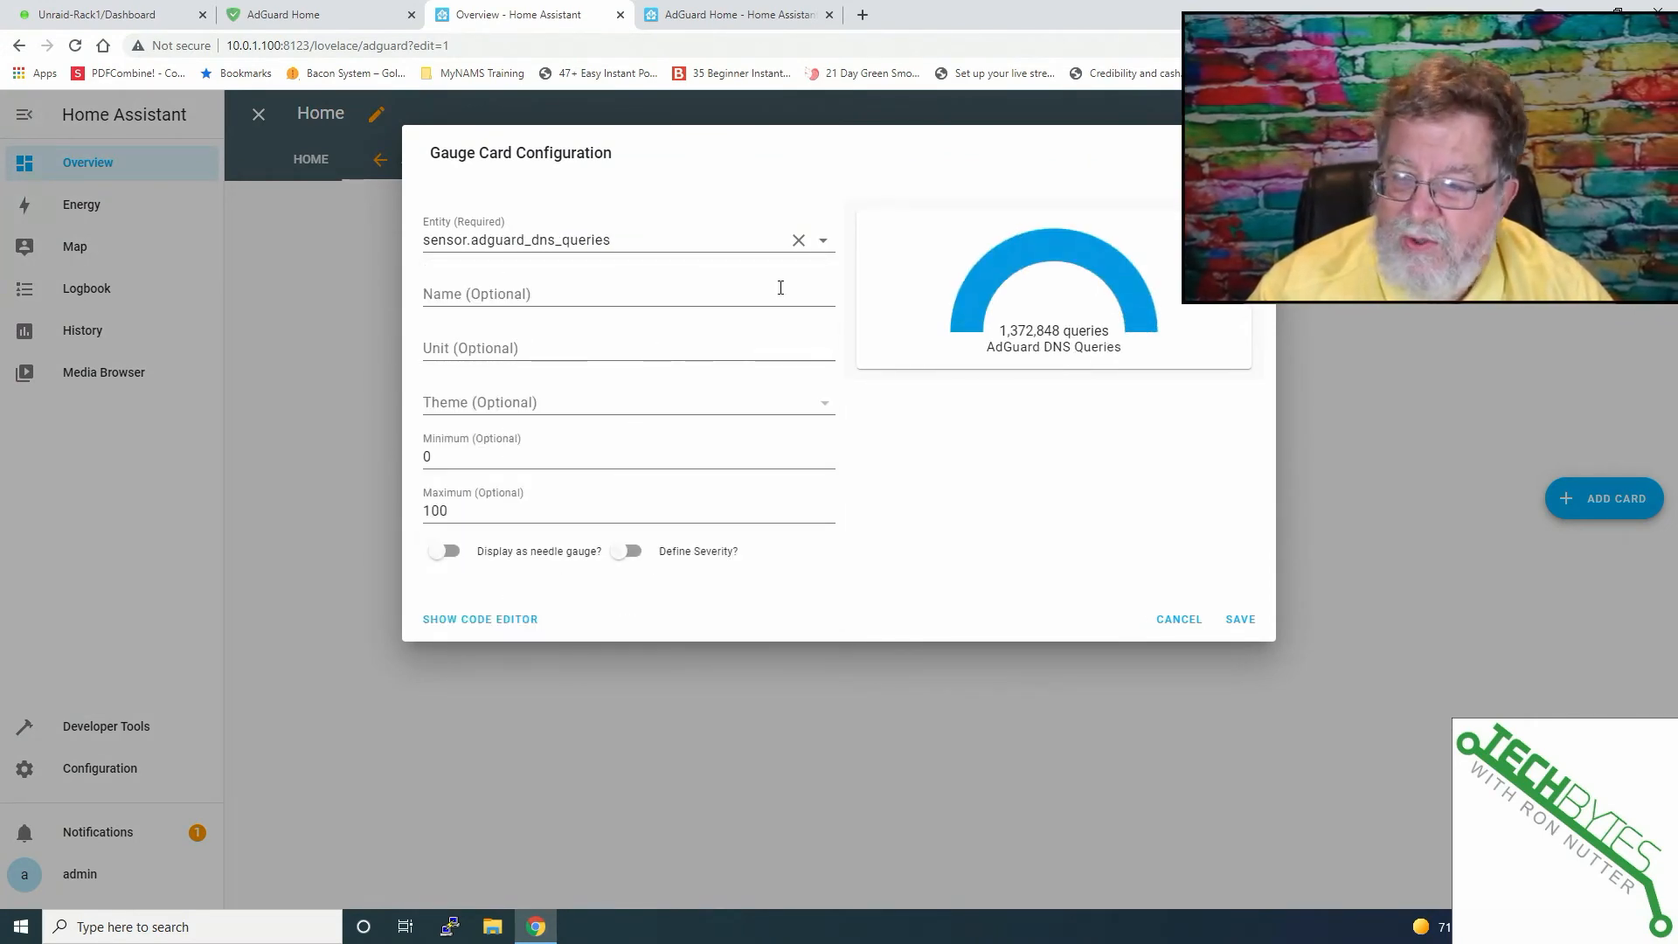
left_click(821, 245)
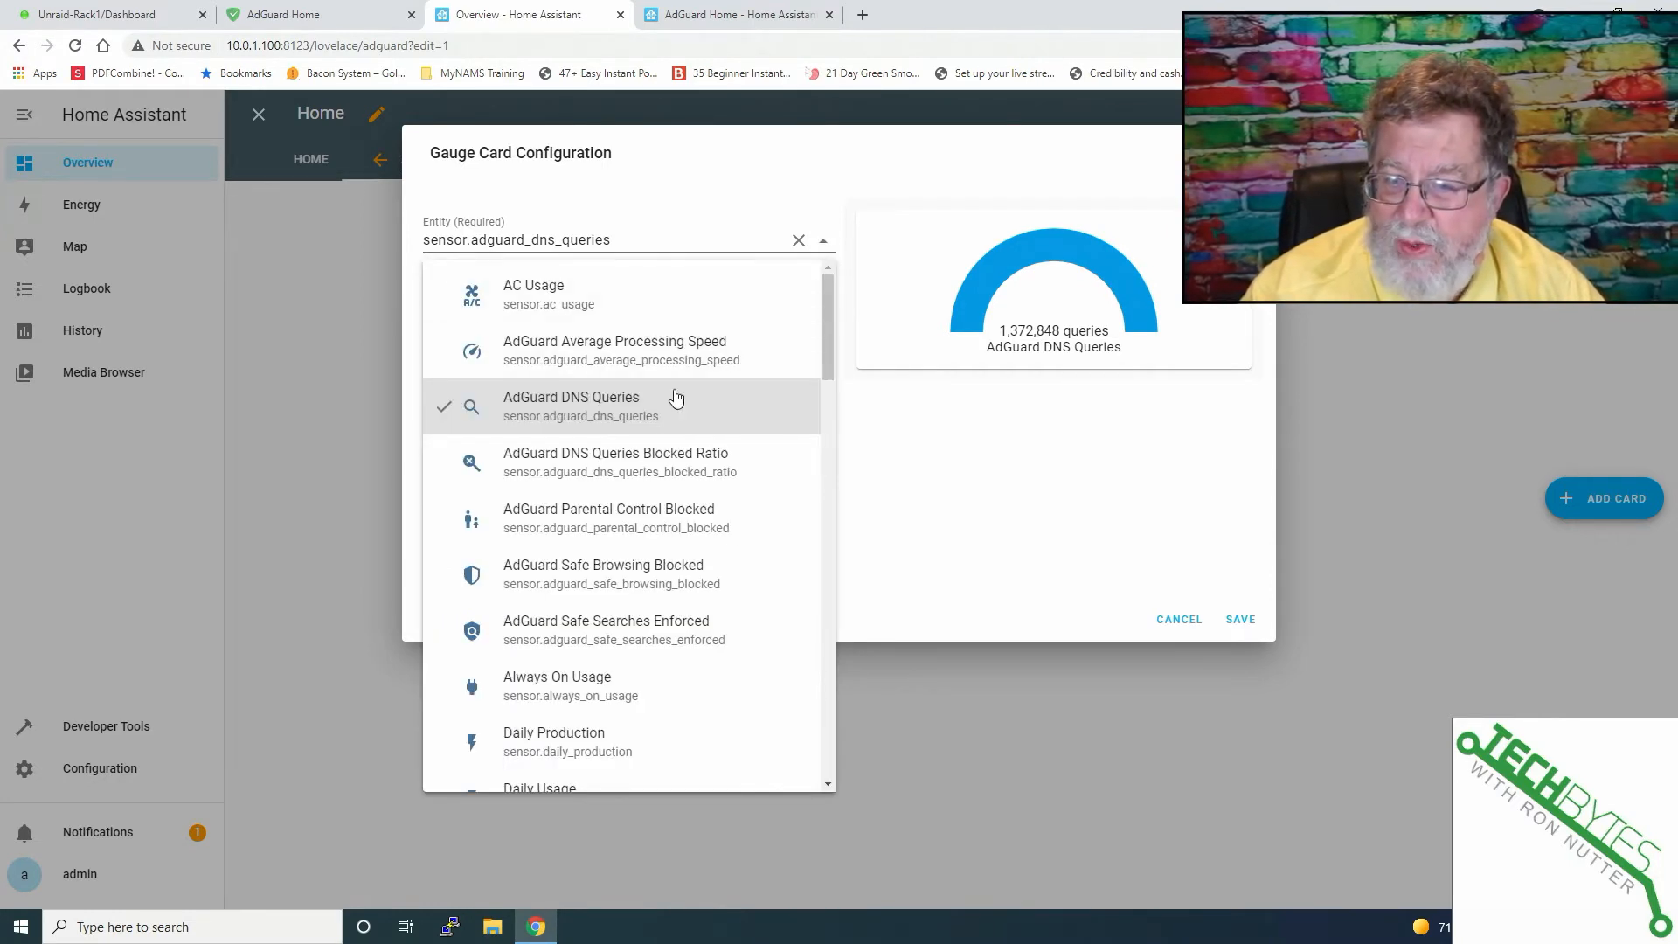
left_click(646, 467)
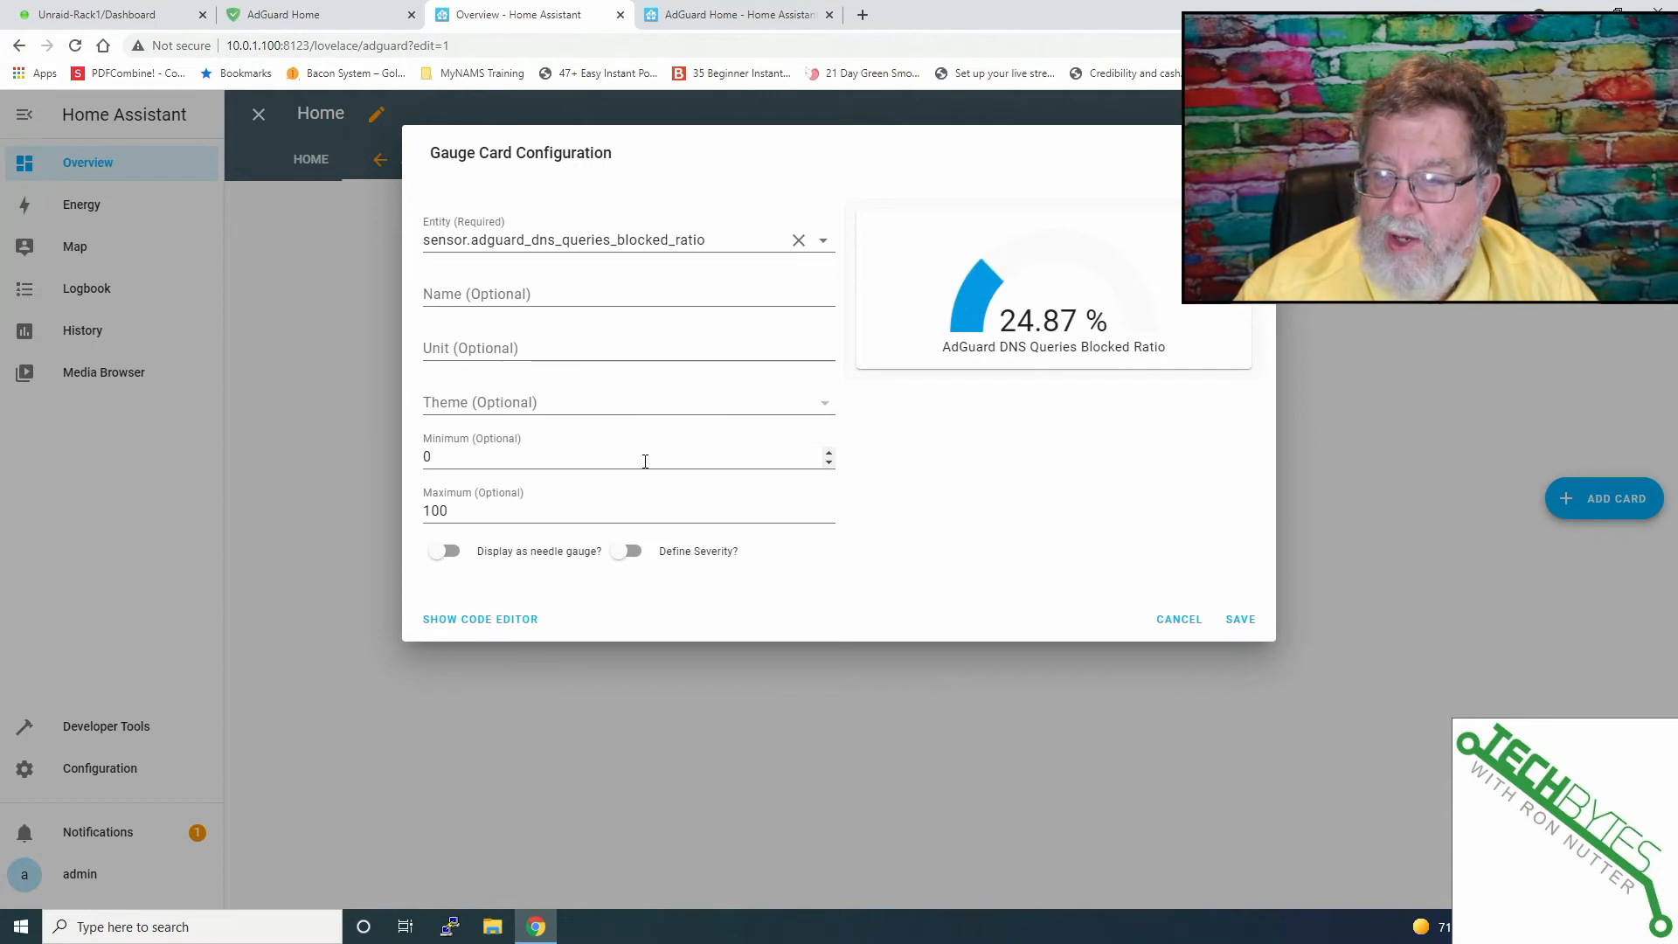
left_click(1238, 621)
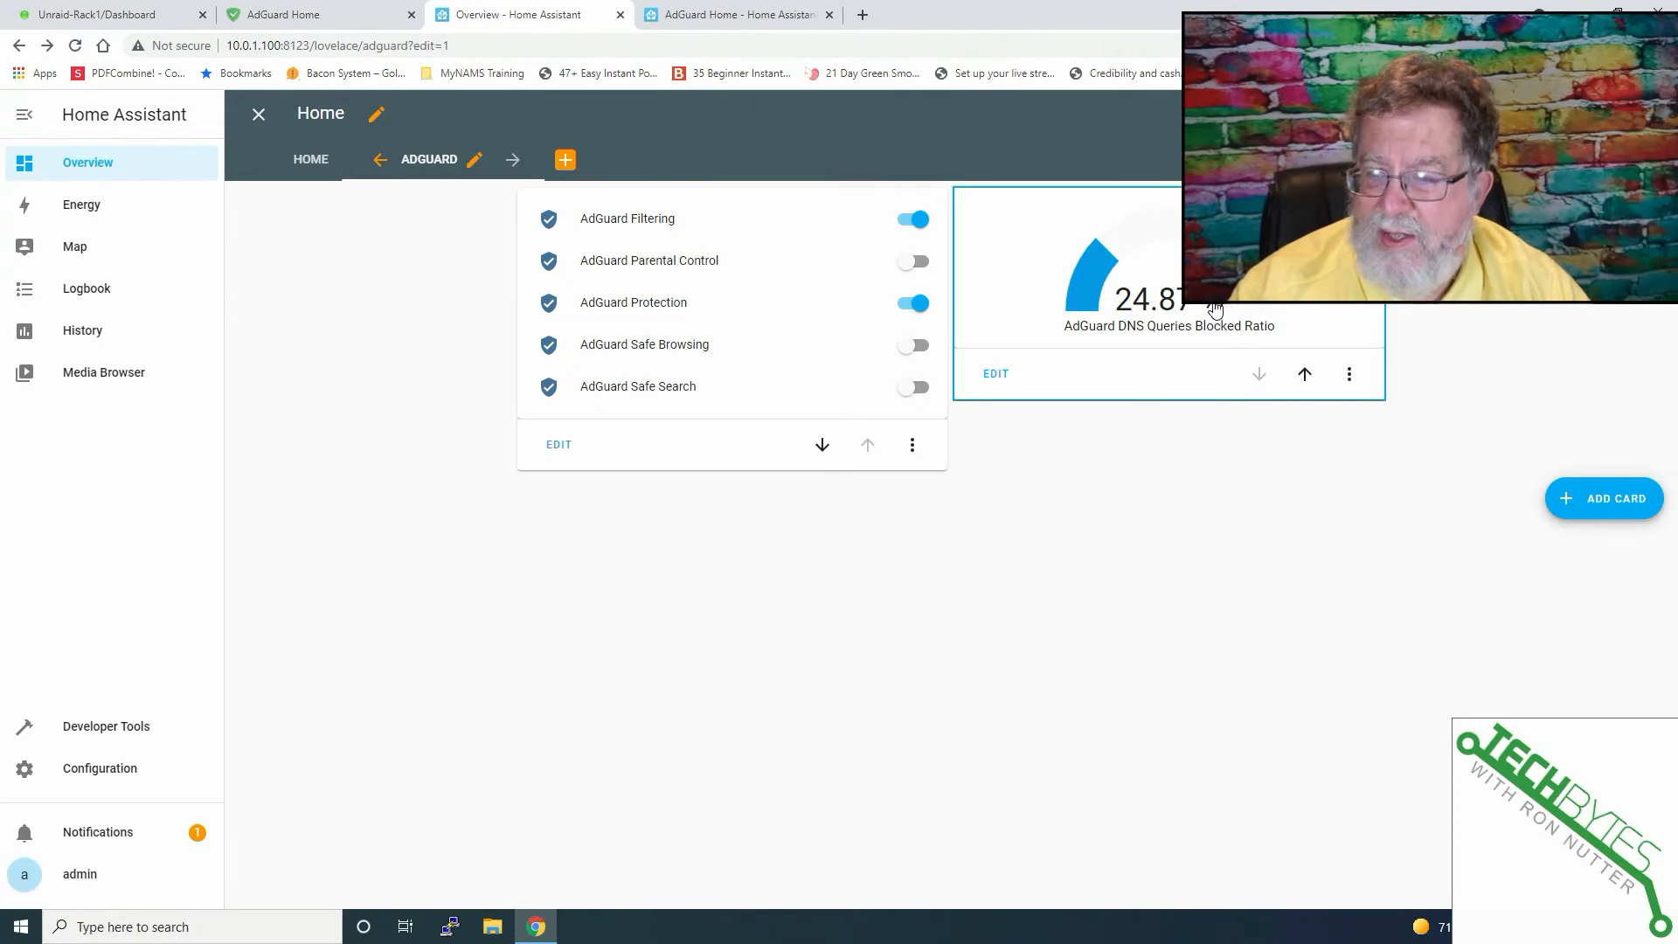
Step: Start a second Gauge card on the AdGuard view and try sensor.adguard_safe_browsing_blocked as its entity
left_click(1614, 501)
left_click(1092, 560)
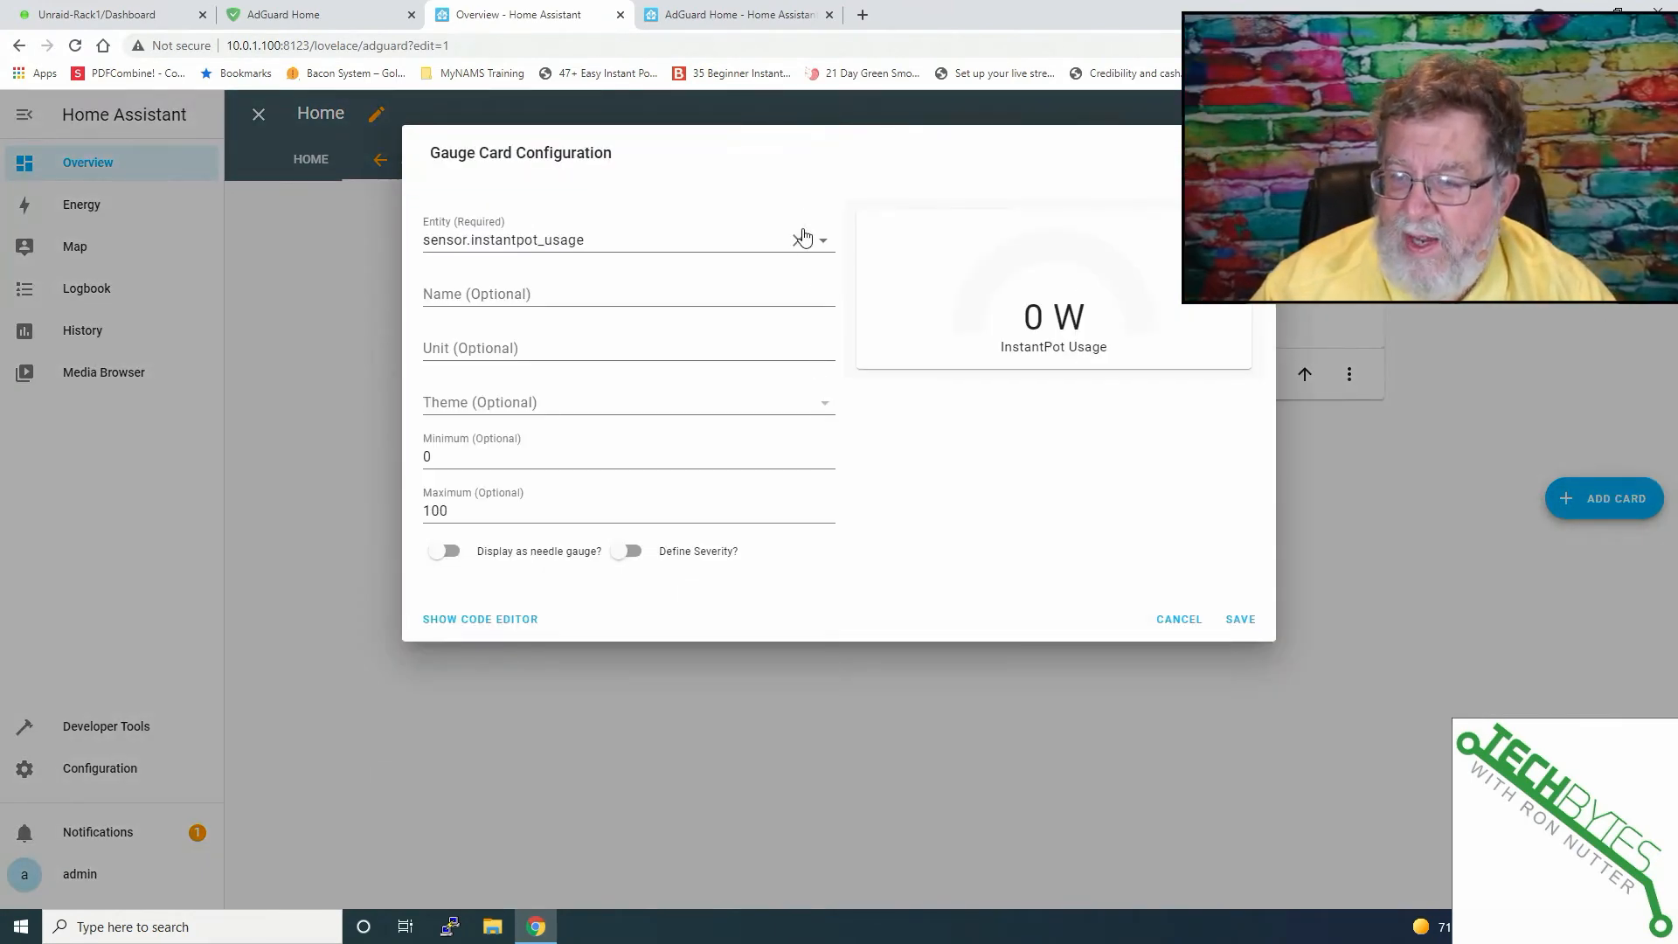
left_click(823, 243)
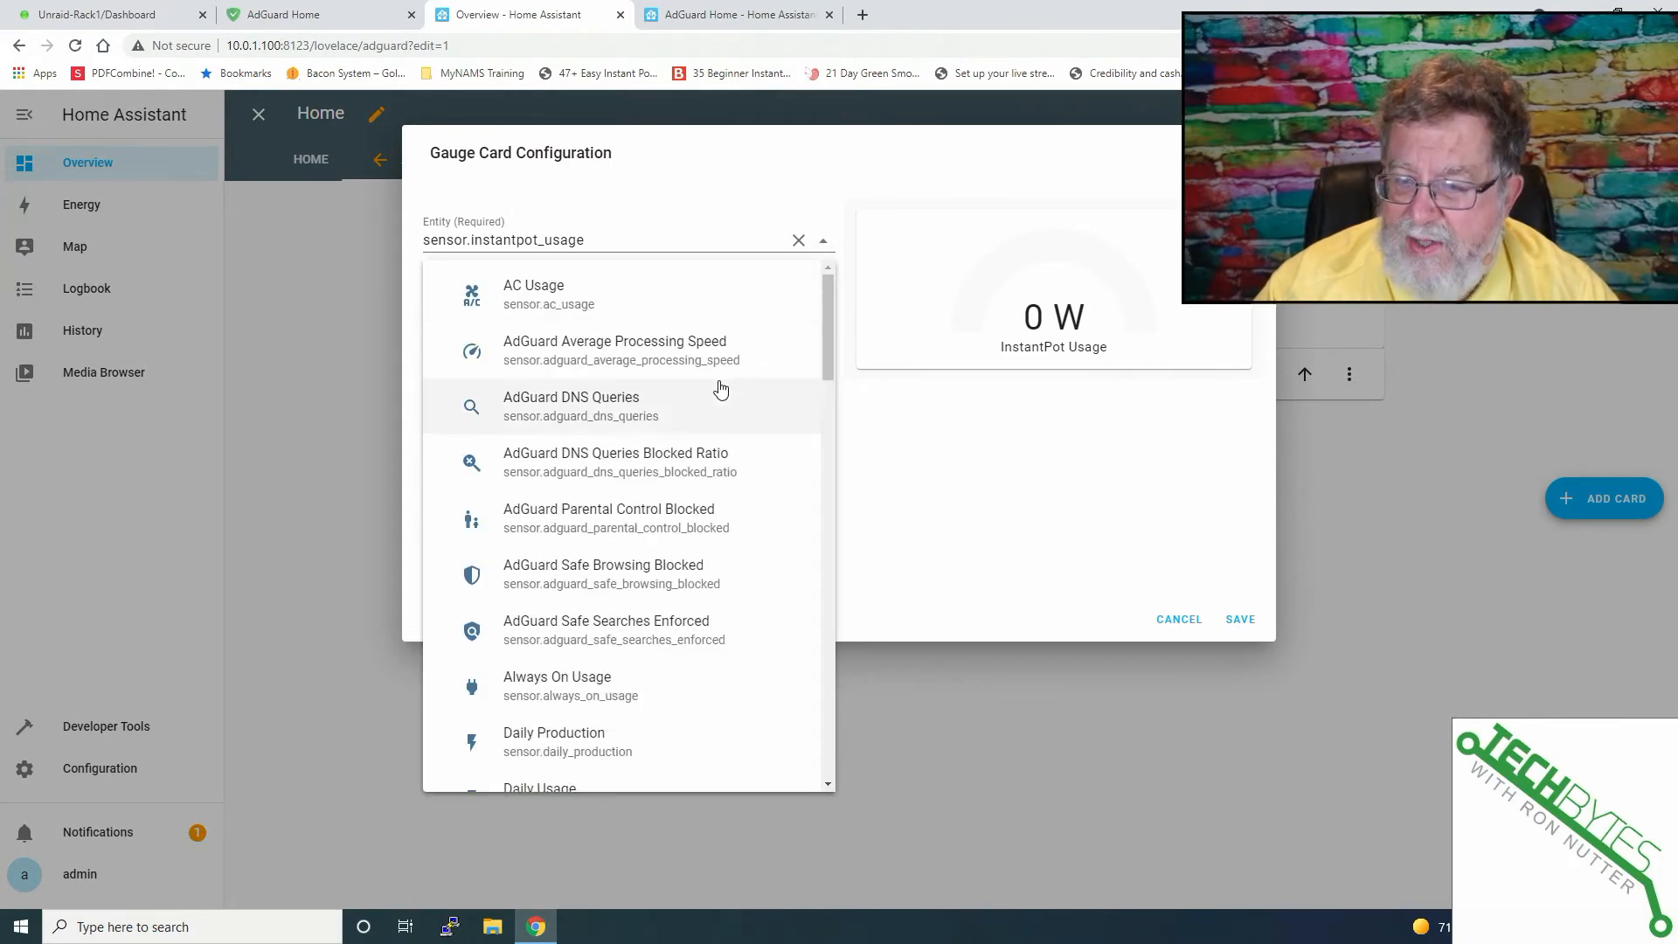
left_click(656, 580)
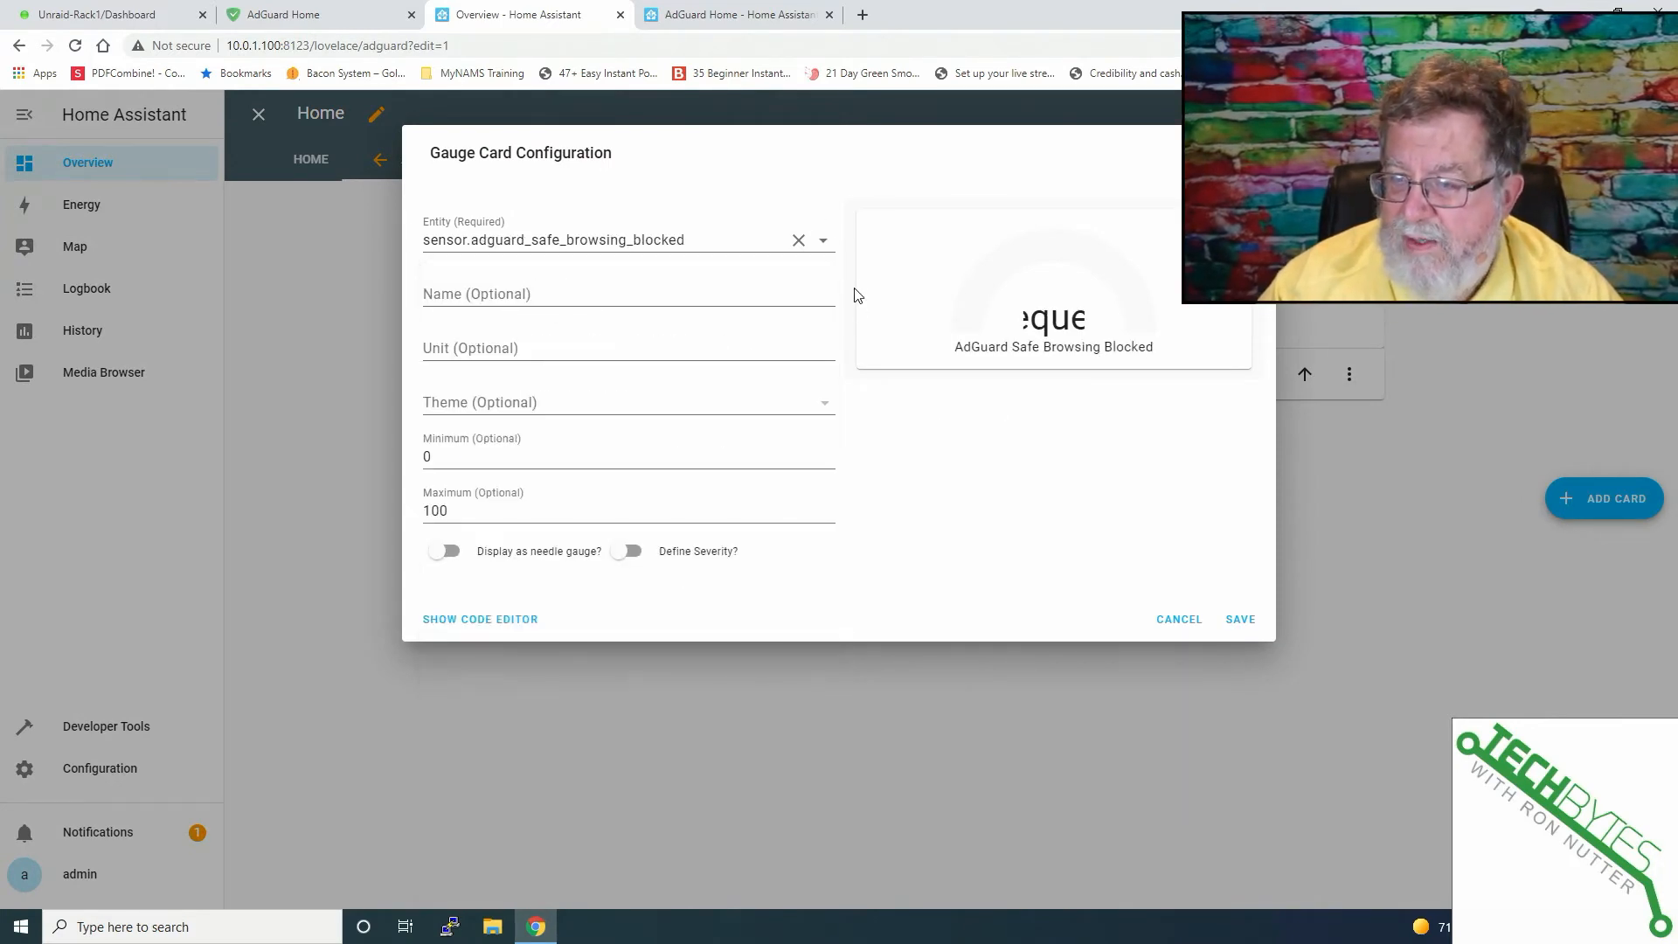
Step: Try sensor.adguard_safe_searches_enforced as the new gauge's entity
left_click(822, 241)
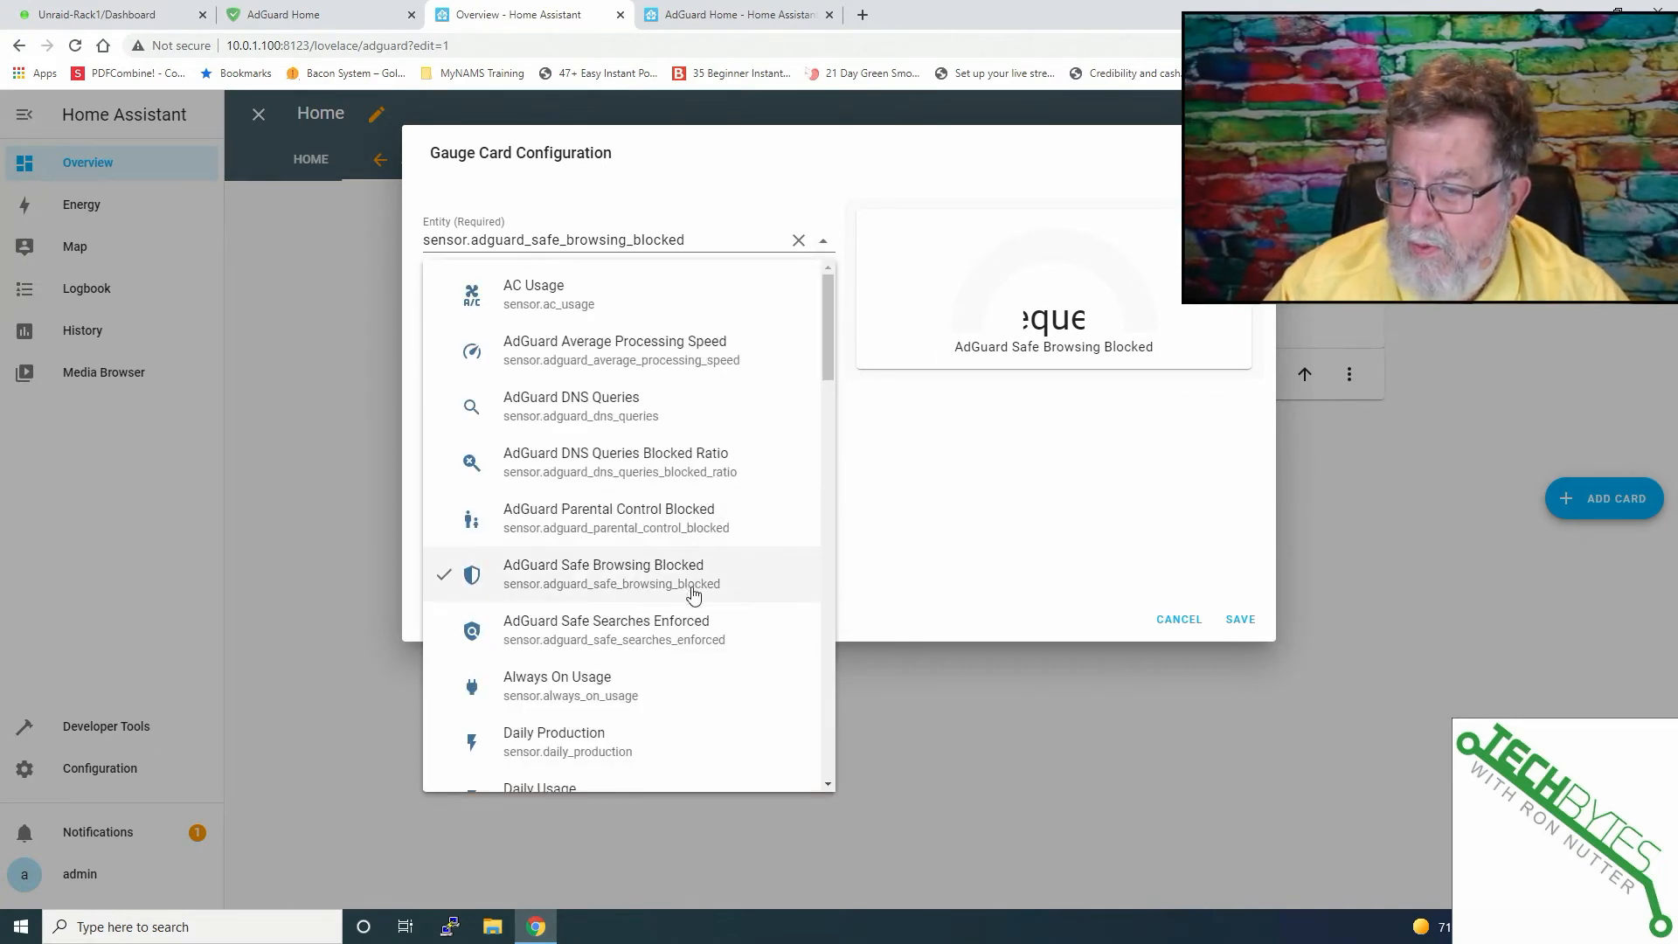
scroll(669, 585, "down", 5)
scroll(664, 584, "up", 10)
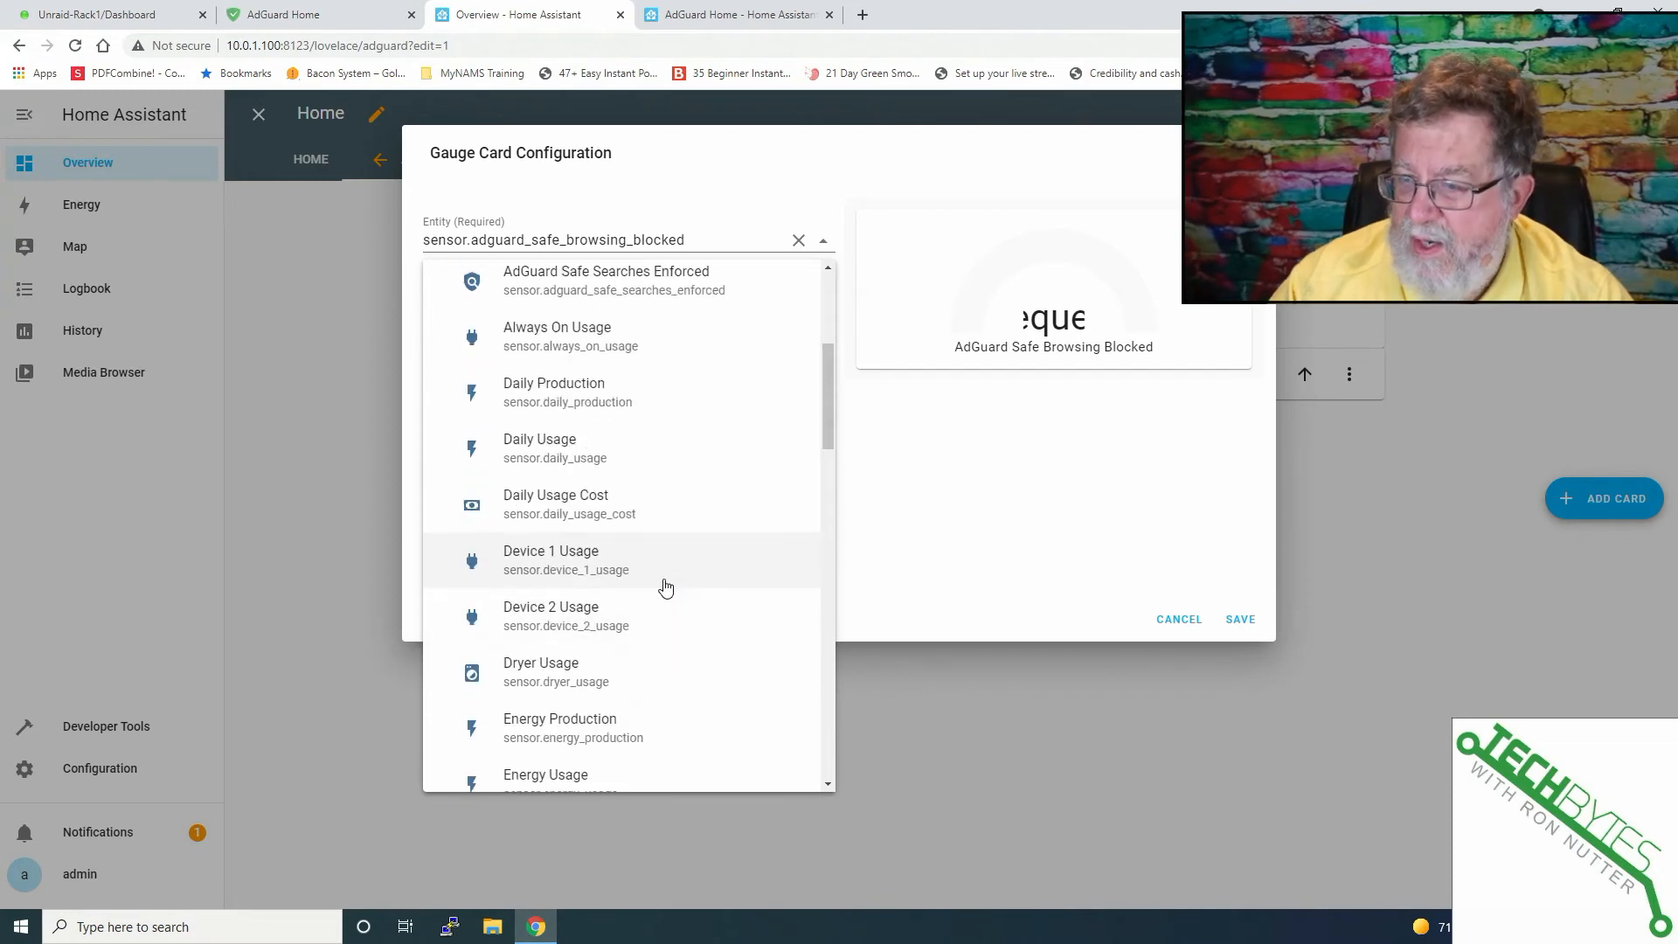
left_click(646, 625)
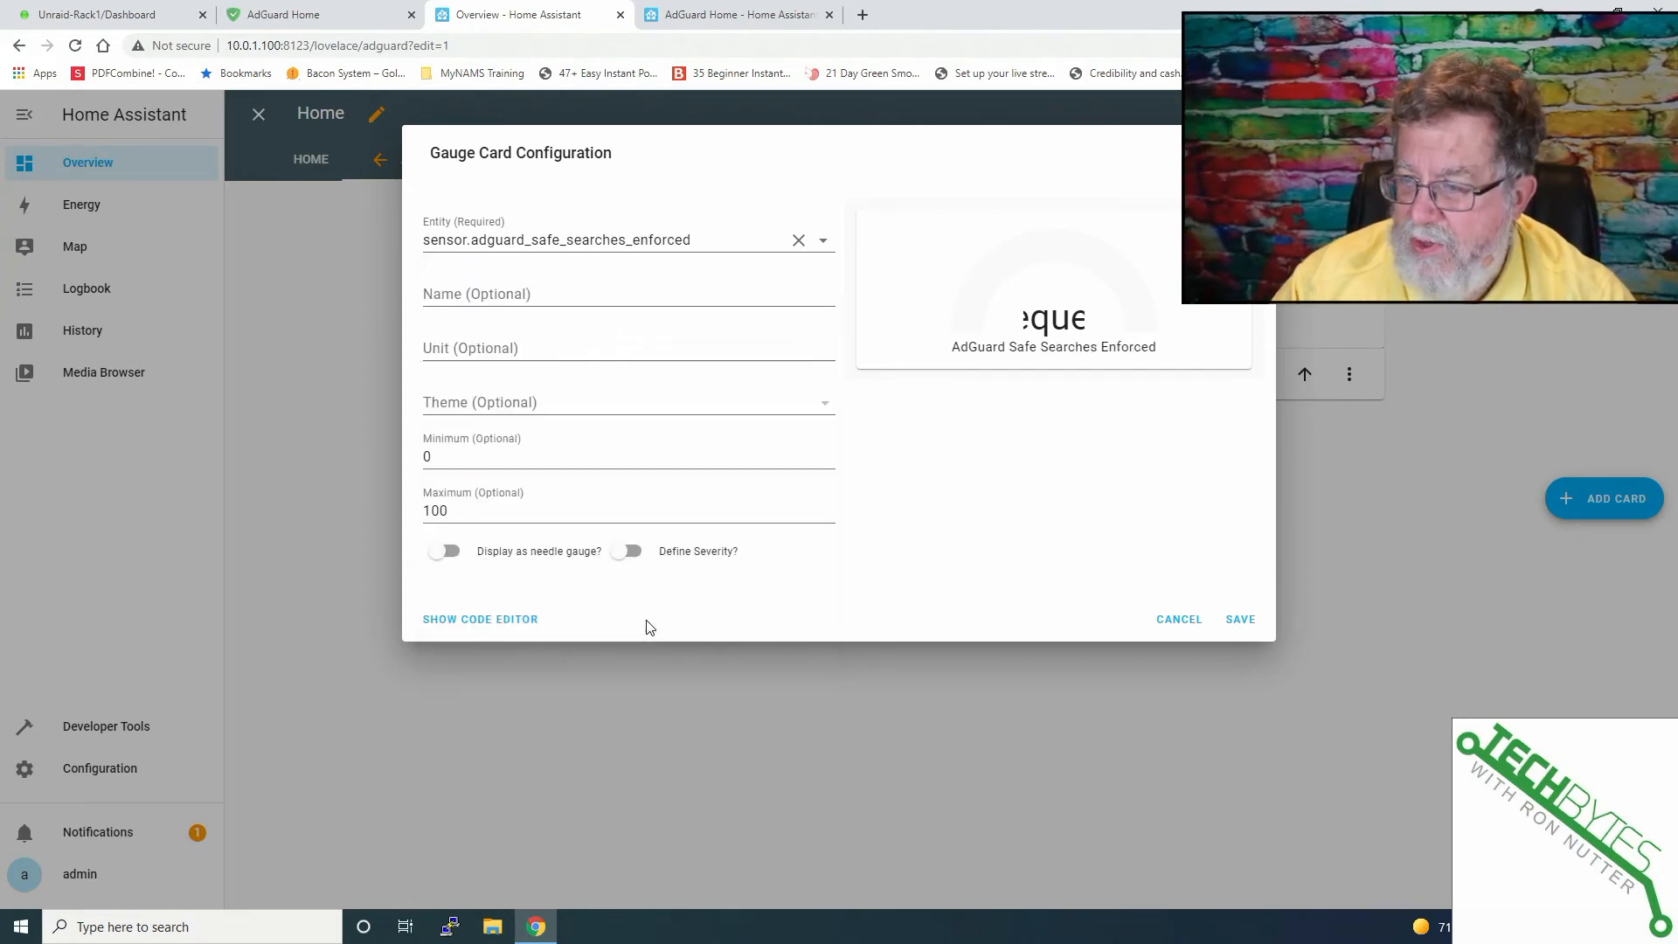
Step: Set the second gauge's entity to sensor.adguard_average_processing_speed and save the card
left_click(699, 240)
left_click(738, 348)
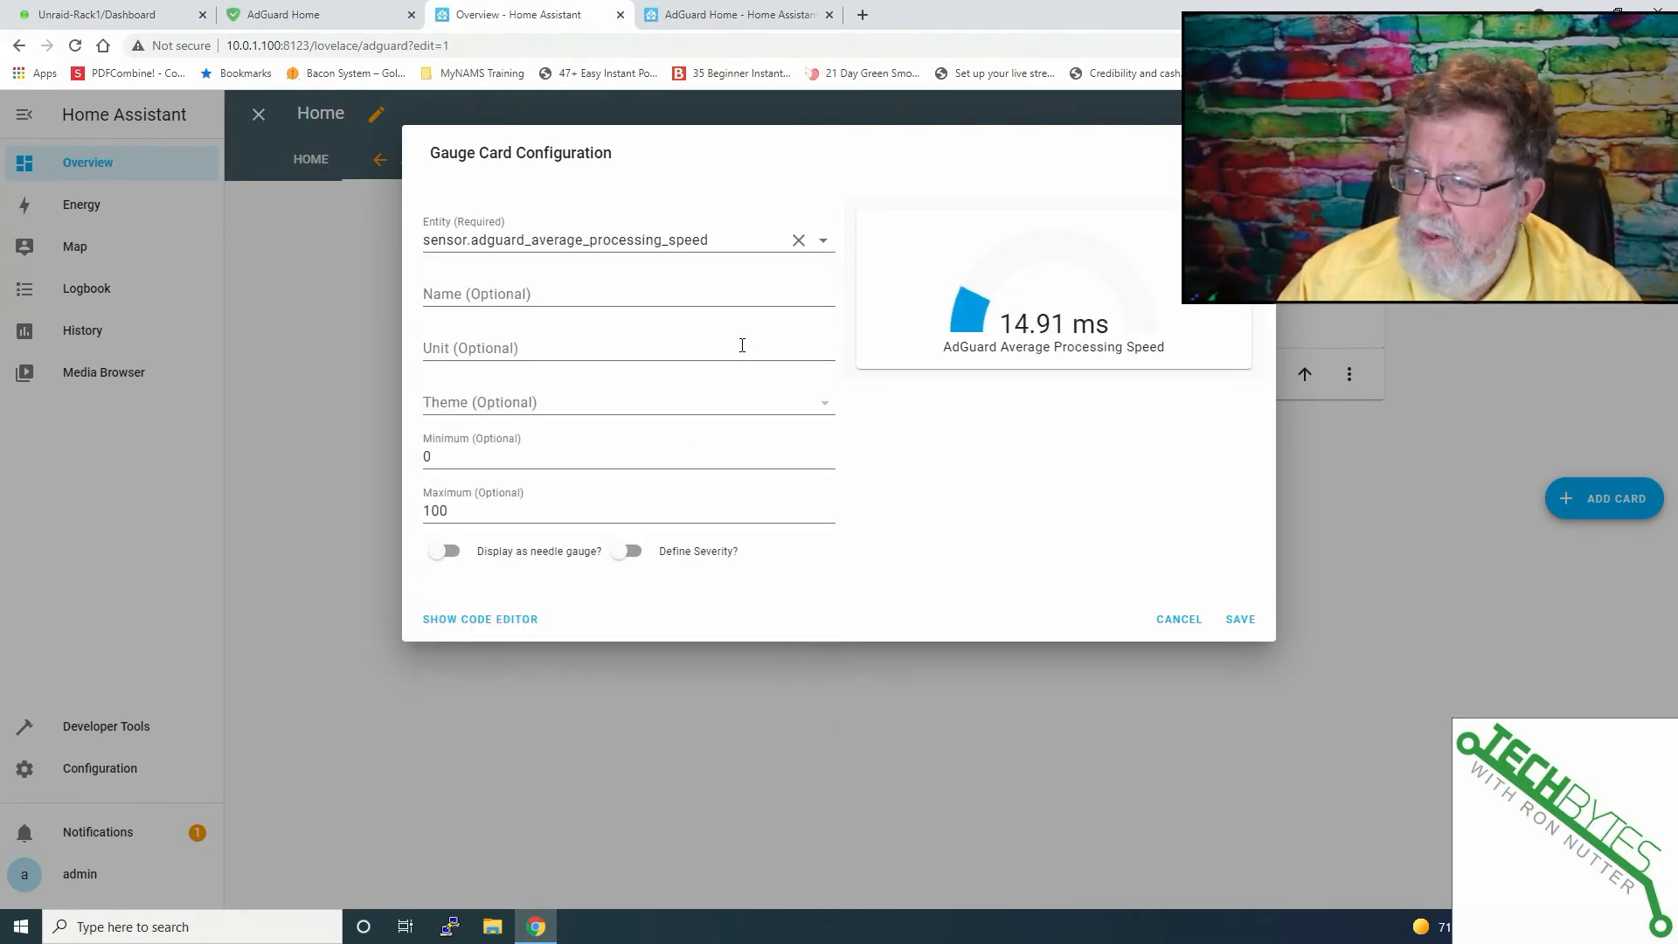
left_click(1241, 622)
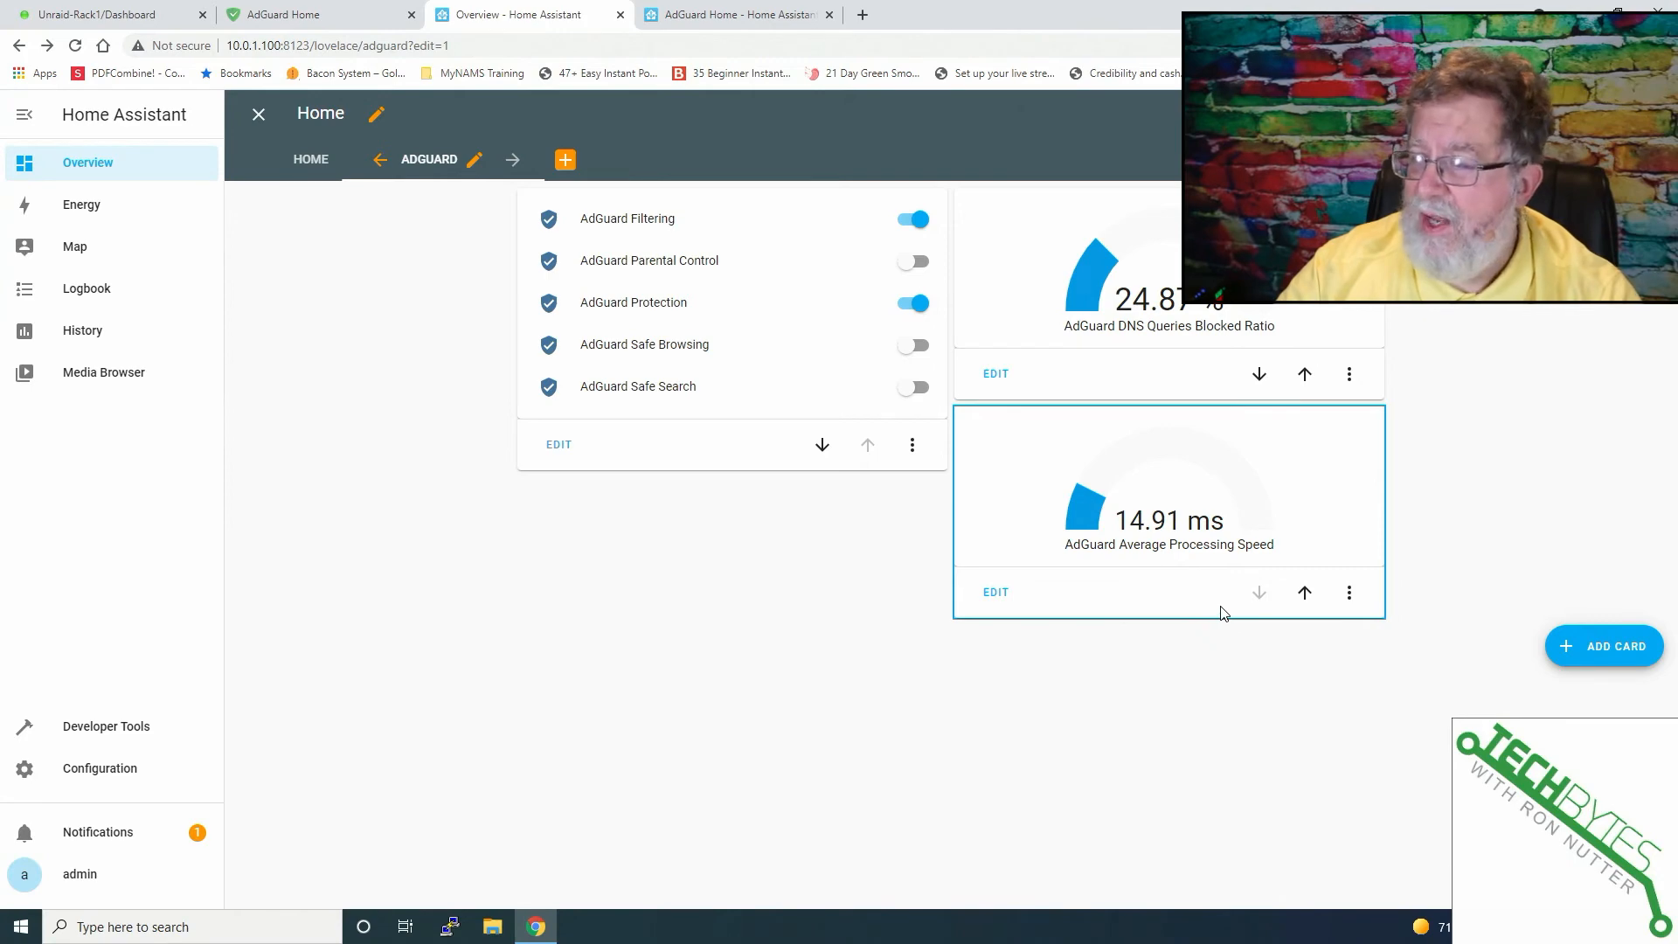
Step: Start a Glance card on the AdGuard view with sensor.adguard_safe_browsing_blocked as its first entity
left_click(1584, 638)
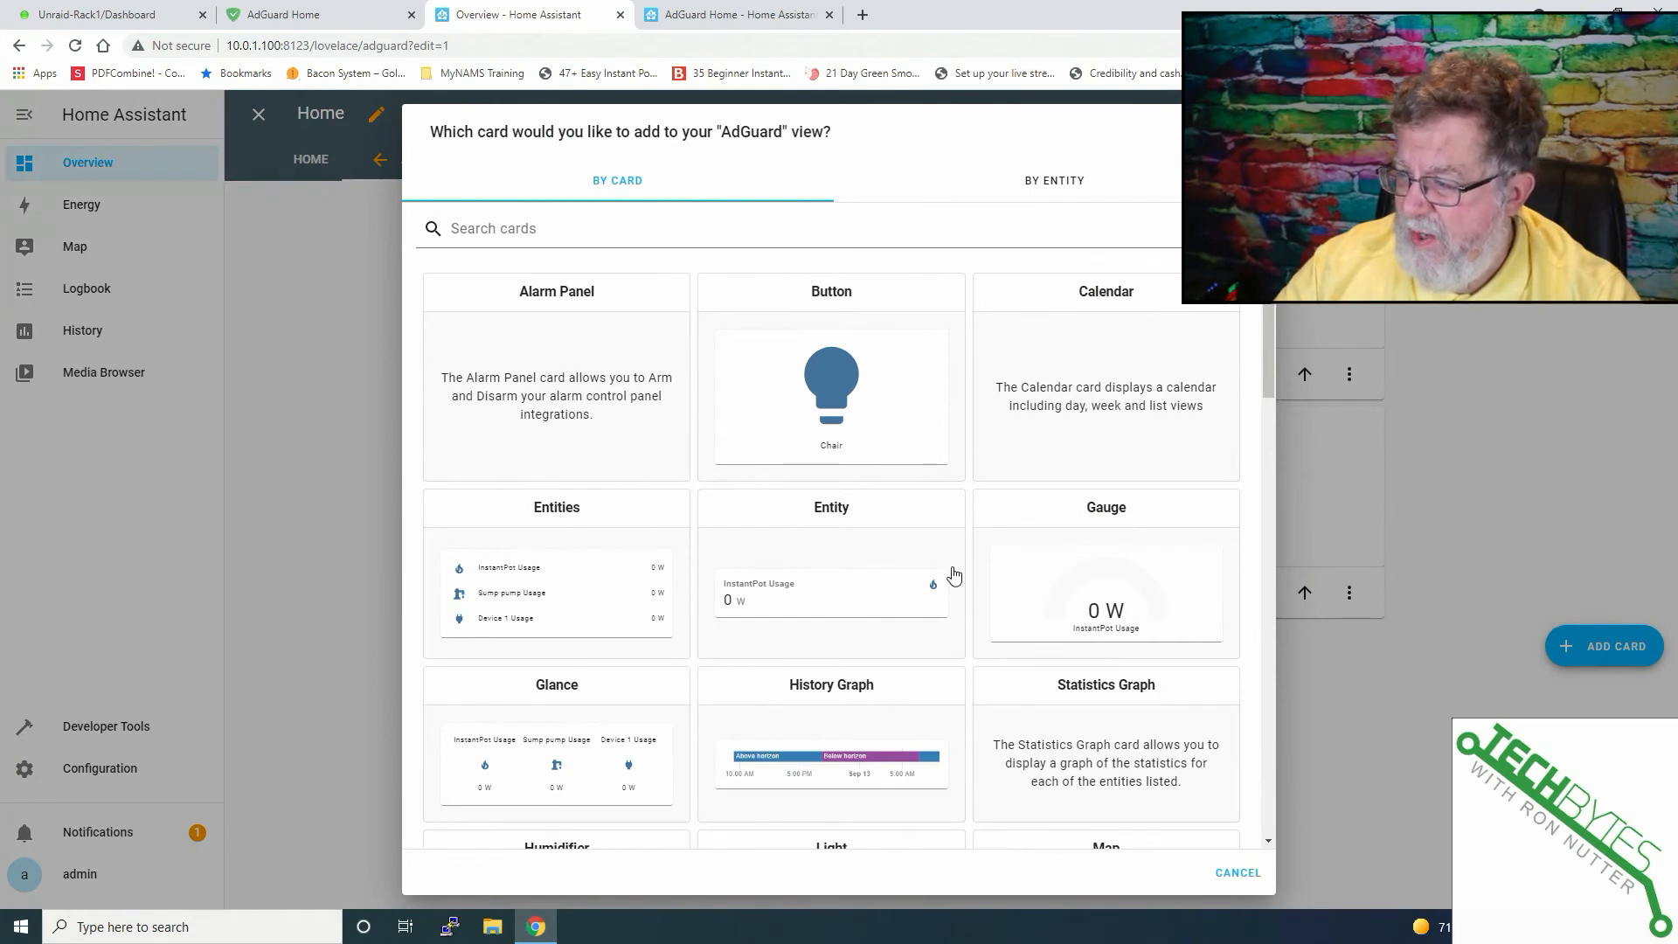
left_click(541, 764)
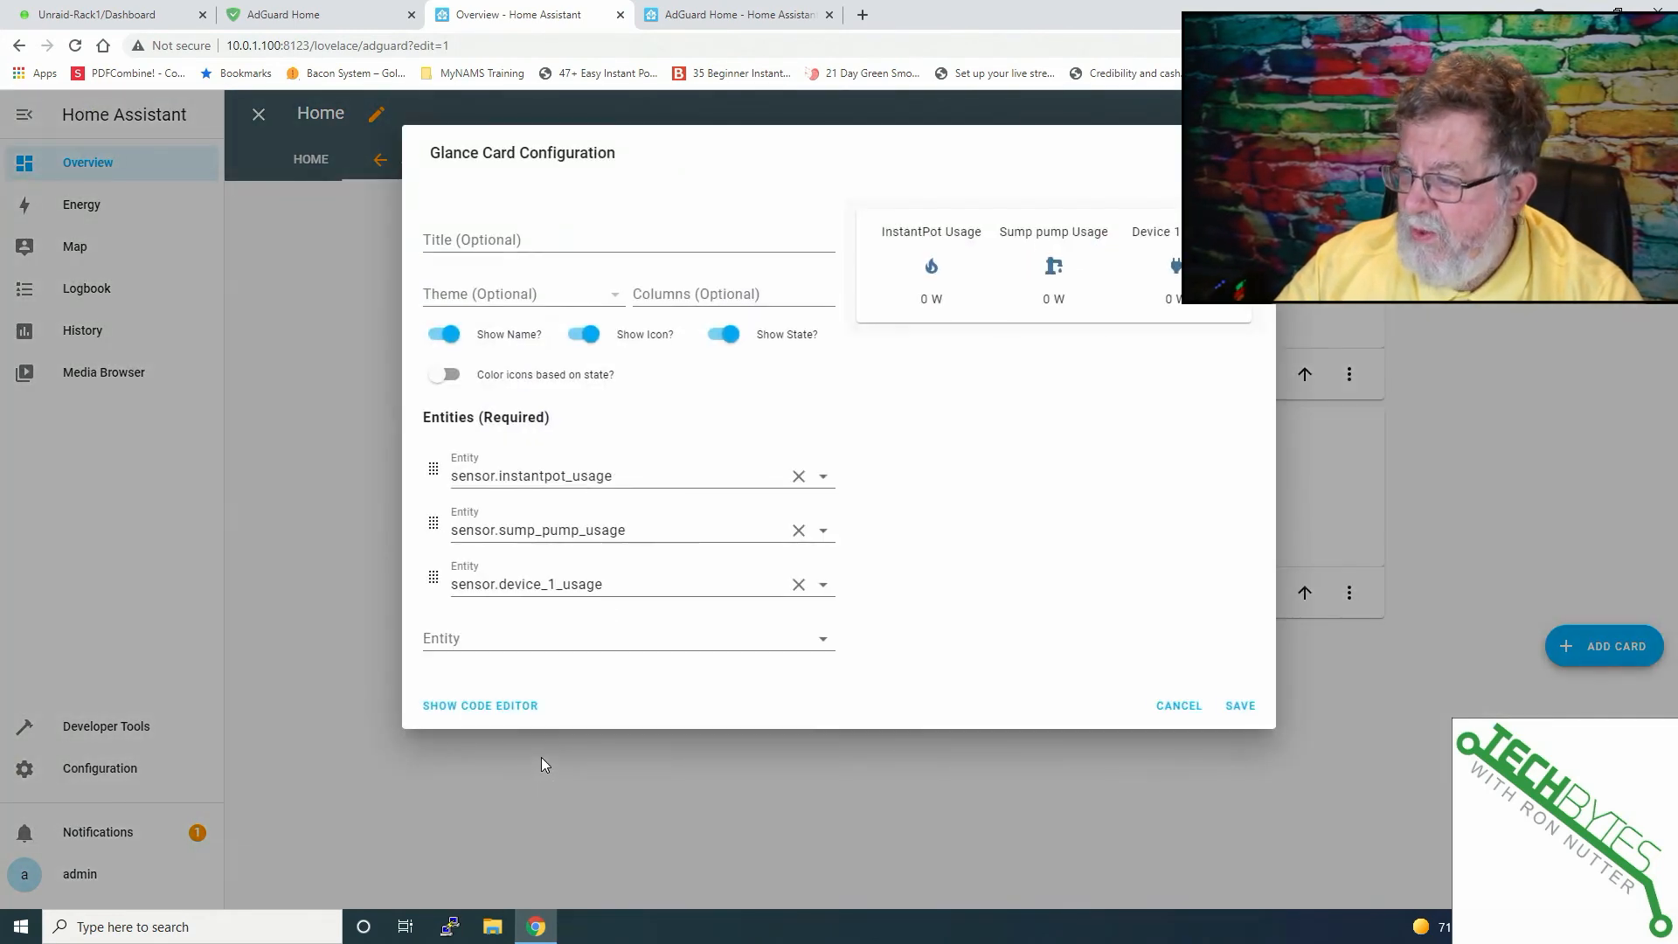
left_click(590, 472)
scroll(667, 611, "down", 7)
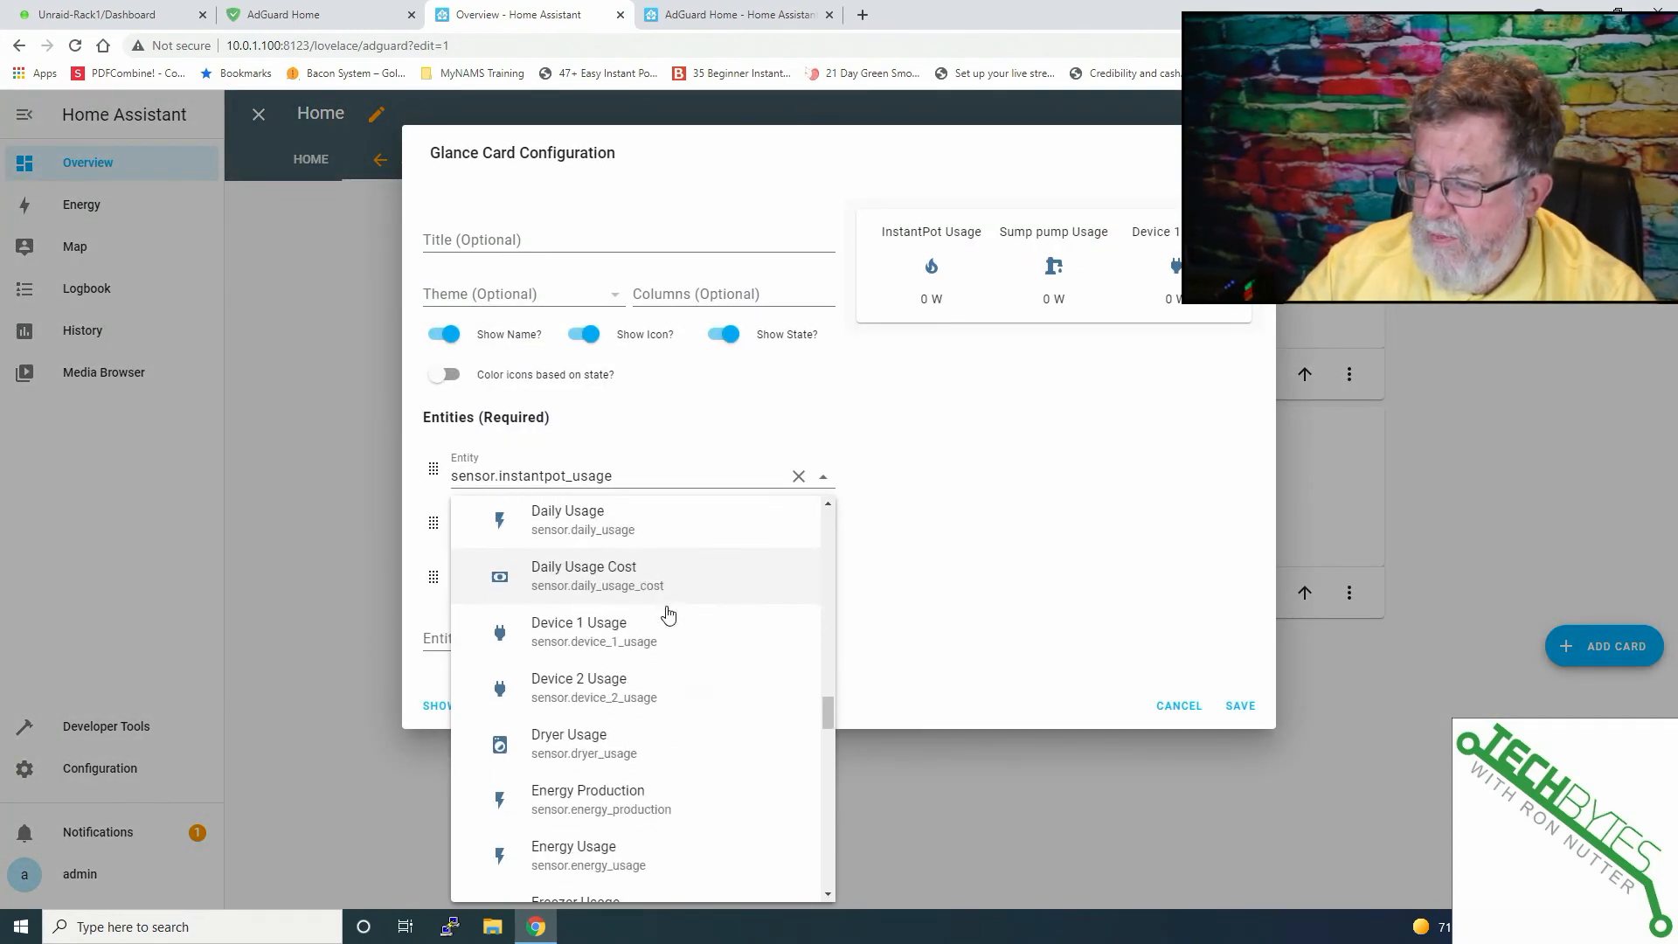
scroll(669, 614, "up", 4)
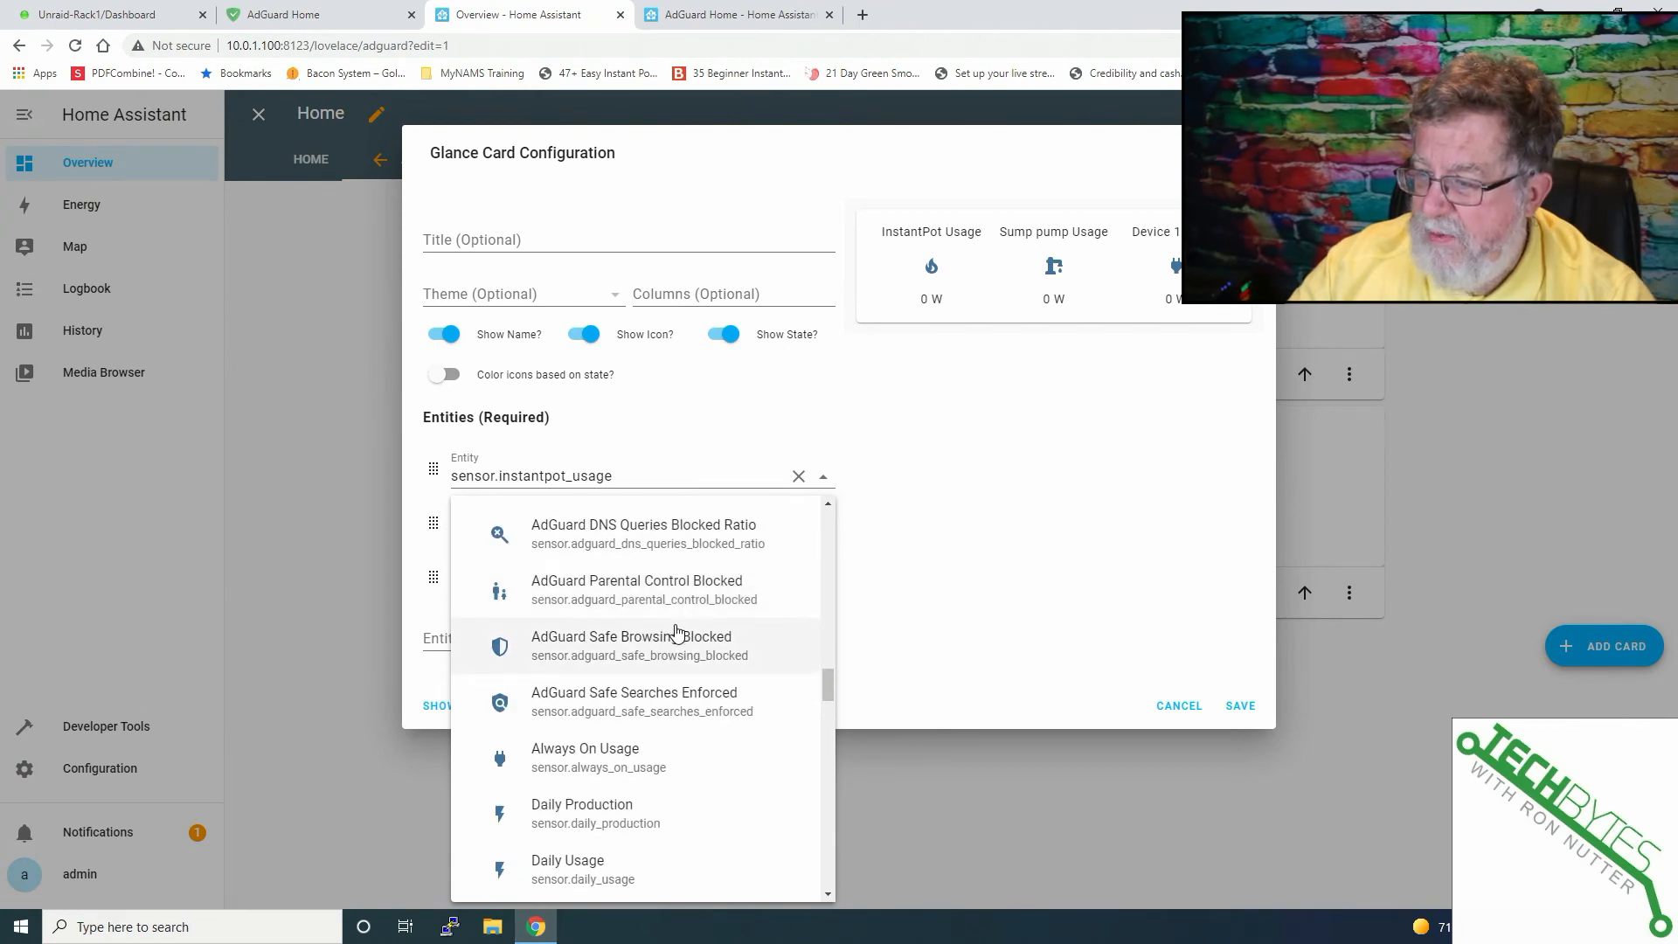
left_click(674, 643)
Step: Replace the Glance card's second entity with sensor.adguard_parental_control_blocked
left_click(782, 538)
scroll(739, 664, "down", 8)
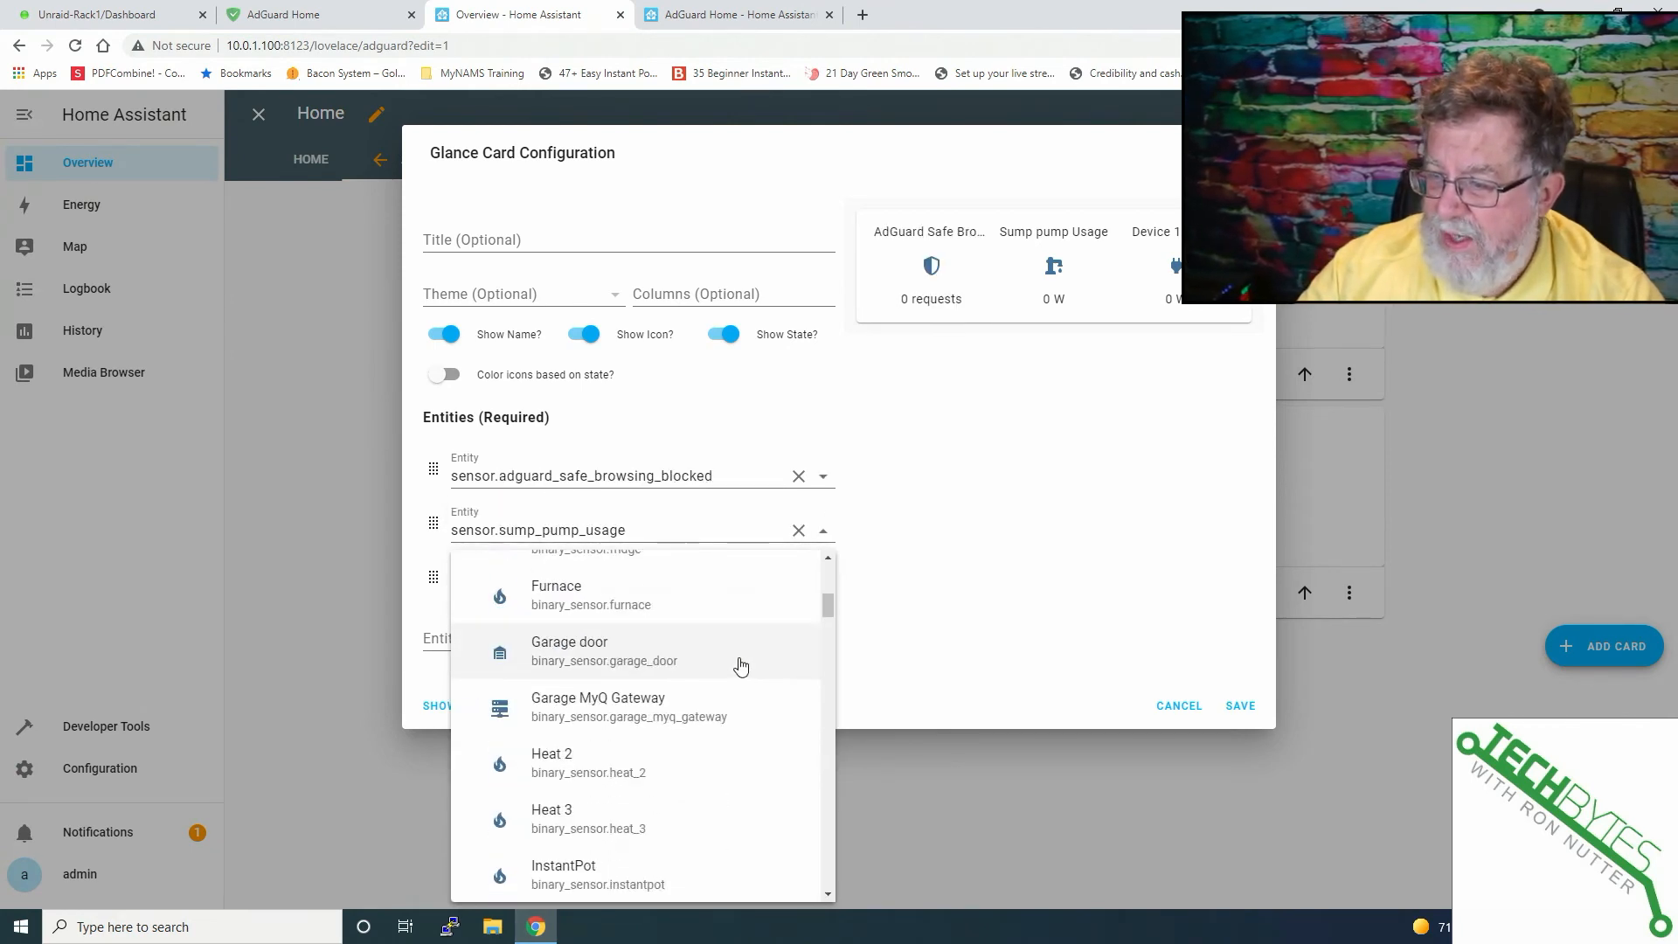
scroll(730, 661, "down", 4)
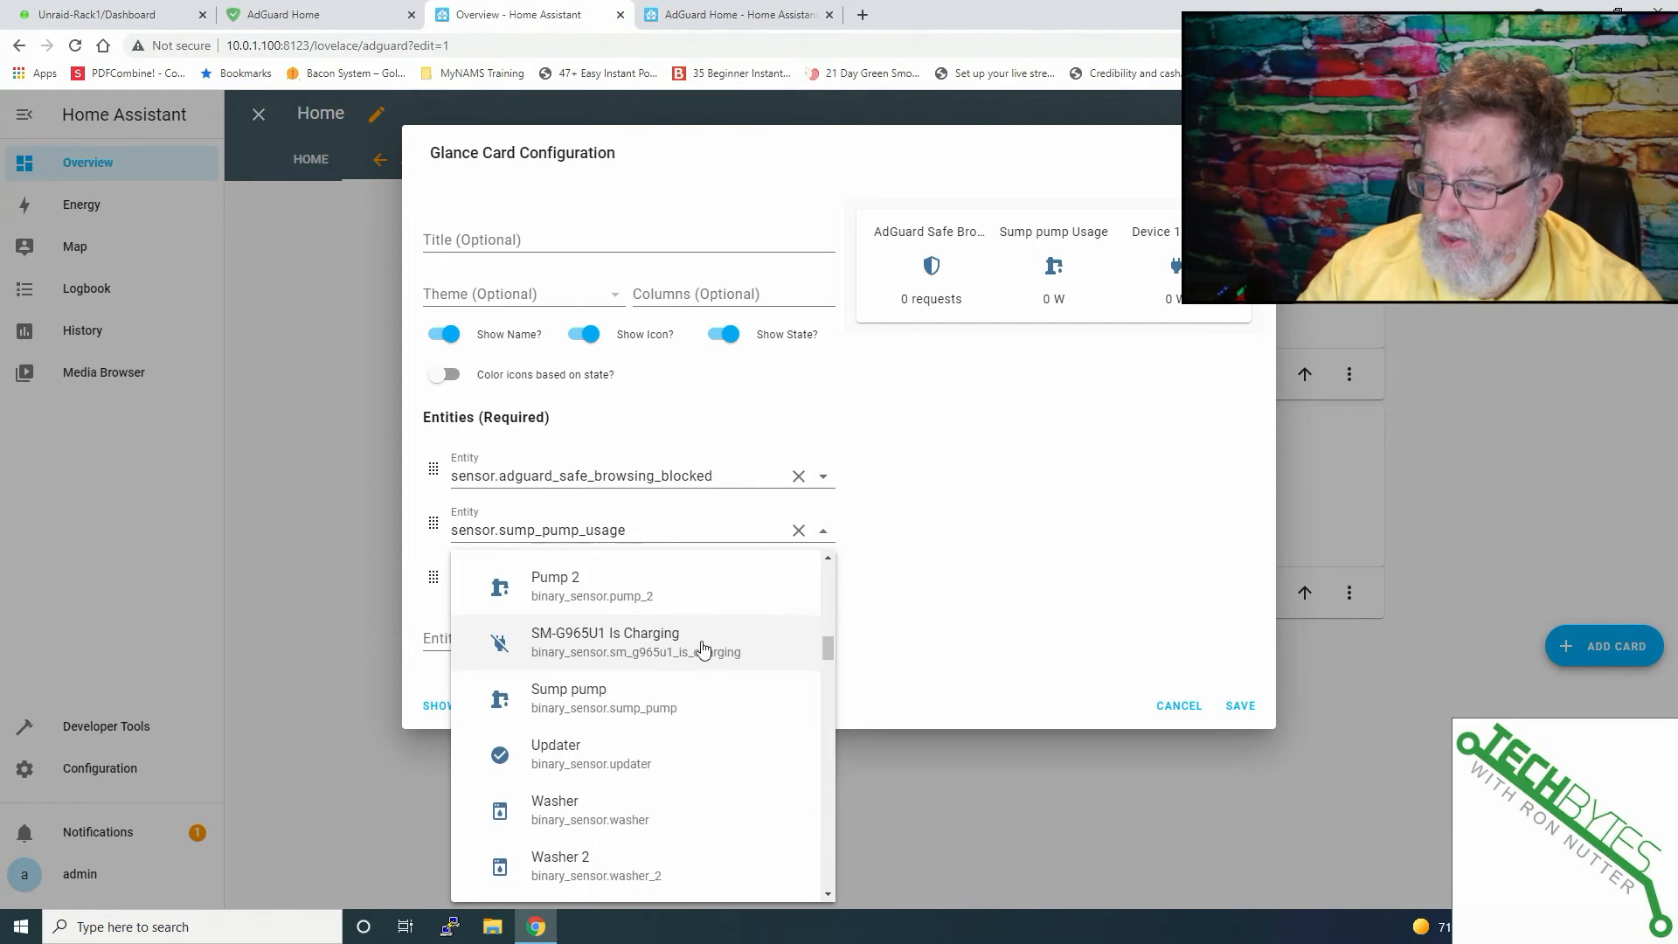
scroll(743, 662, "down", 2)
left_click(775, 655)
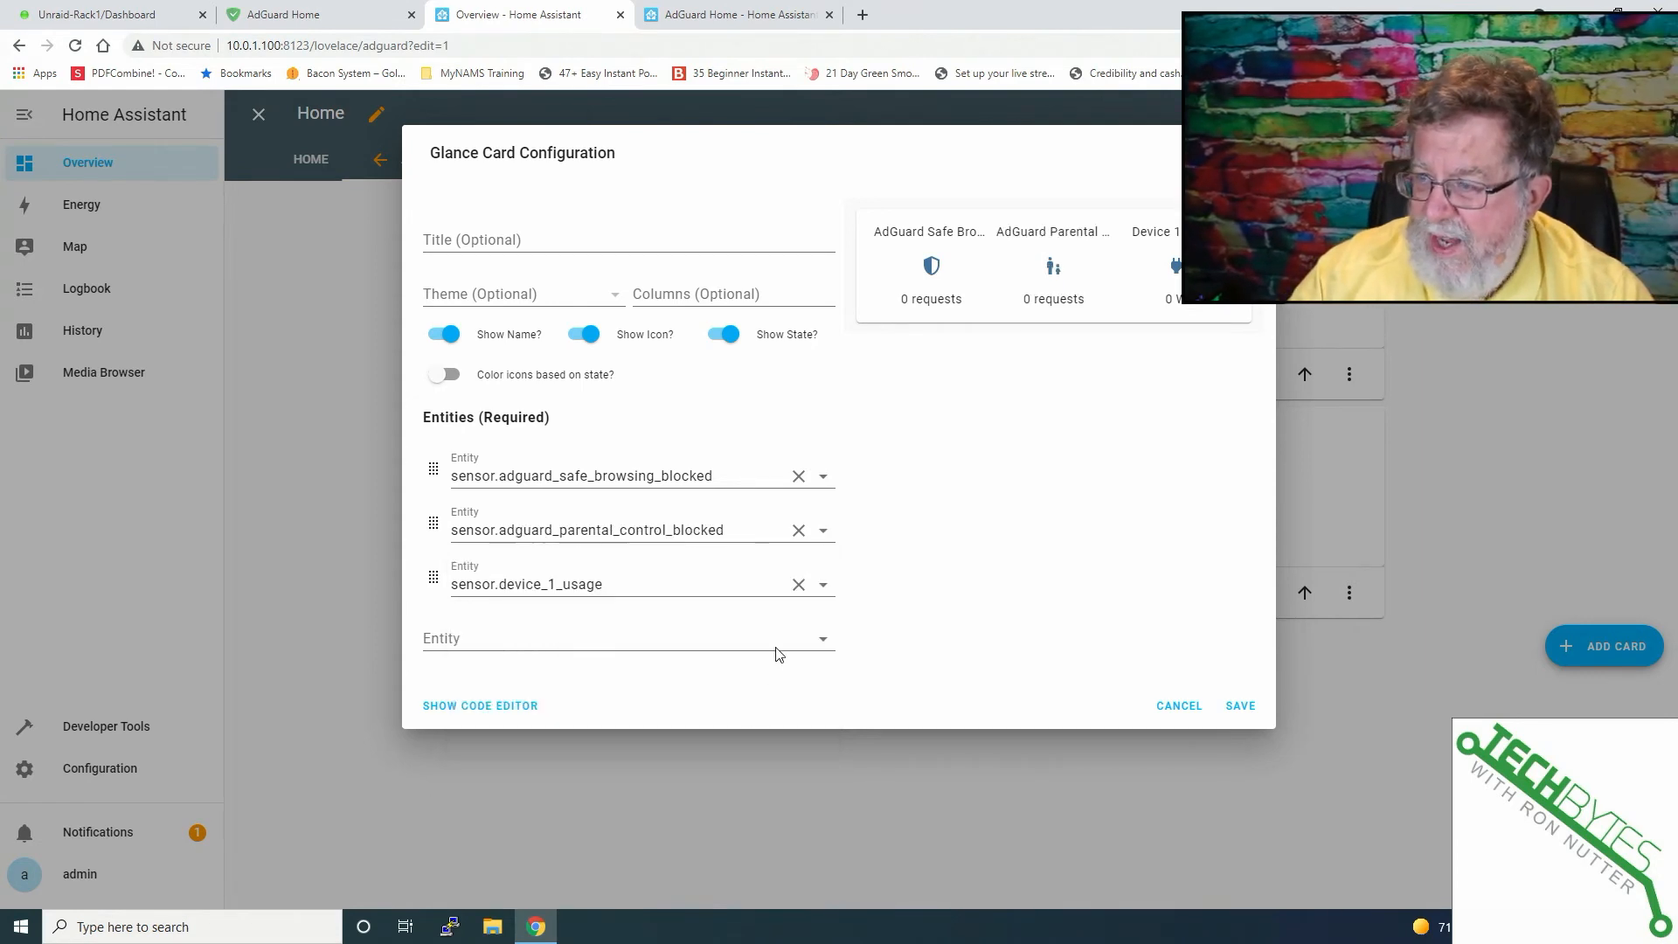
Step: Replace the Glance card's third entity with sensor.adguard_safe_searches_enforced and save the card
left_click(826, 587)
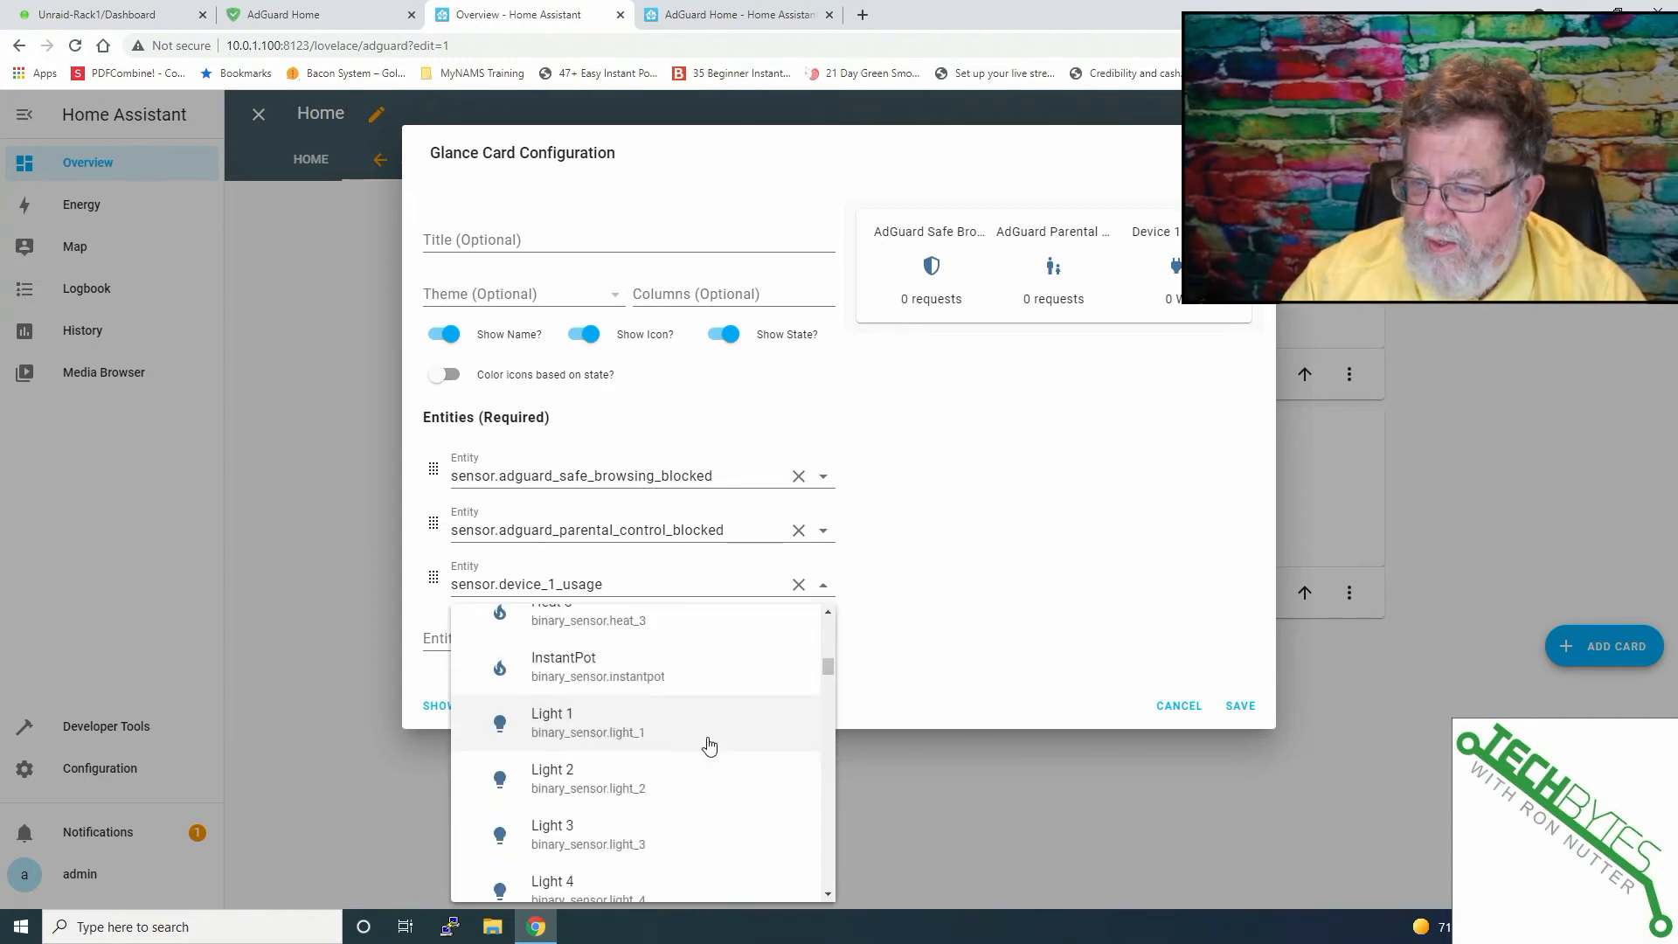
scroll(706, 742, "down", 3)
scroll(706, 741, "down", 5)
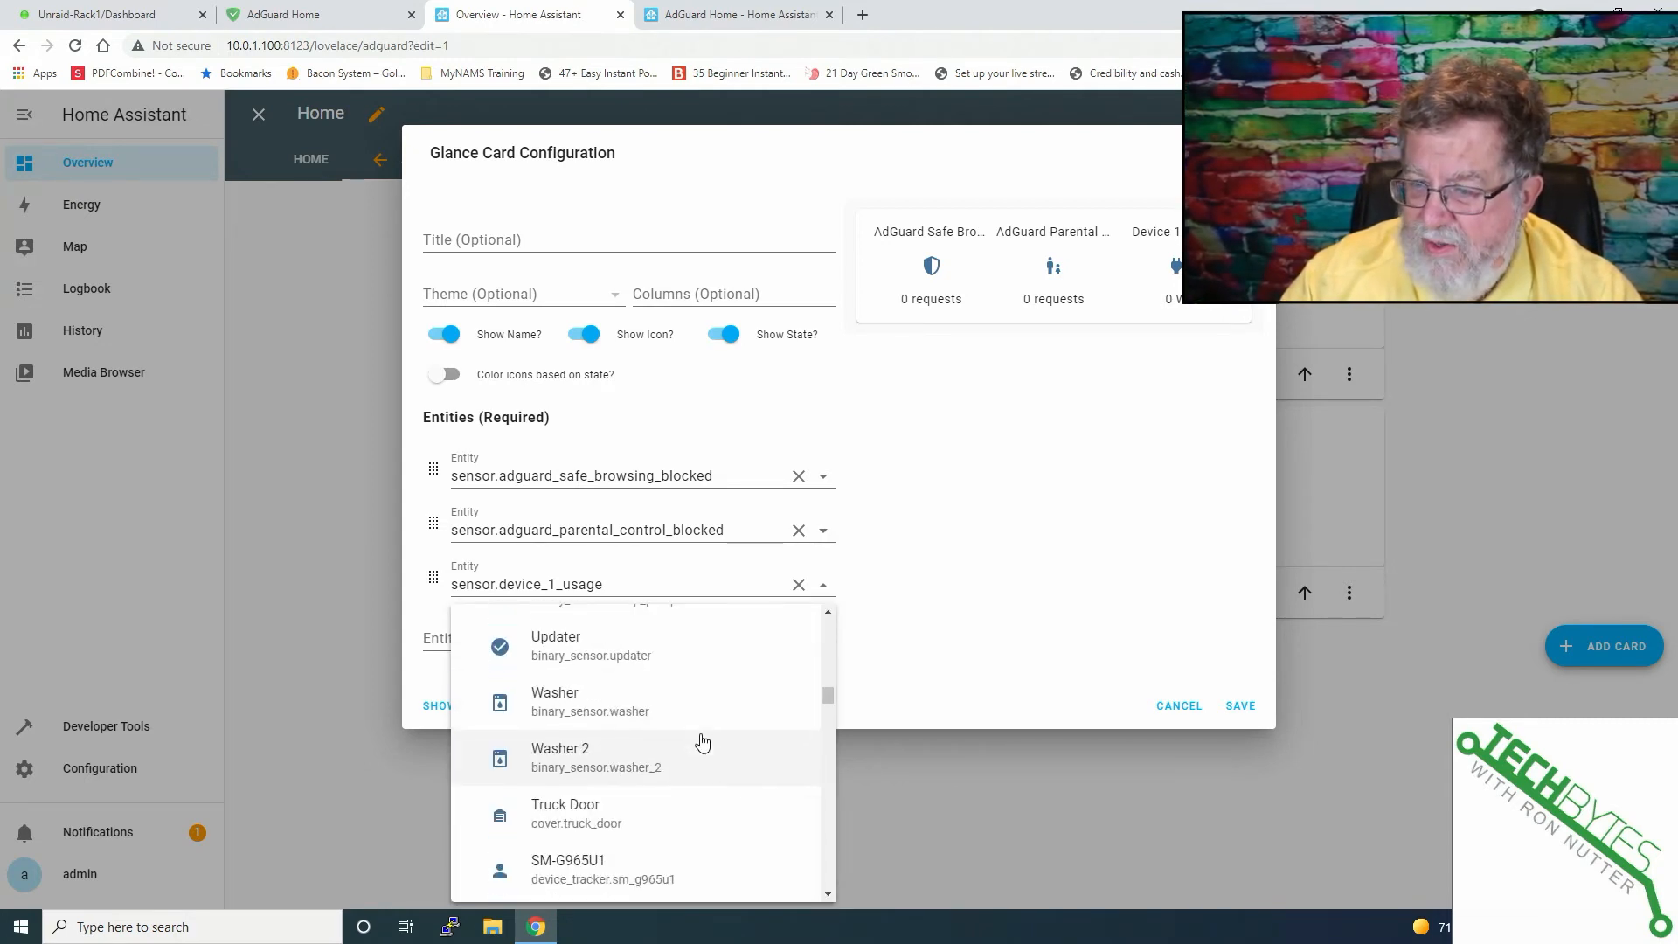
scroll(699, 741, "down", 2)
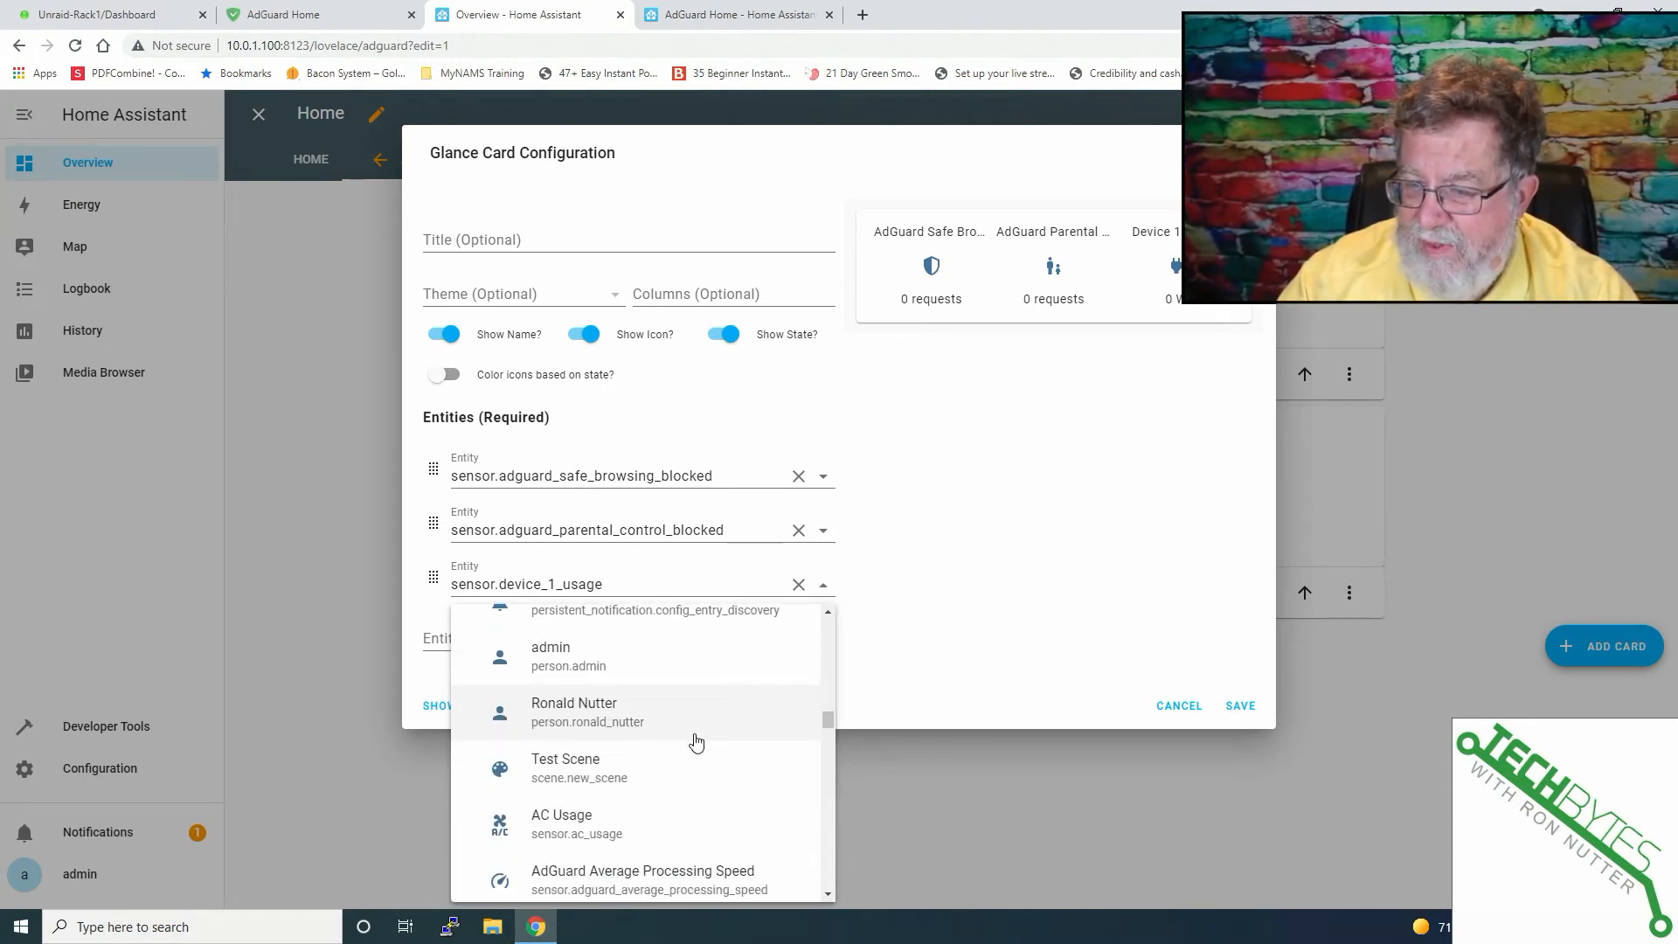
scroll(695, 741, "up", 6)
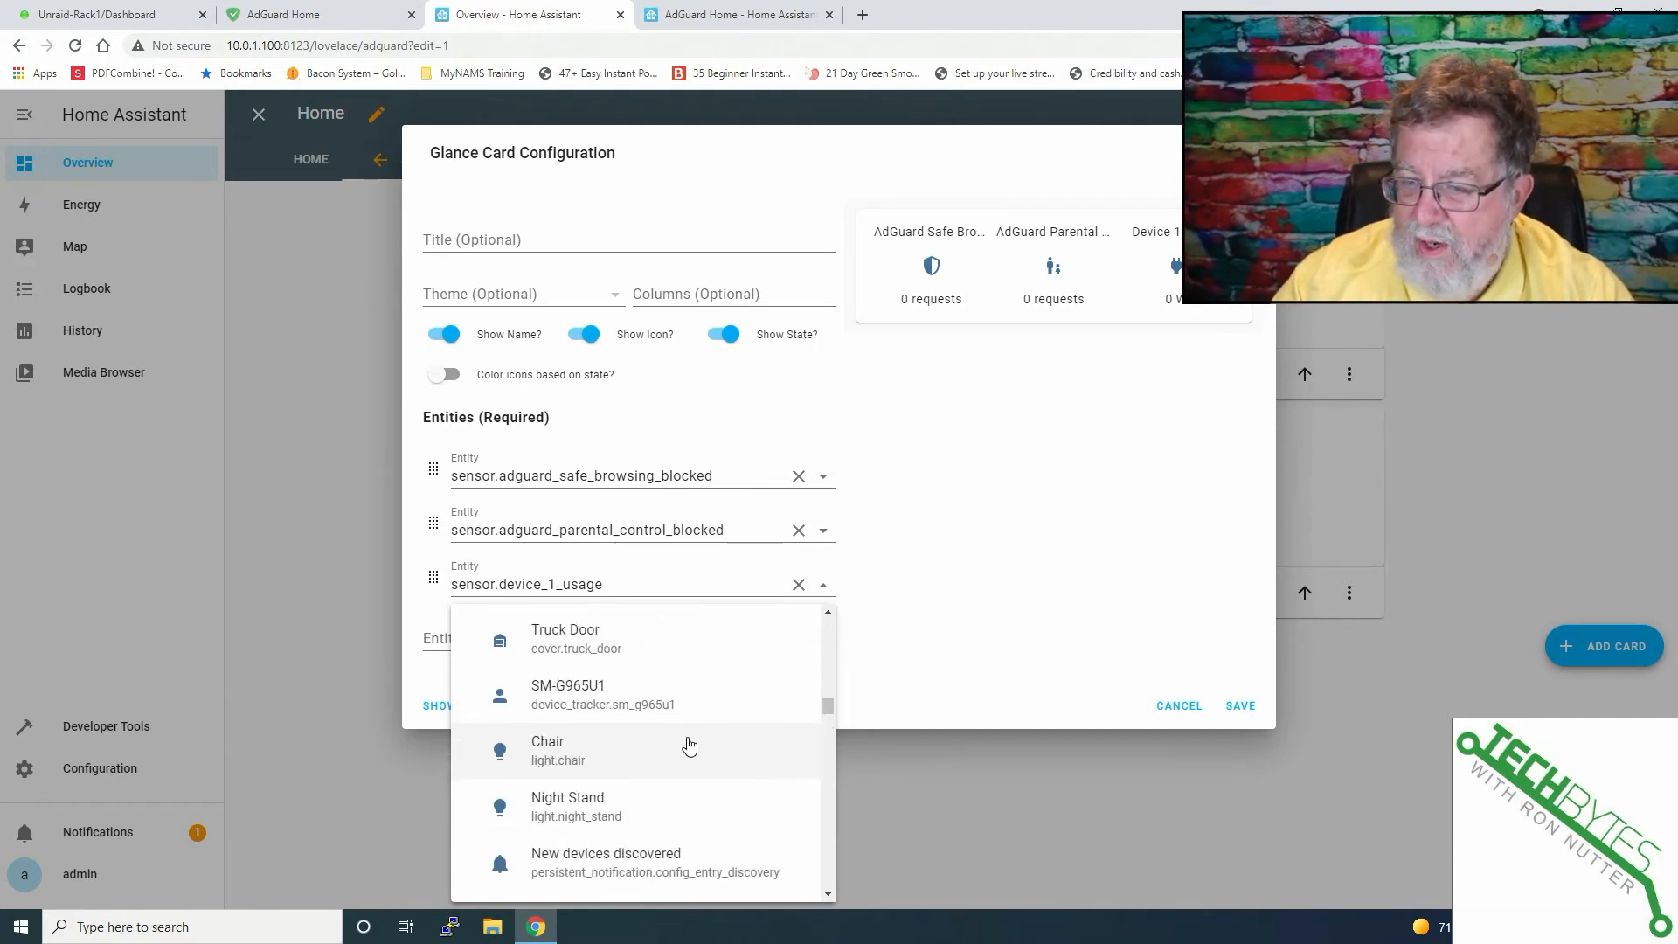
scroll(688, 745, "down", 2)
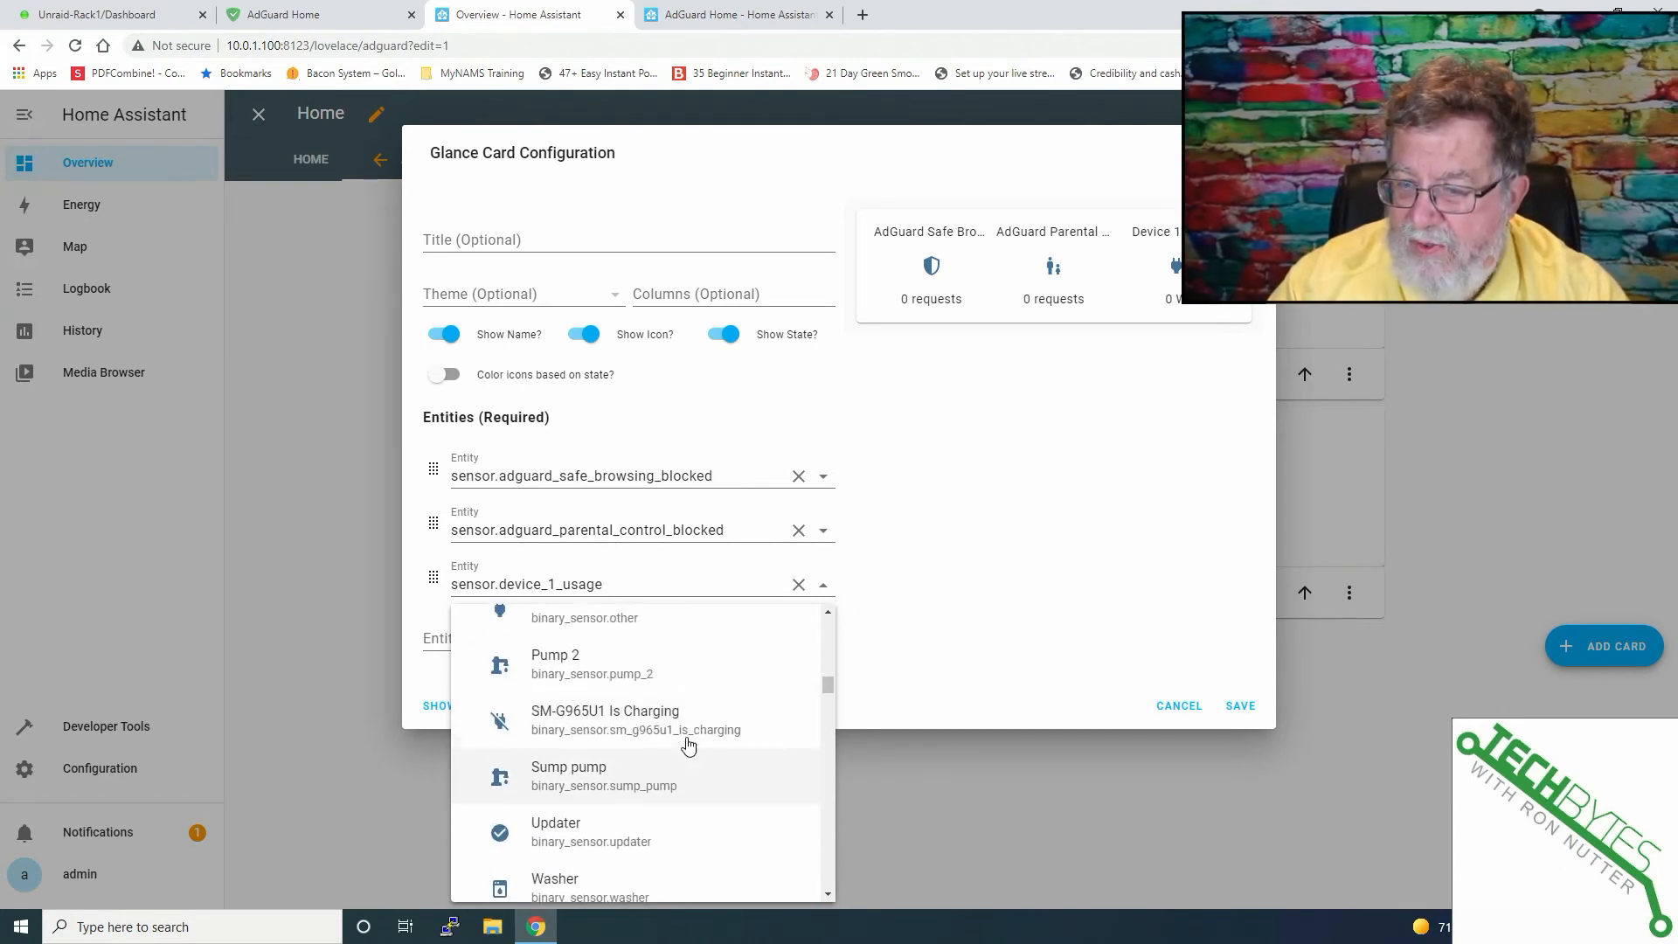
scroll(688, 744, "up", 4)
scroll(686, 746, "down", 5)
scroll(686, 746, "down", 8)
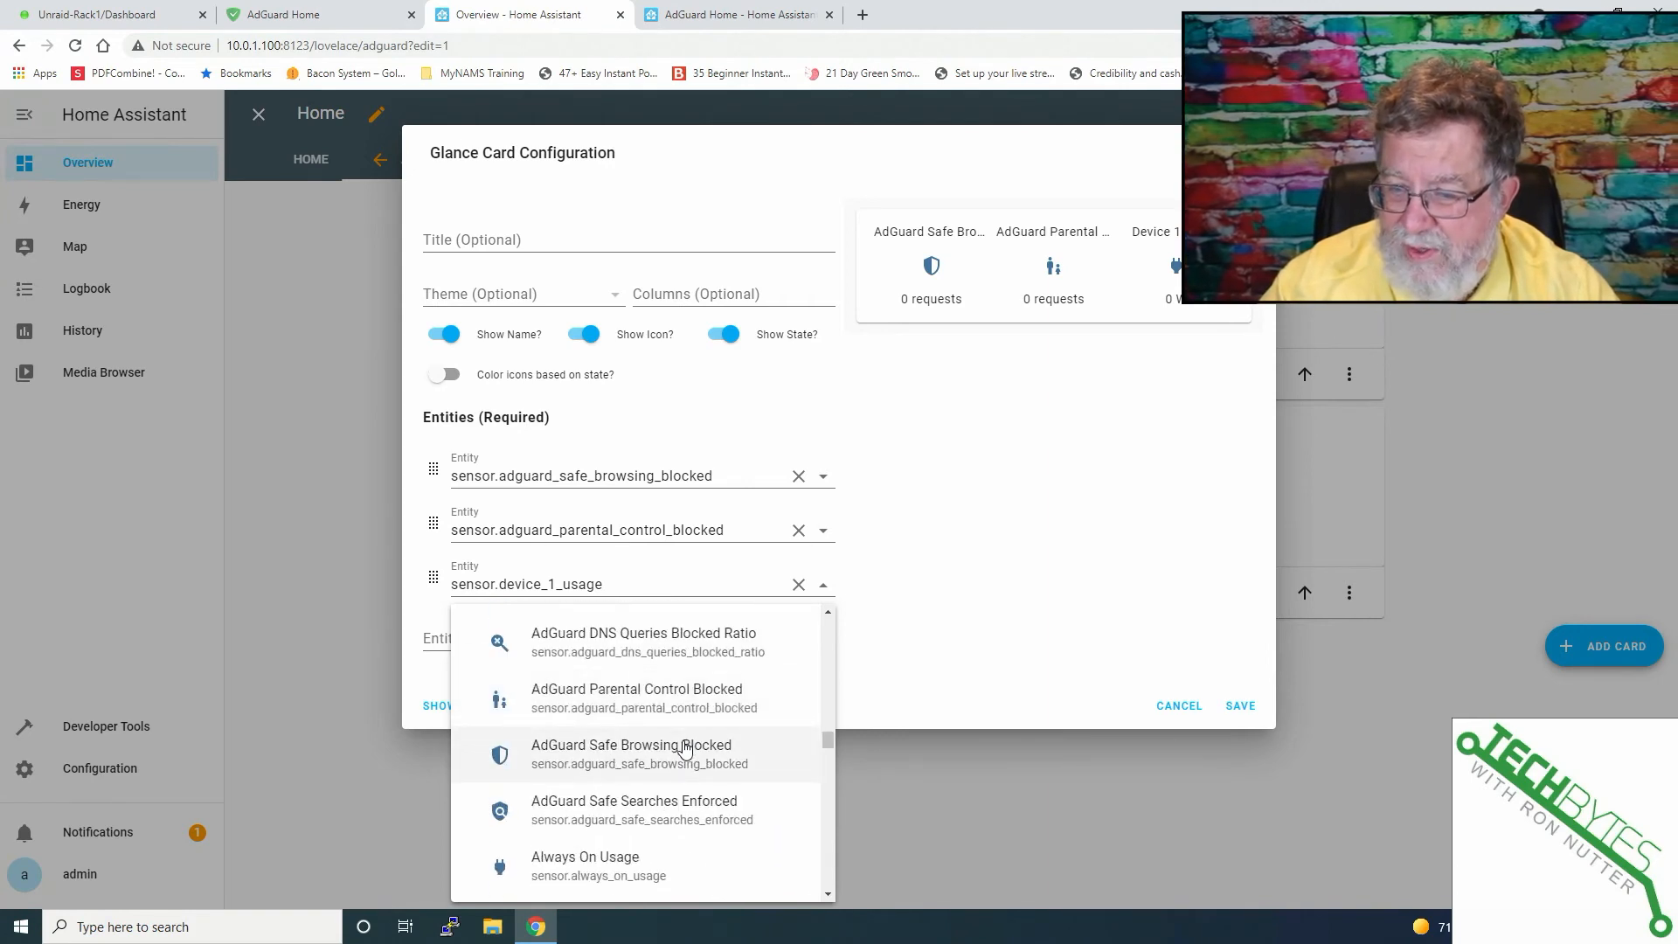
left_click(733, 806)
left_click(1240, 706)
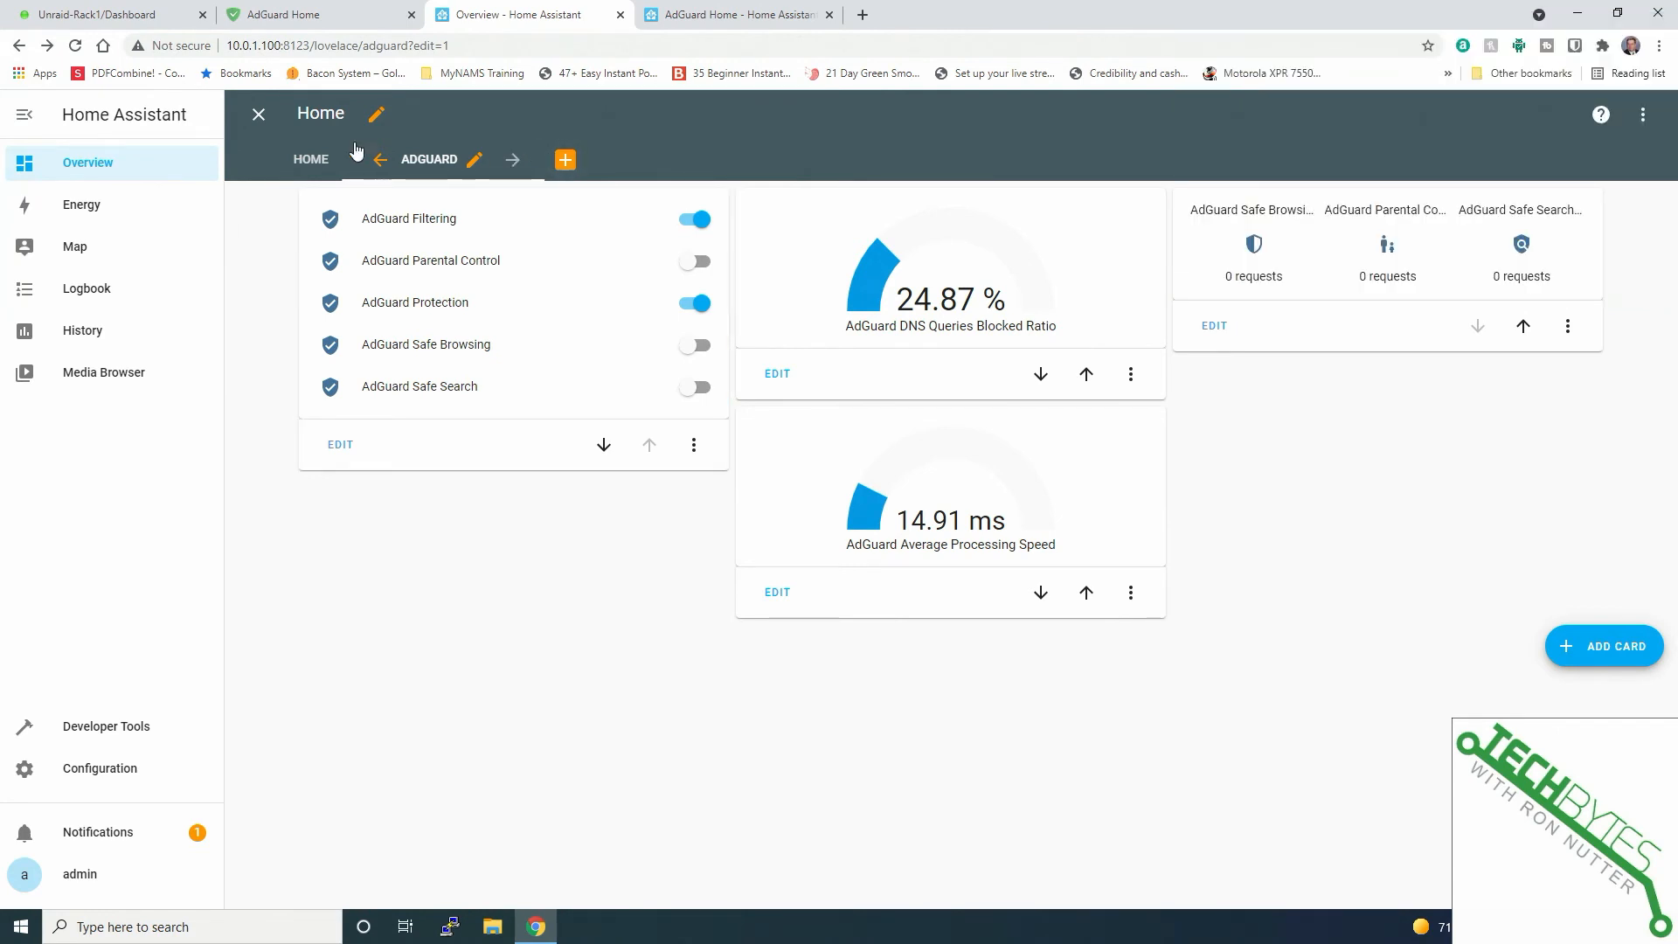
Step: Finish editing the dashboard and compare the cards on the Home view with those on the AdGuard view
left_click(259, 114)
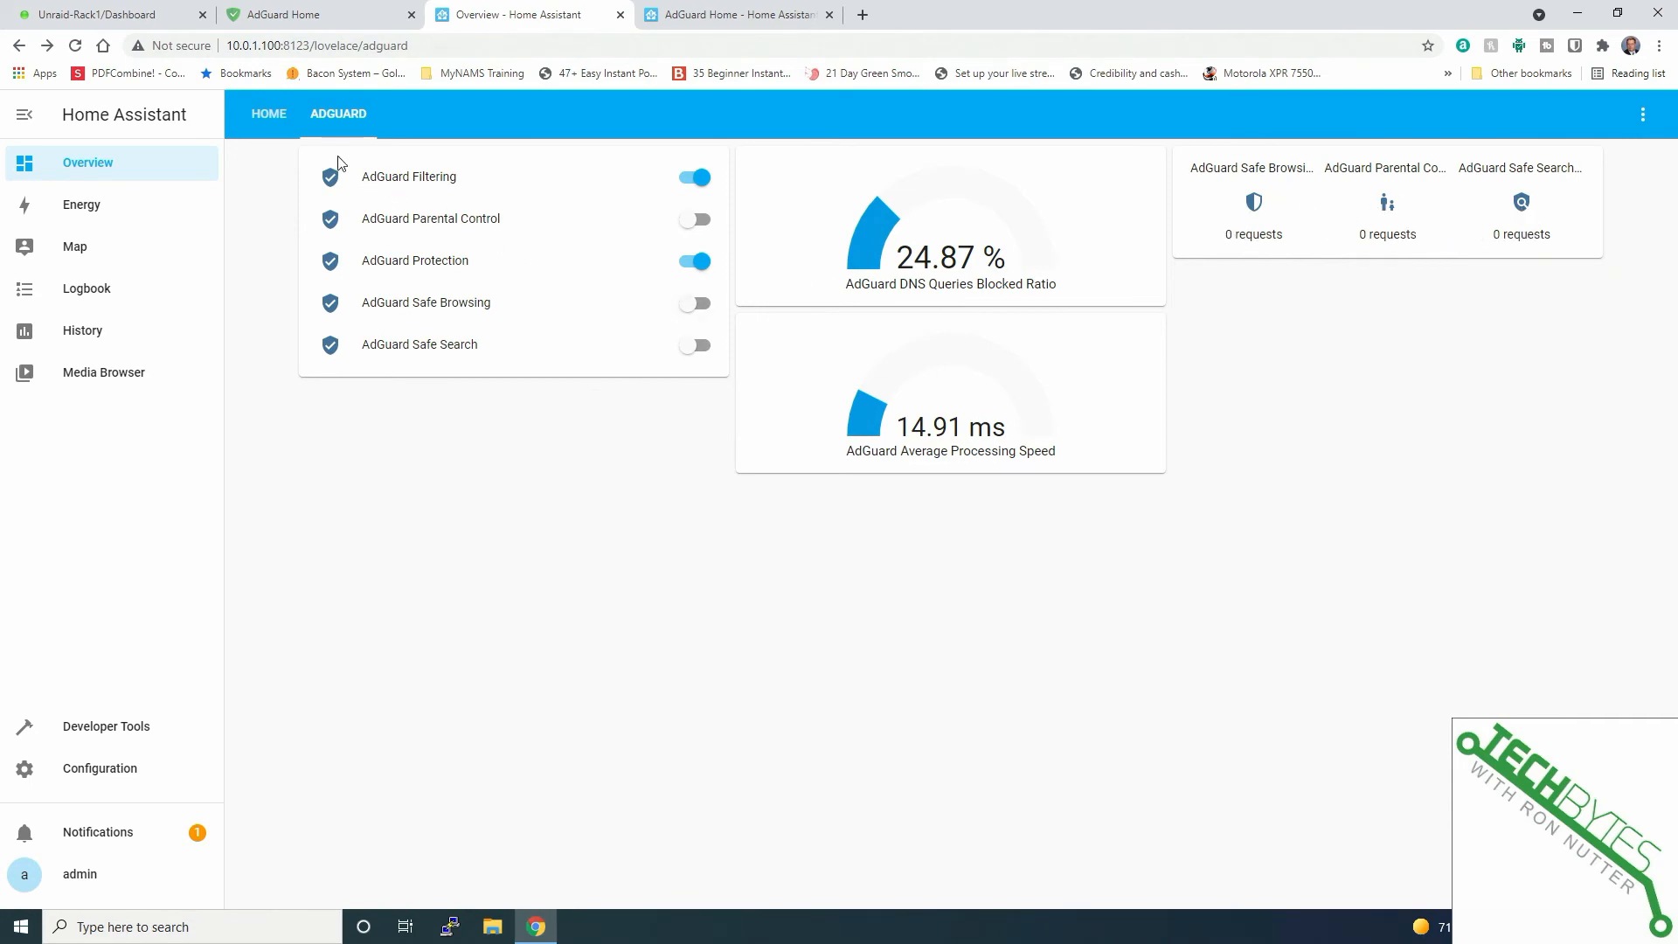
left_click(263, 118)
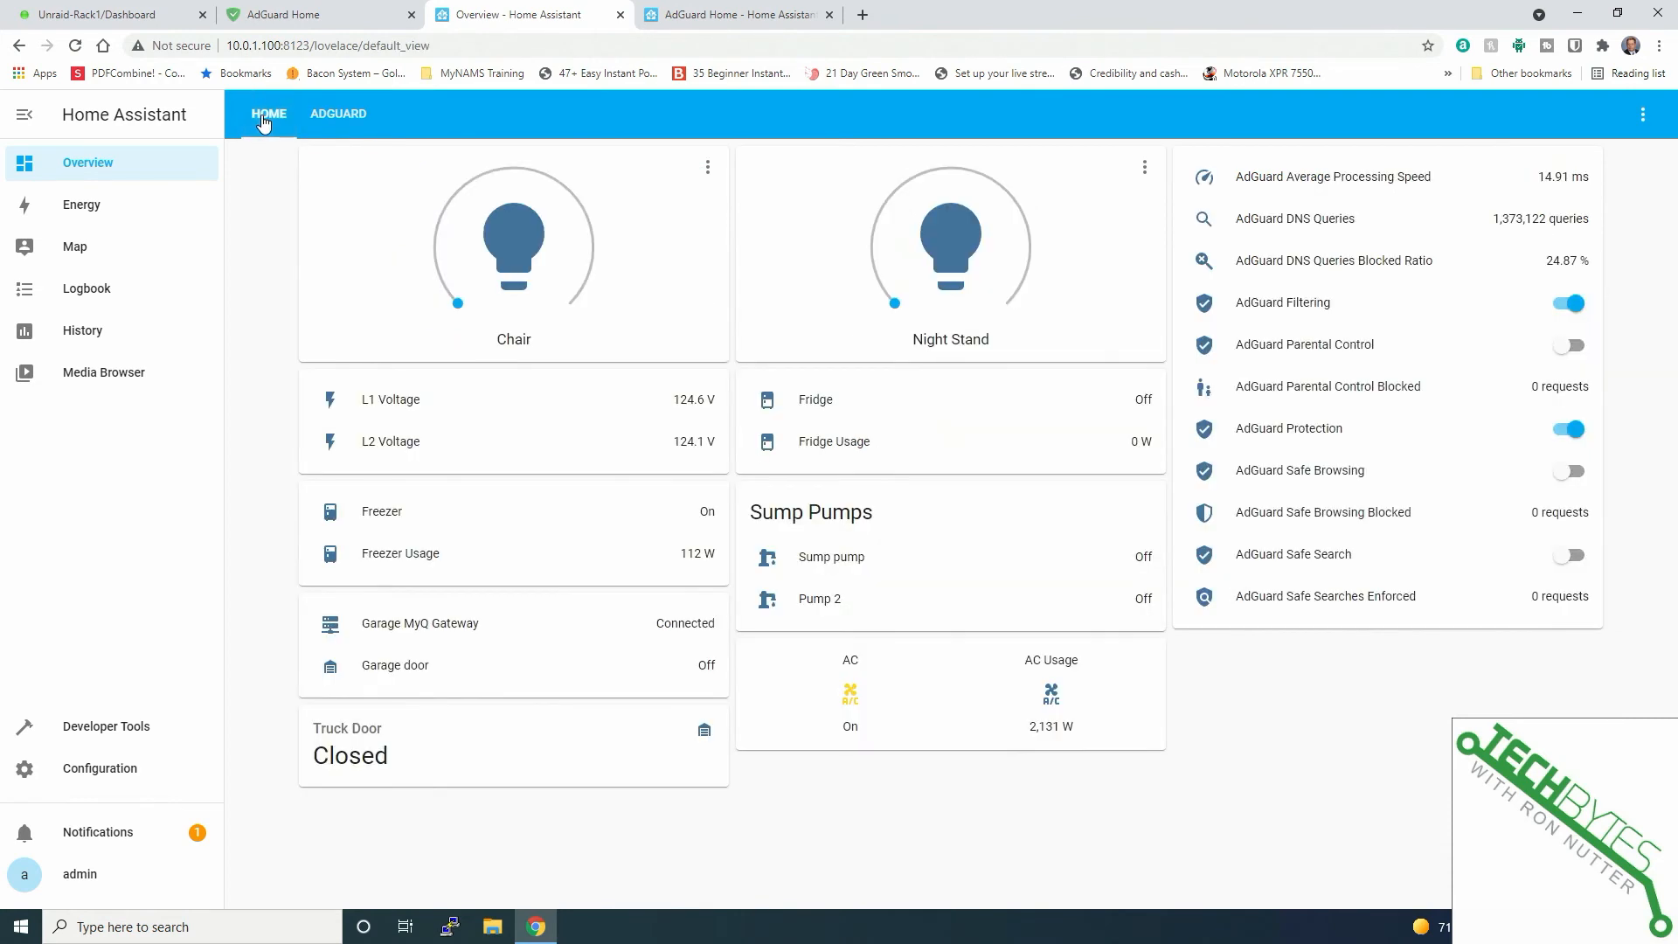
left_click(347, 112)
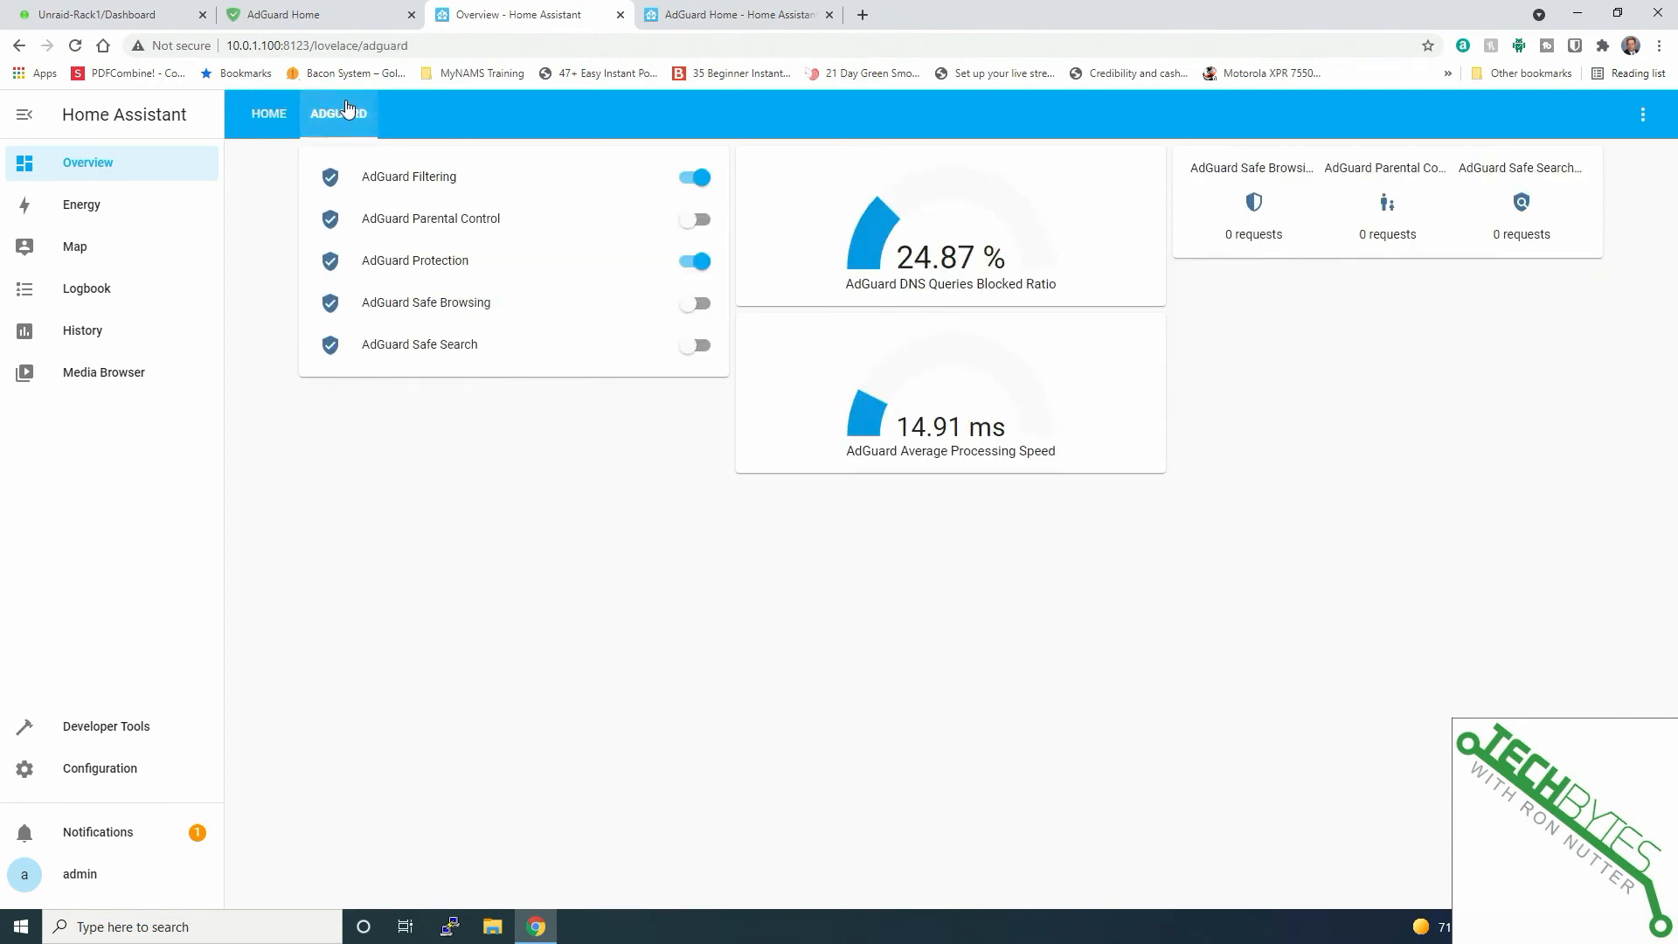
left_click(262, 115)
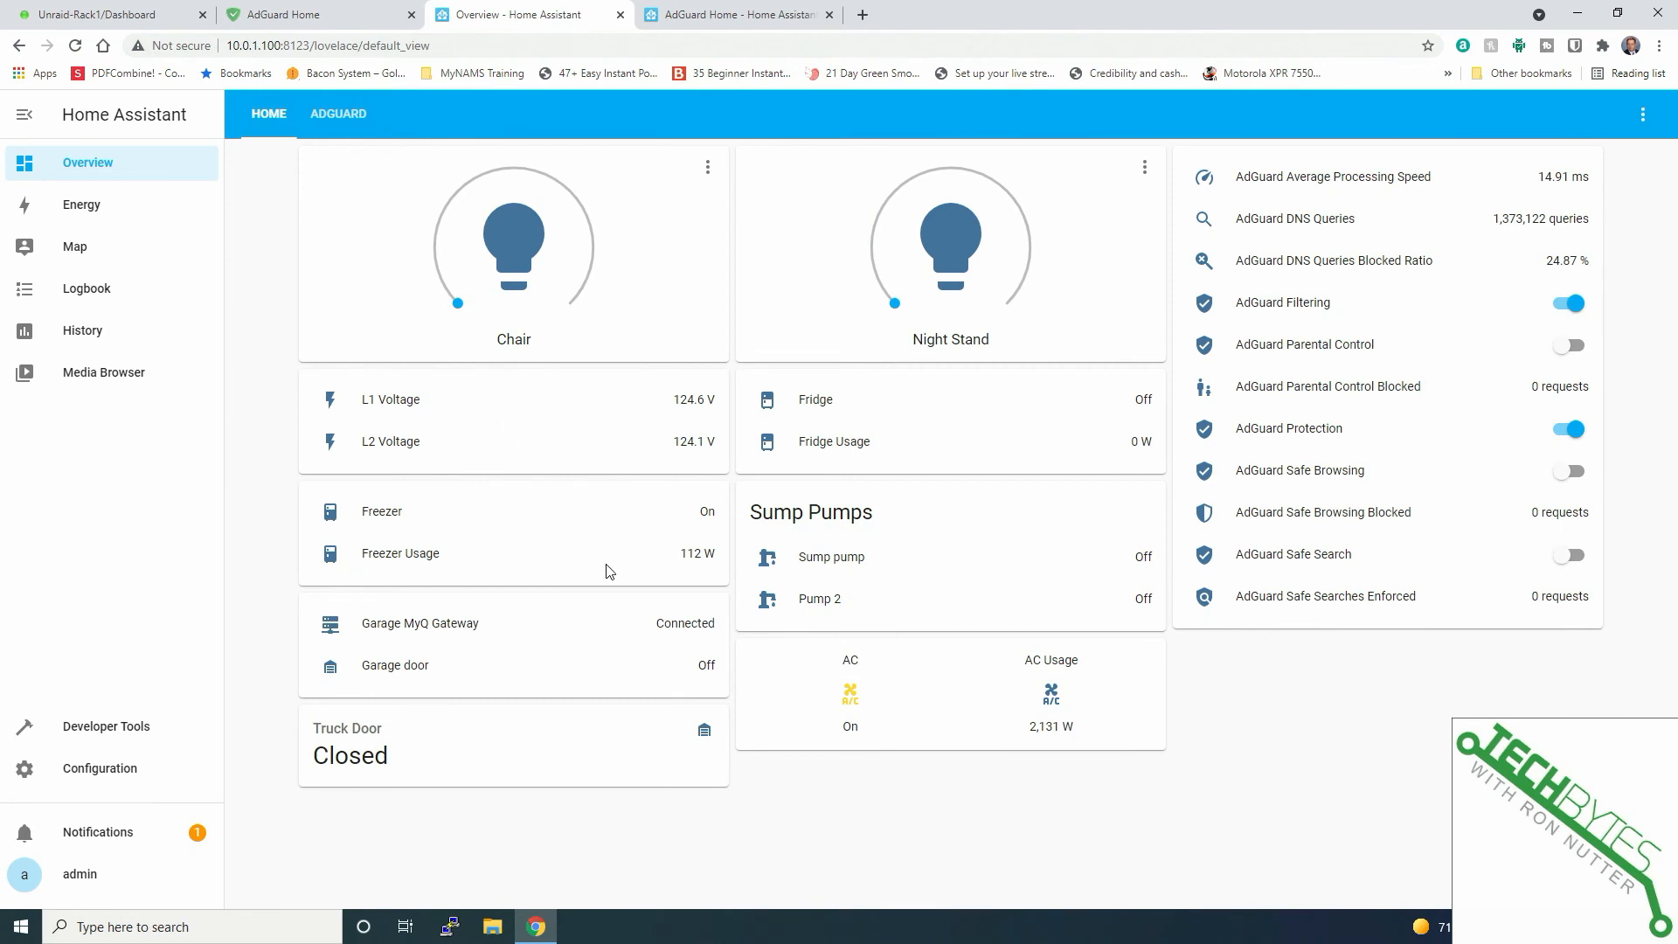
left_click(350, 113)
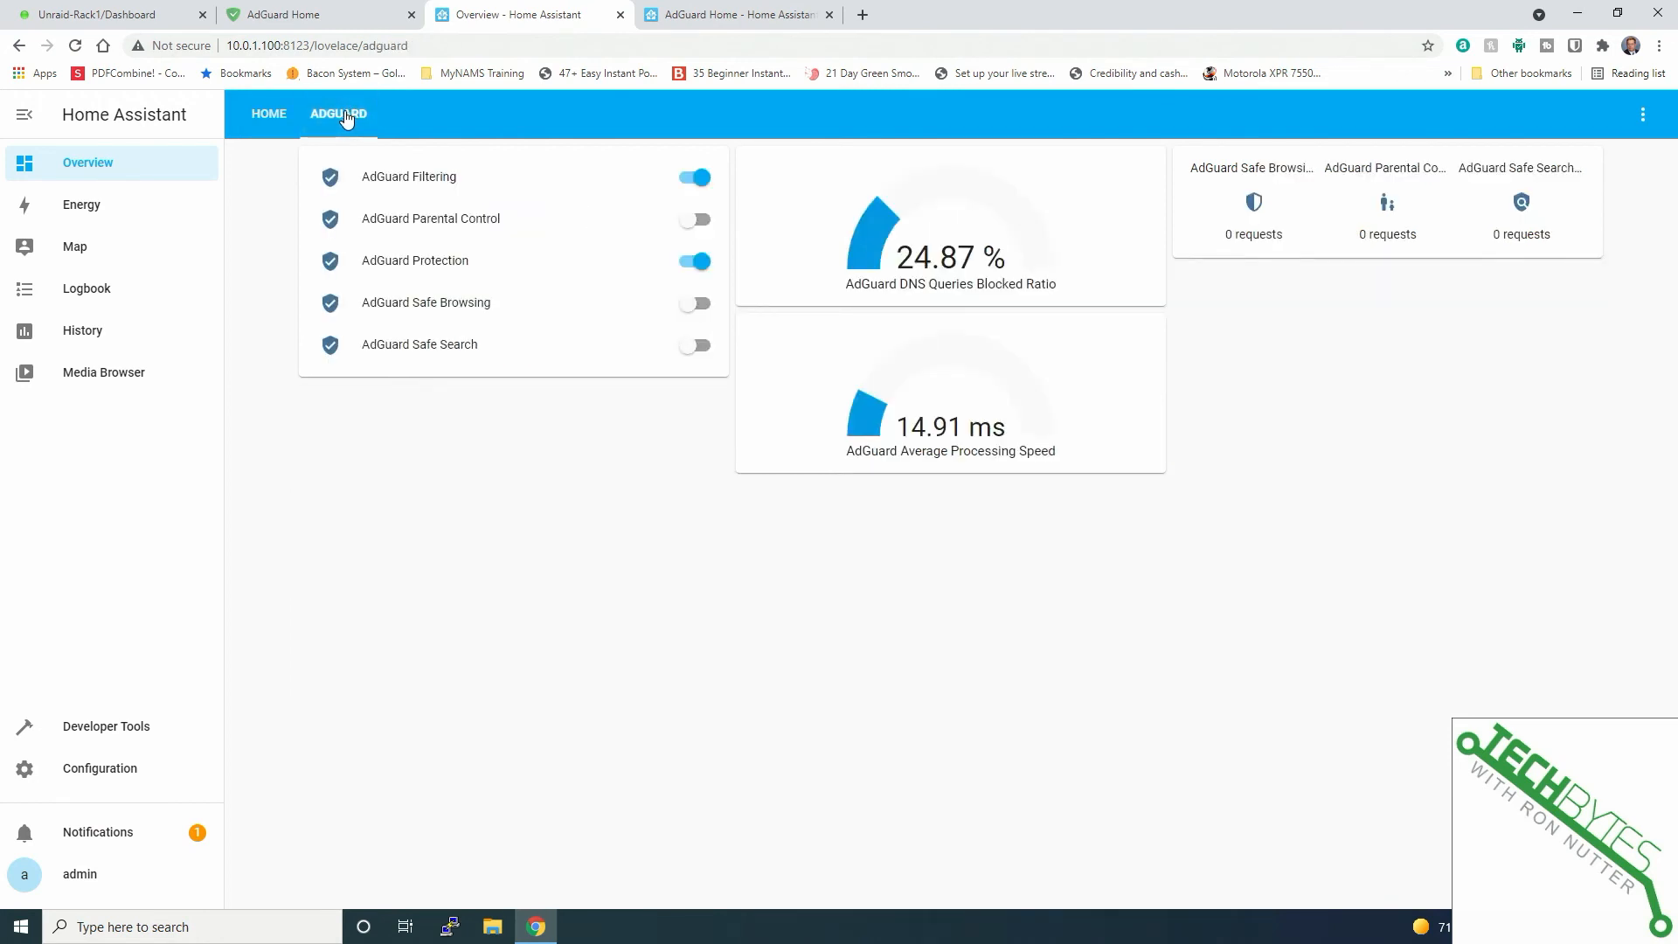
Step: Edit the dashboard and move the large AdGuard entities card from the Home view to the AdGuard view
left_click(258, 116)
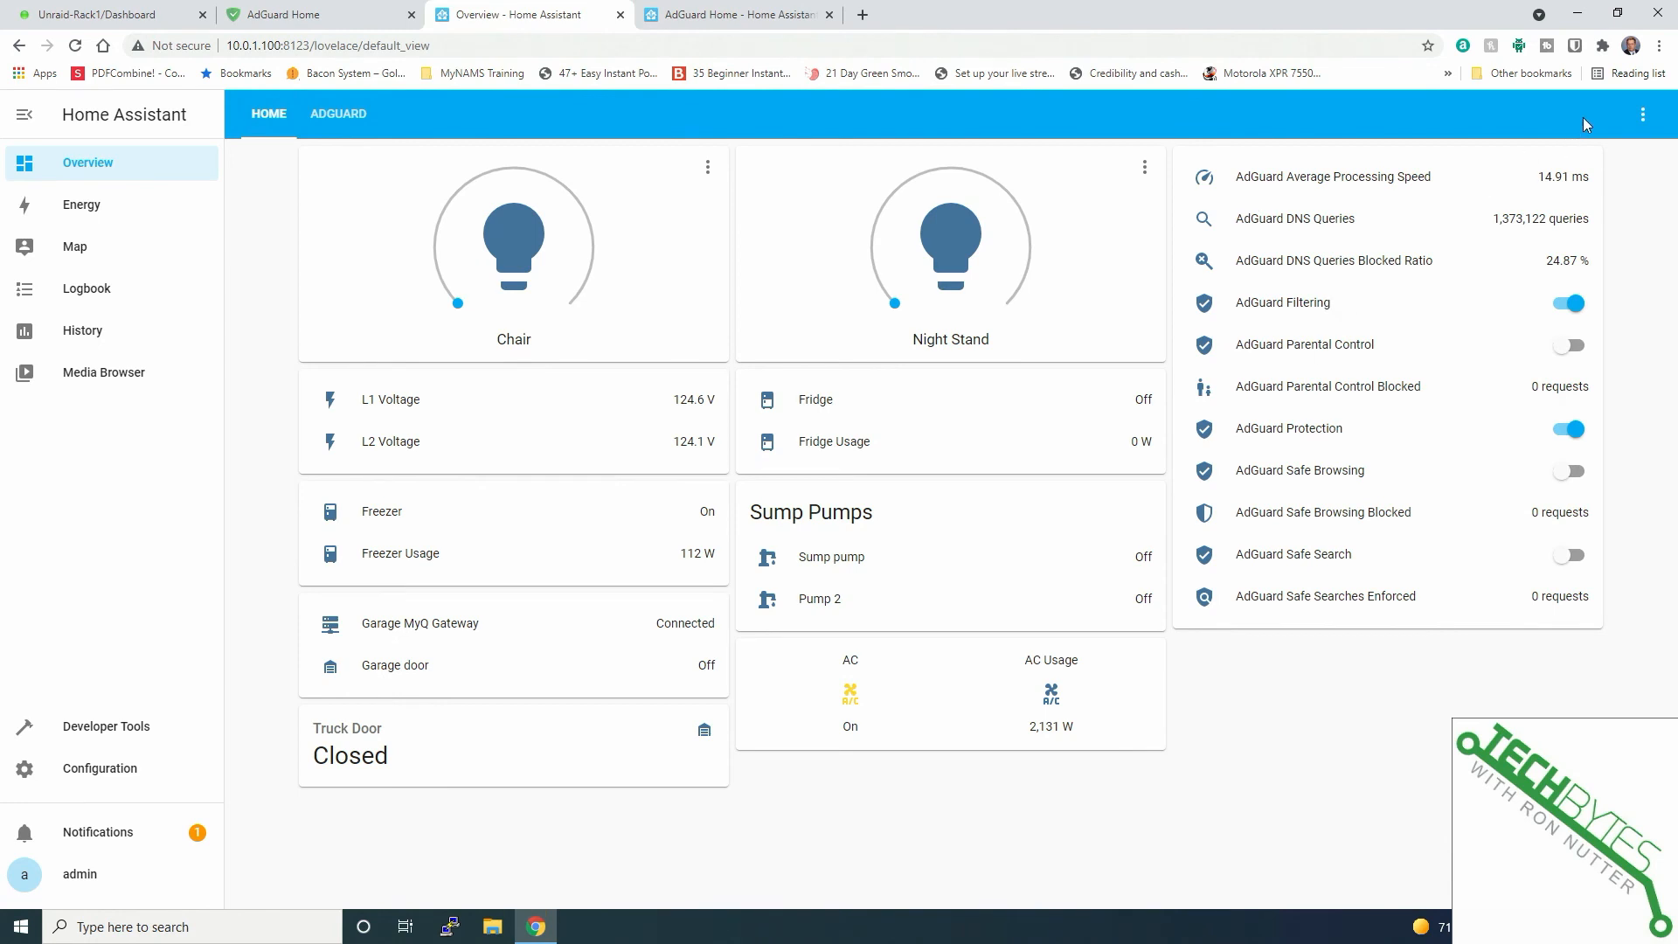
left_click(1644, 118)
left_click(1611, 154)
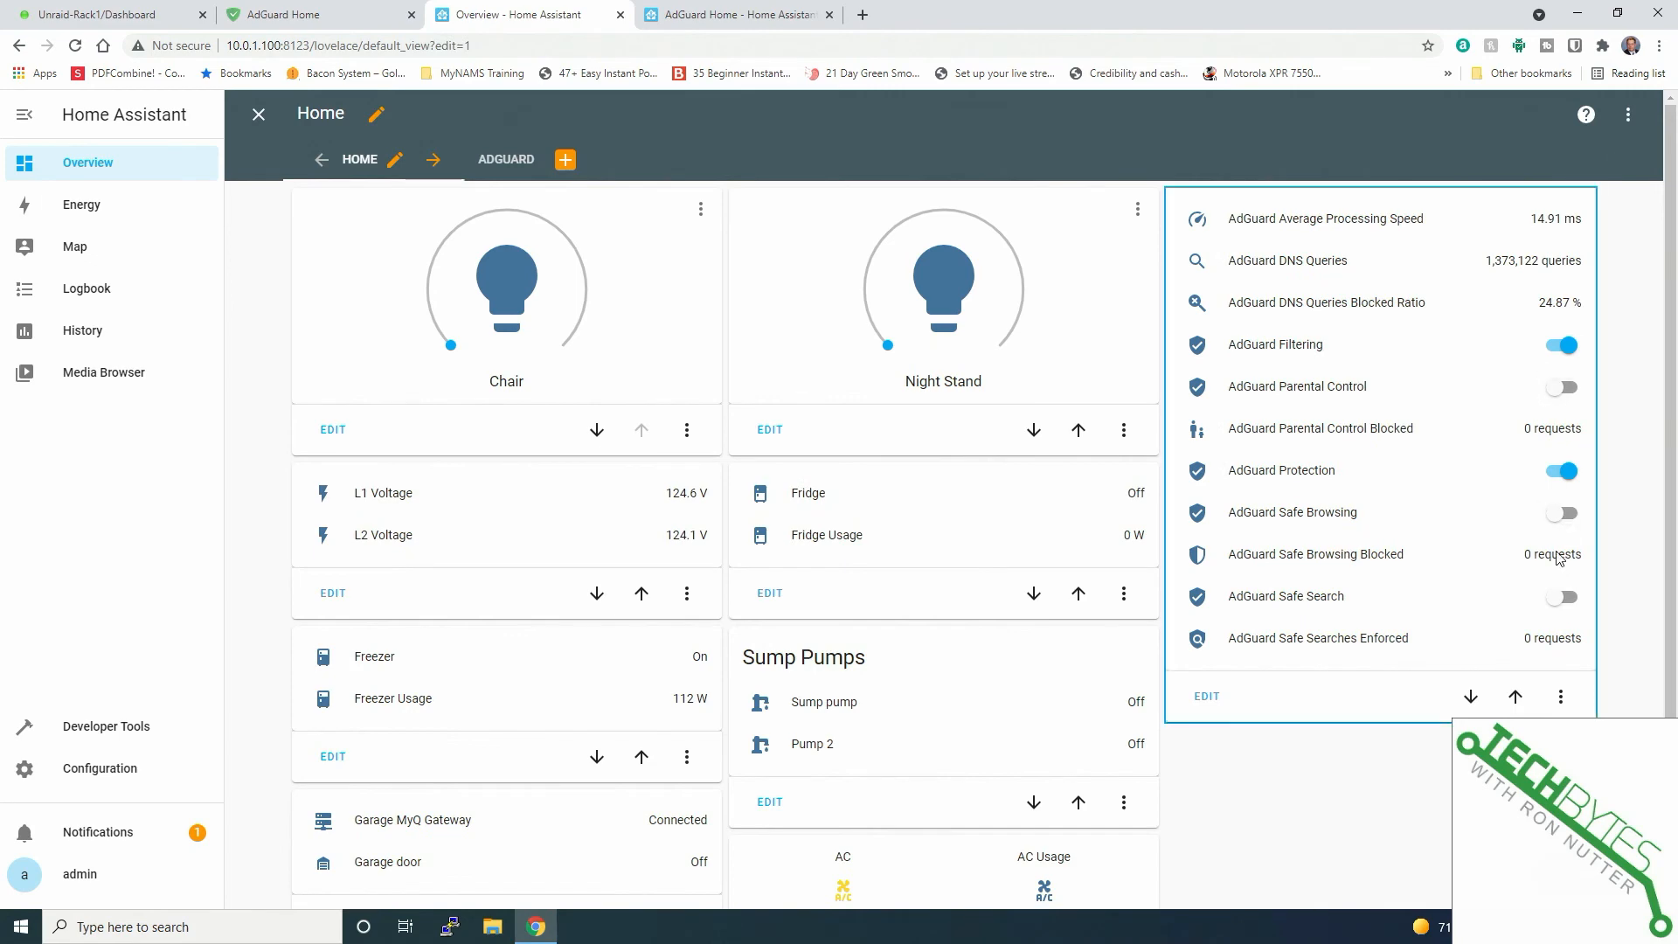
left_click(1561, 697)
left_click(1538, 743)
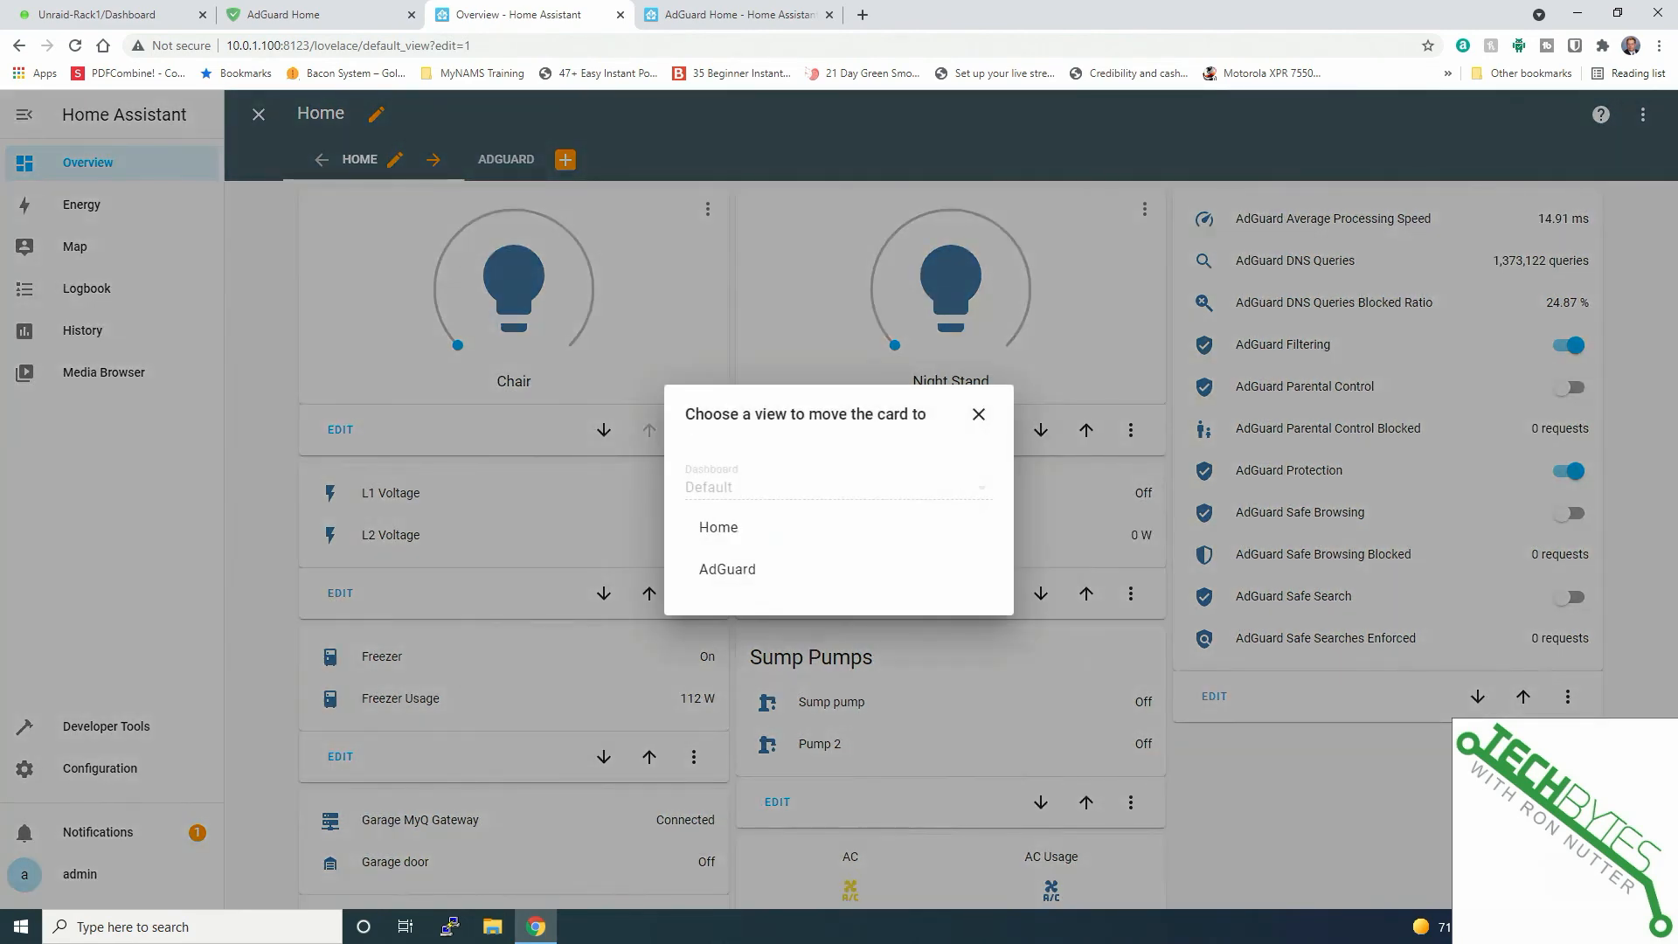
left_click(747, 572)
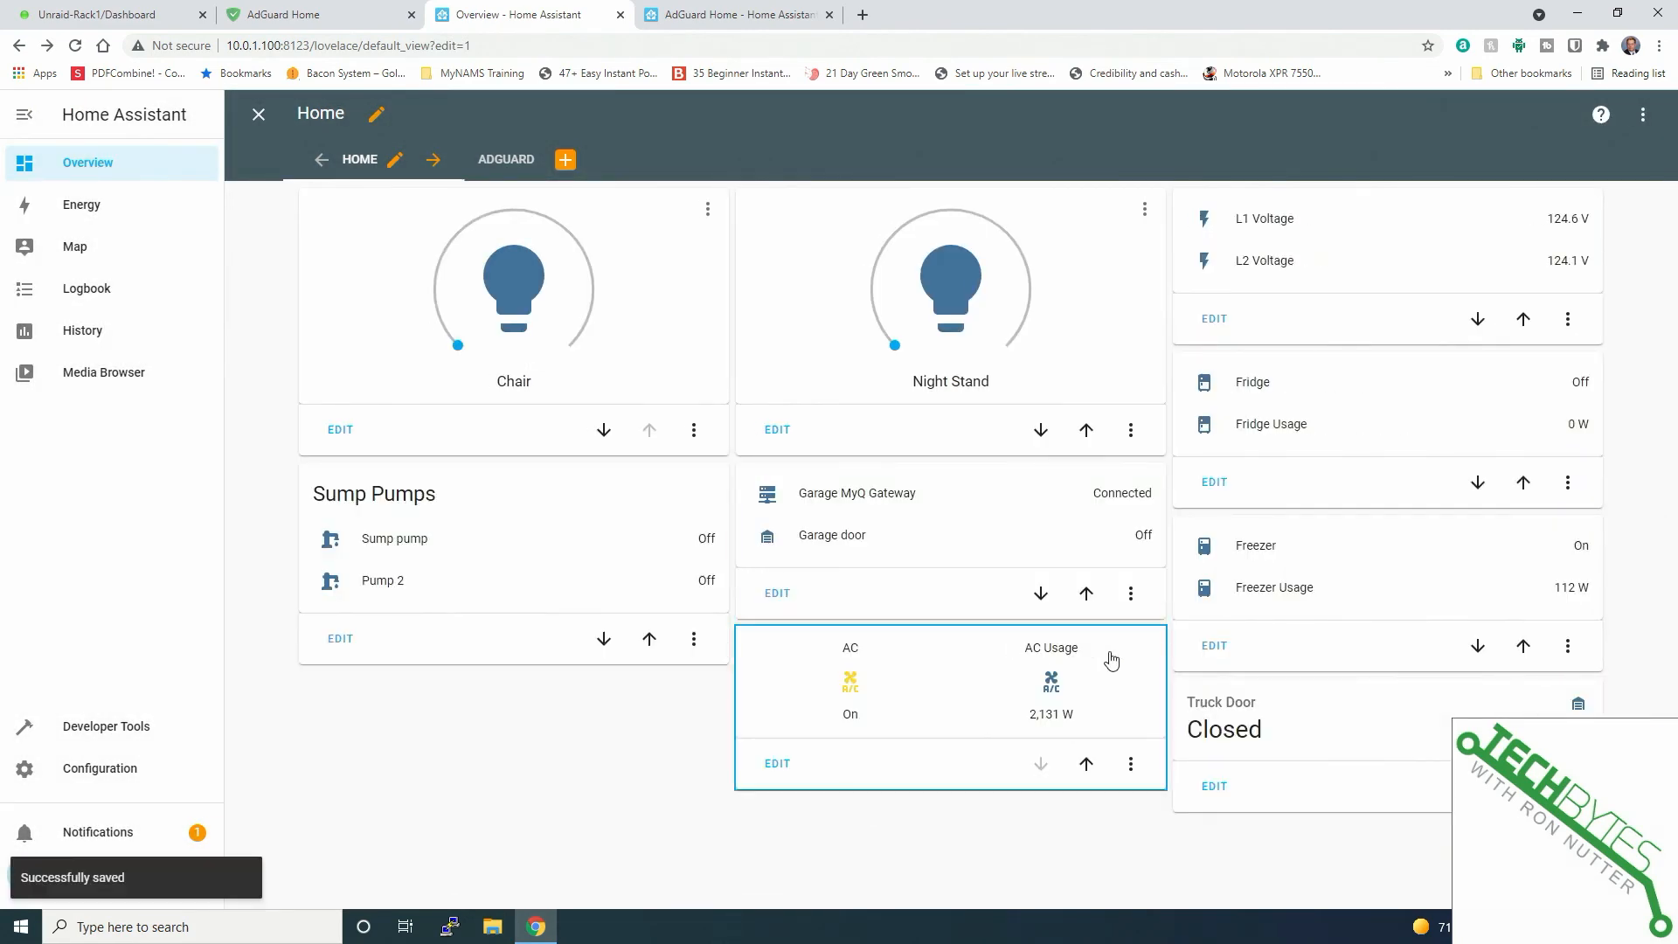
Step: Duplicate the AdGuard DNS Queries Blocked Ratio gauge card on the AdGuard view and save the copy unchanged
left_click(501, 160)
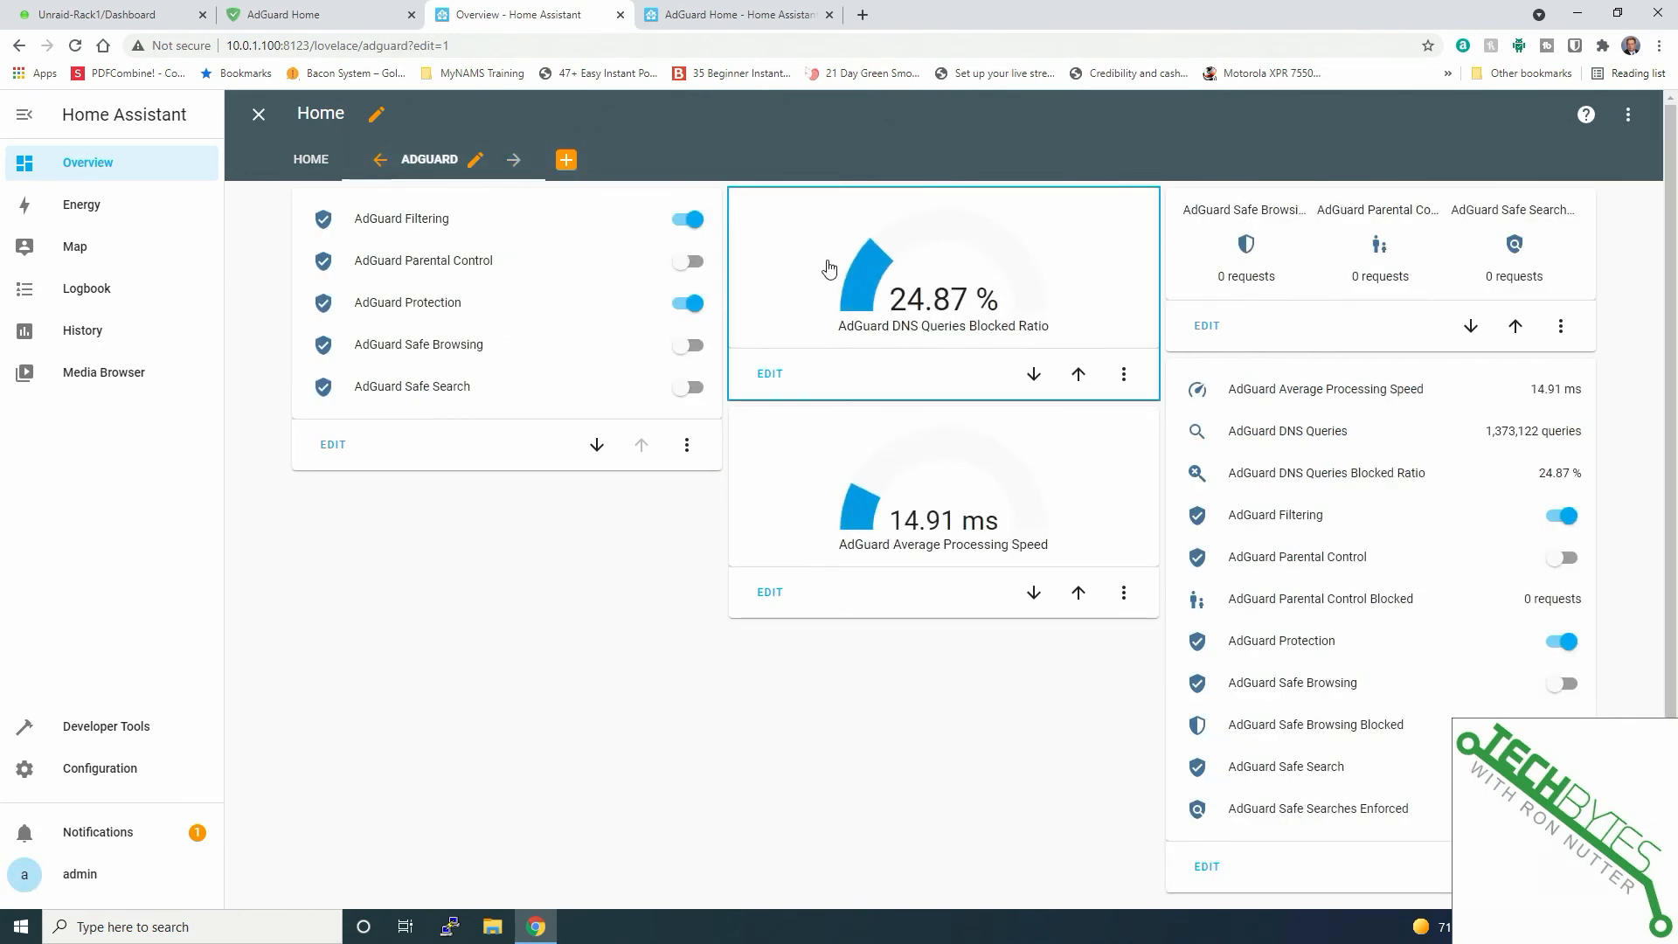
left_click(1124, 374)
left_click(1127, 465)
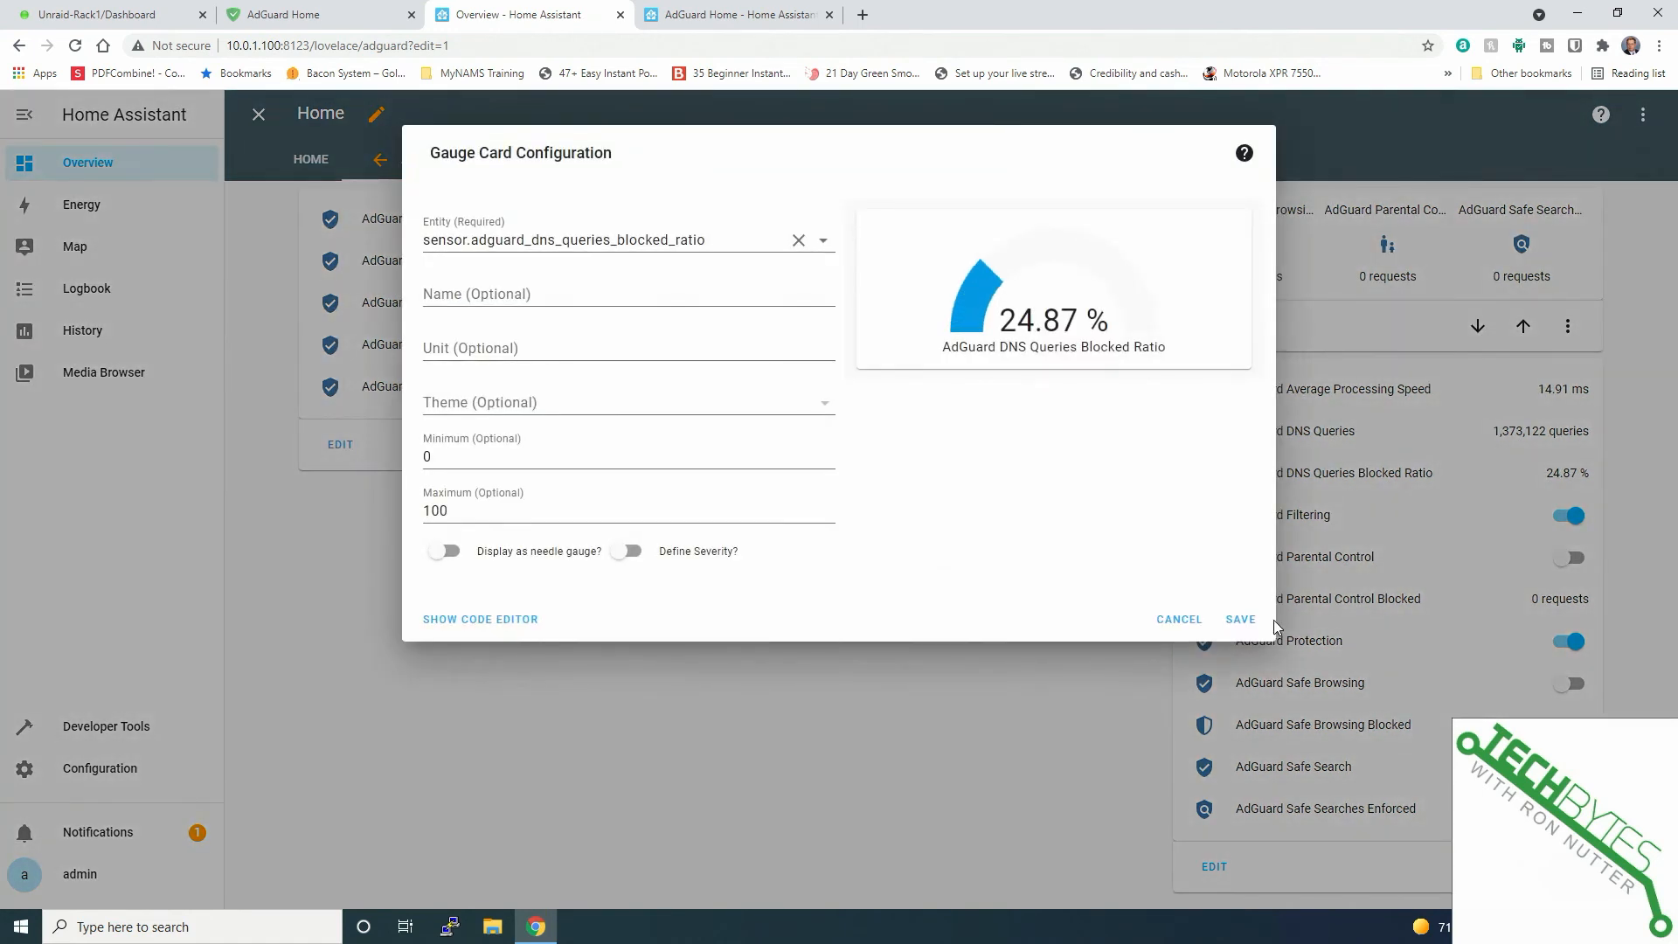
left_click(1241, 620)
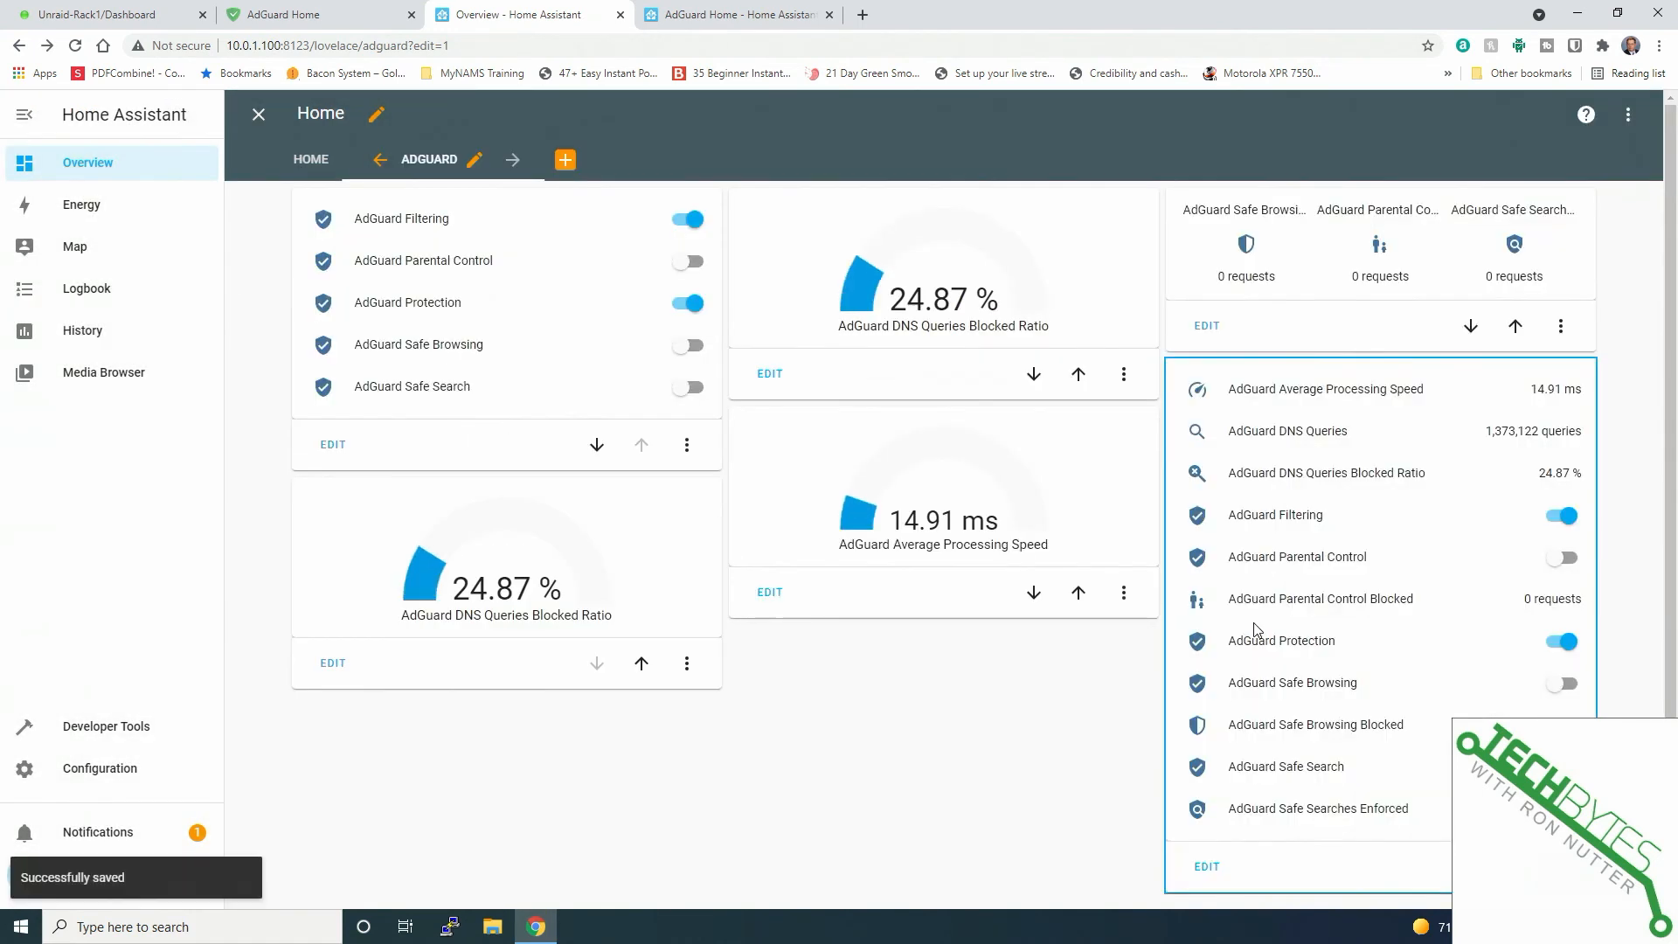
Step: Move the duplicated DNS Queries Blocked Ratio gauge card from the AdGuard view to the Home view
left_click(685, 666)
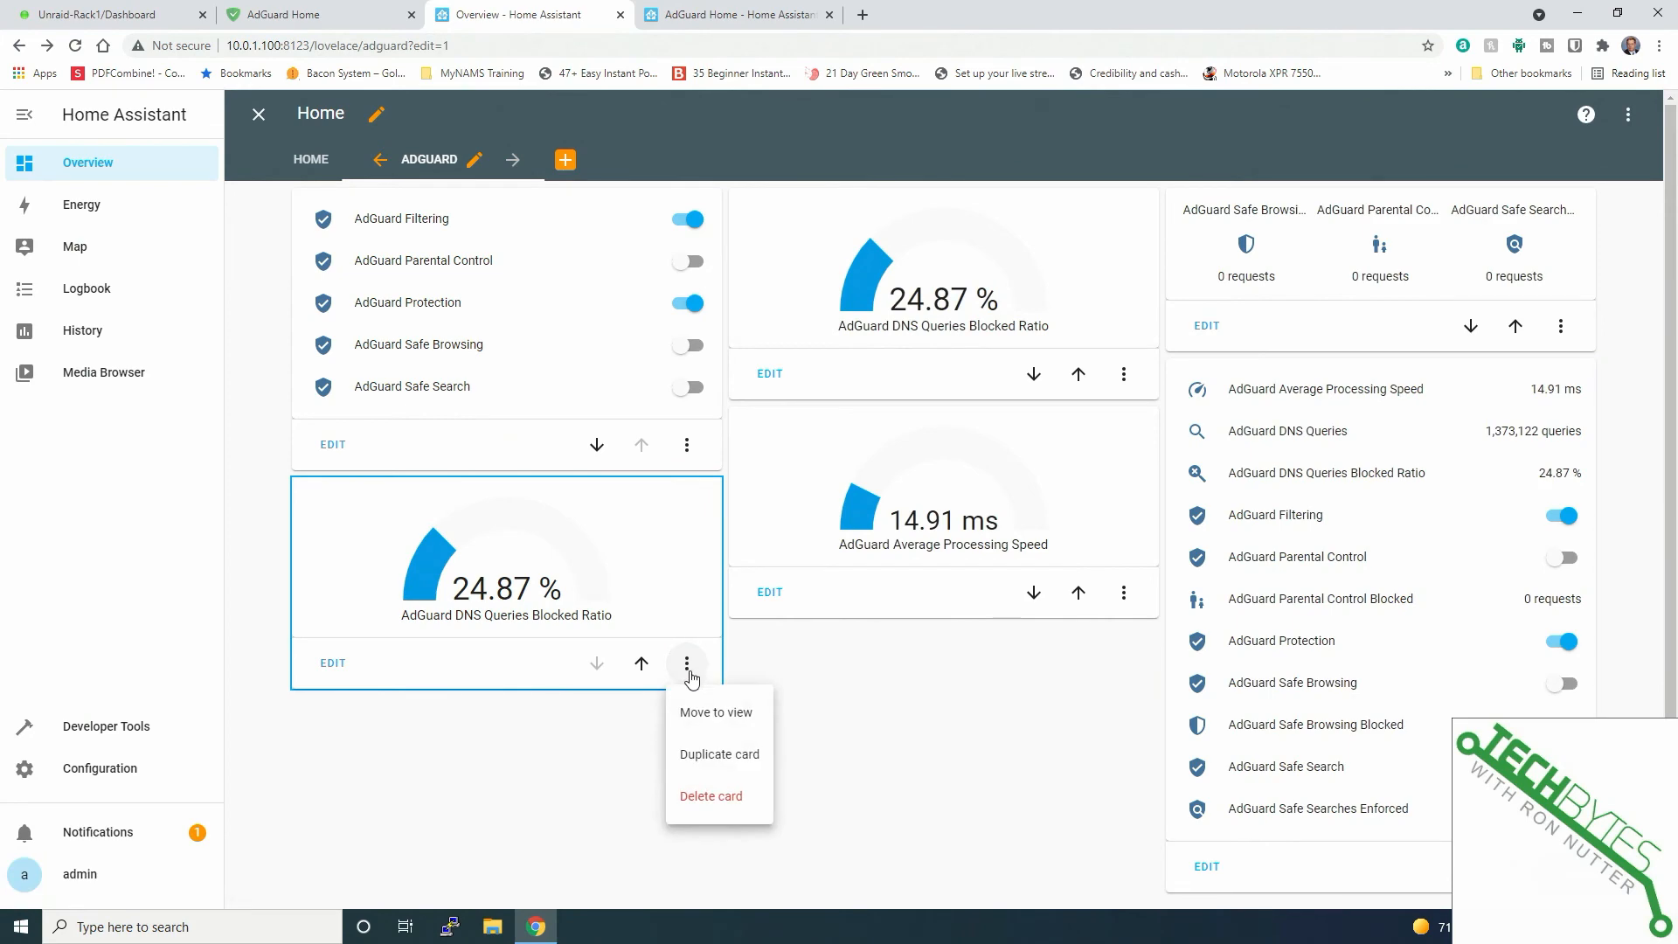
left_click(685, 710)
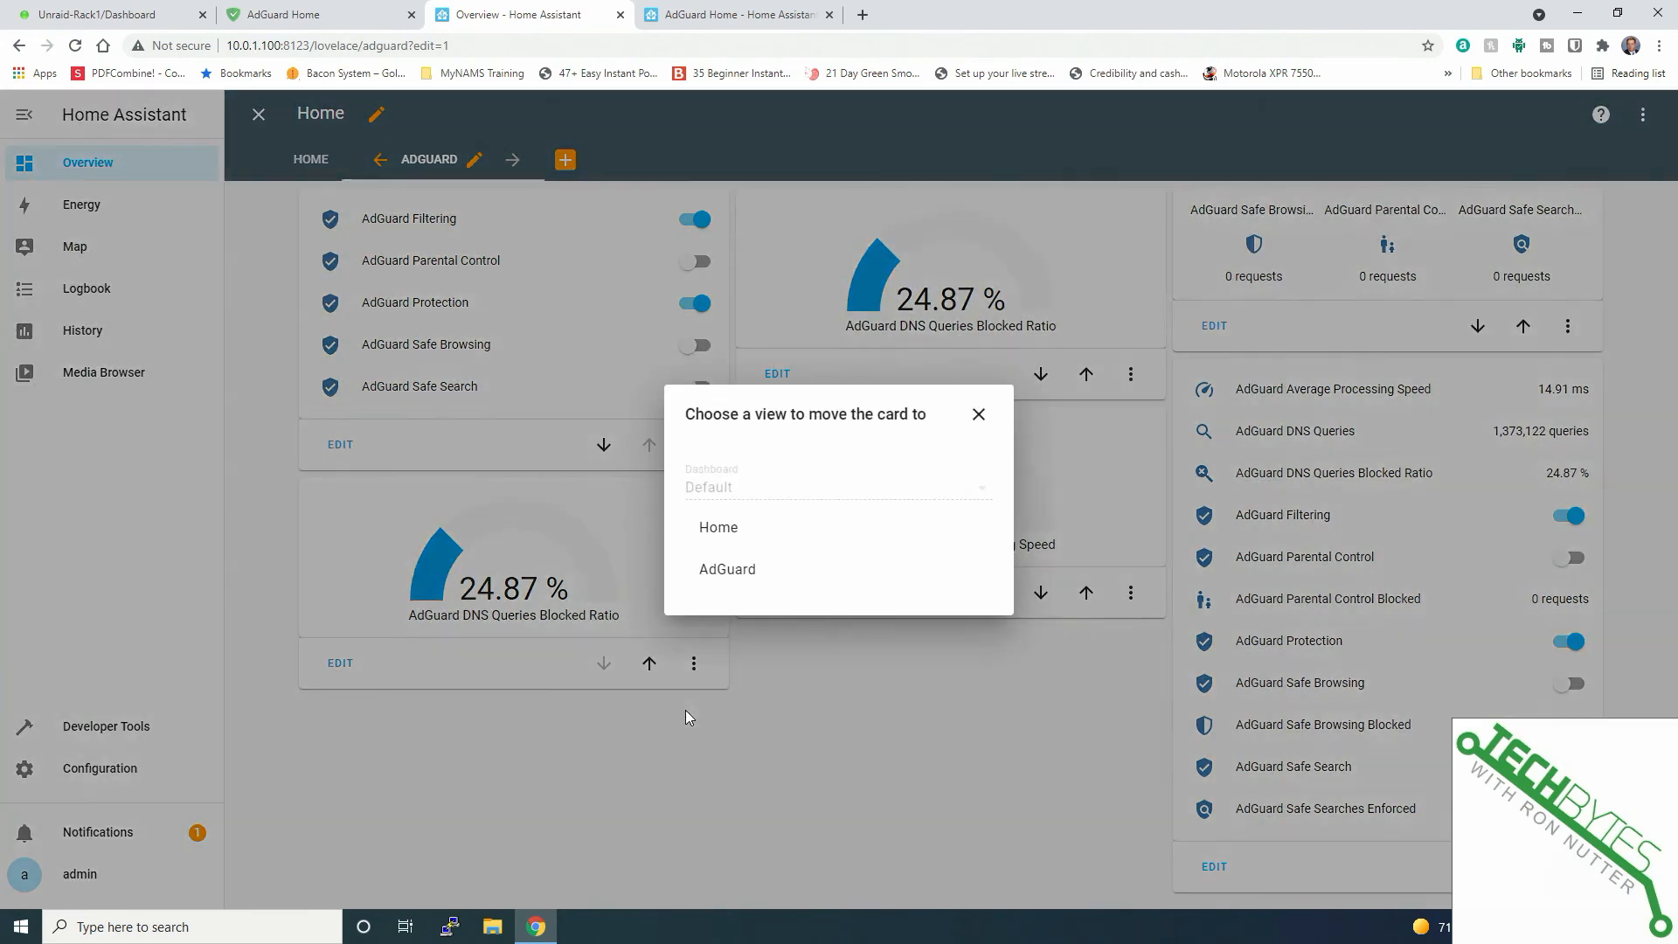
left_click(710, 533)
Step: Move the DNS Queries Blocked Ratio gauge ahead of the AC card on the Home view and finish editing the dashboard
left_click(311, 159)
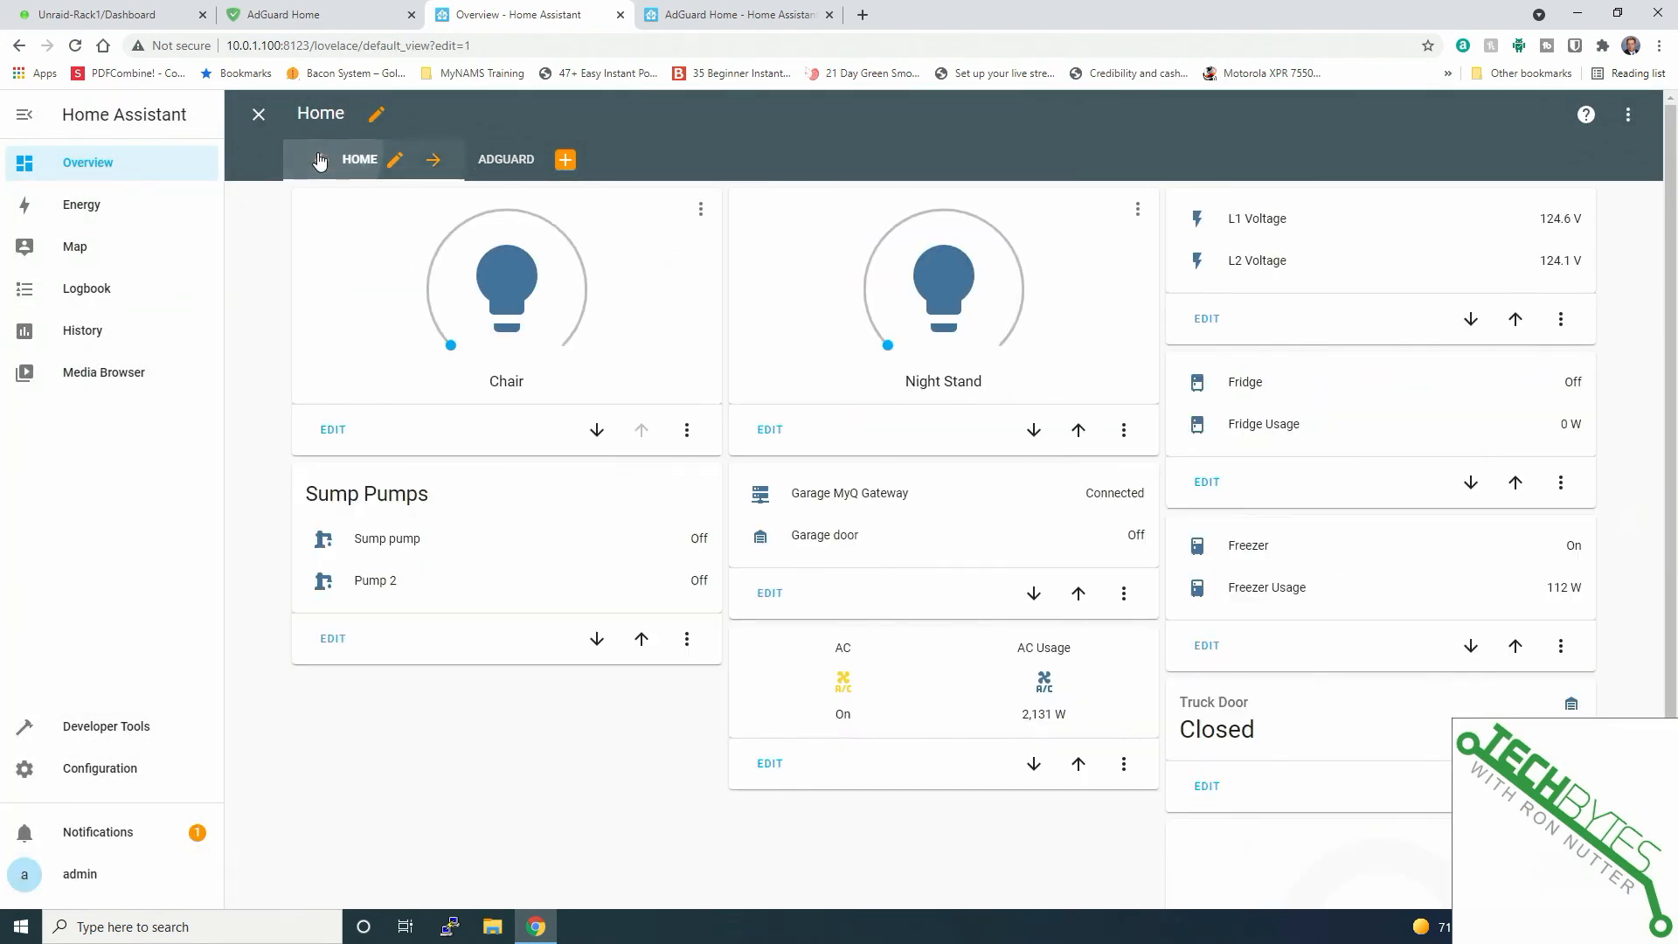
scroll(1294, 708, "down", 2)
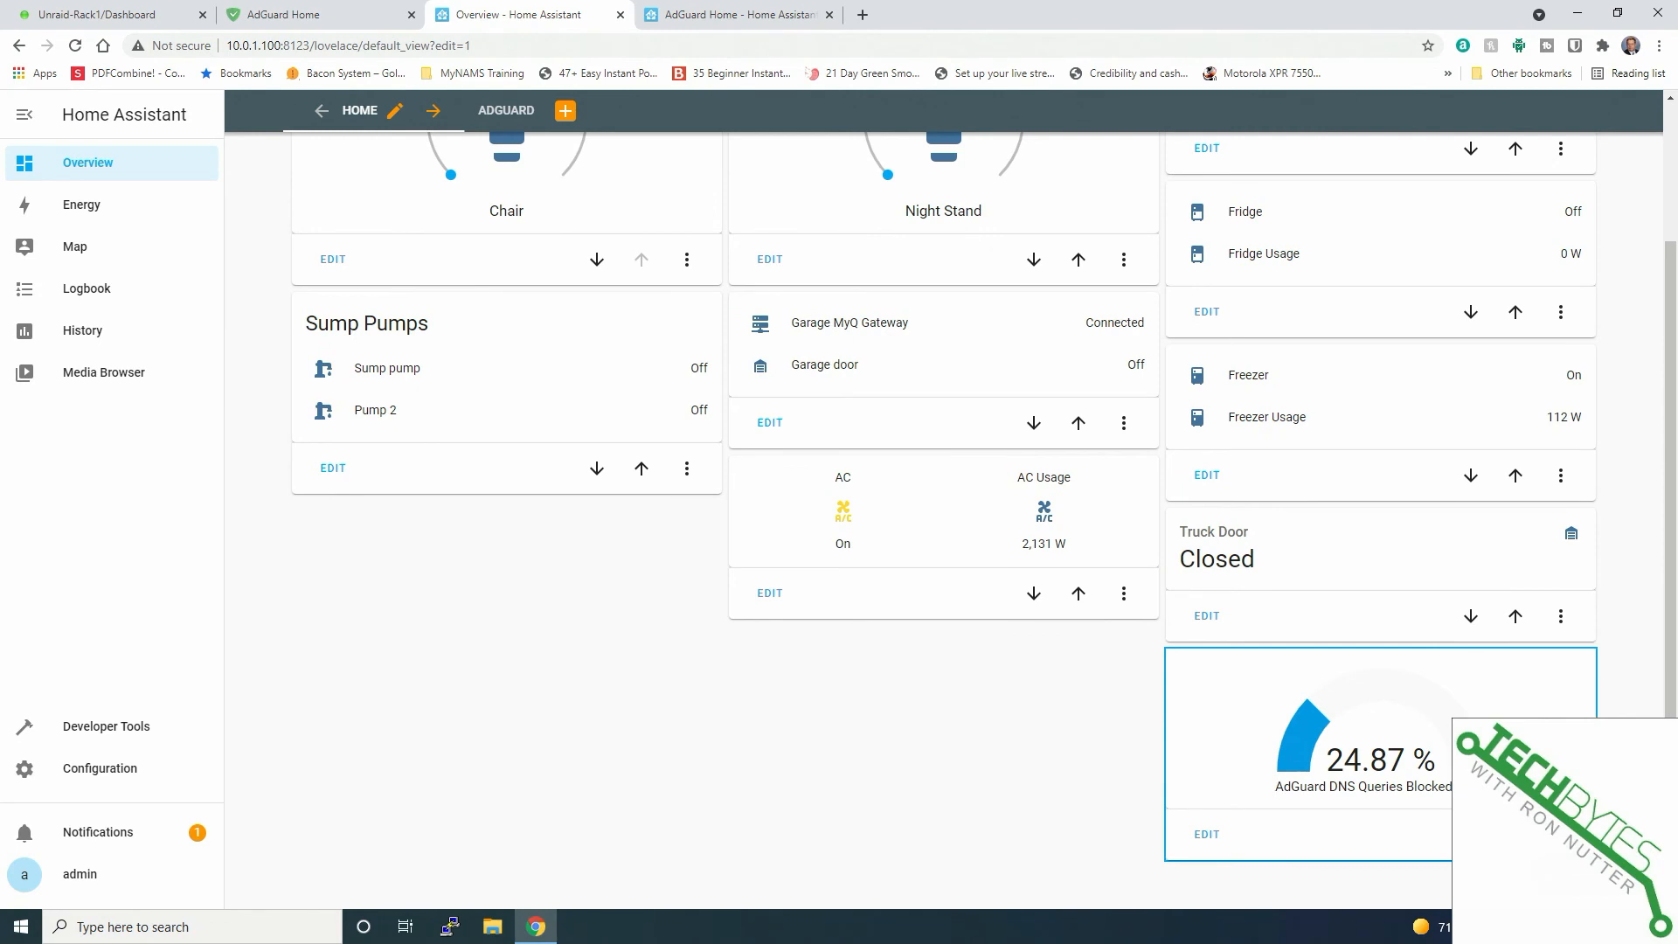
left_click(1516, 835)
left_click(1515, 835)
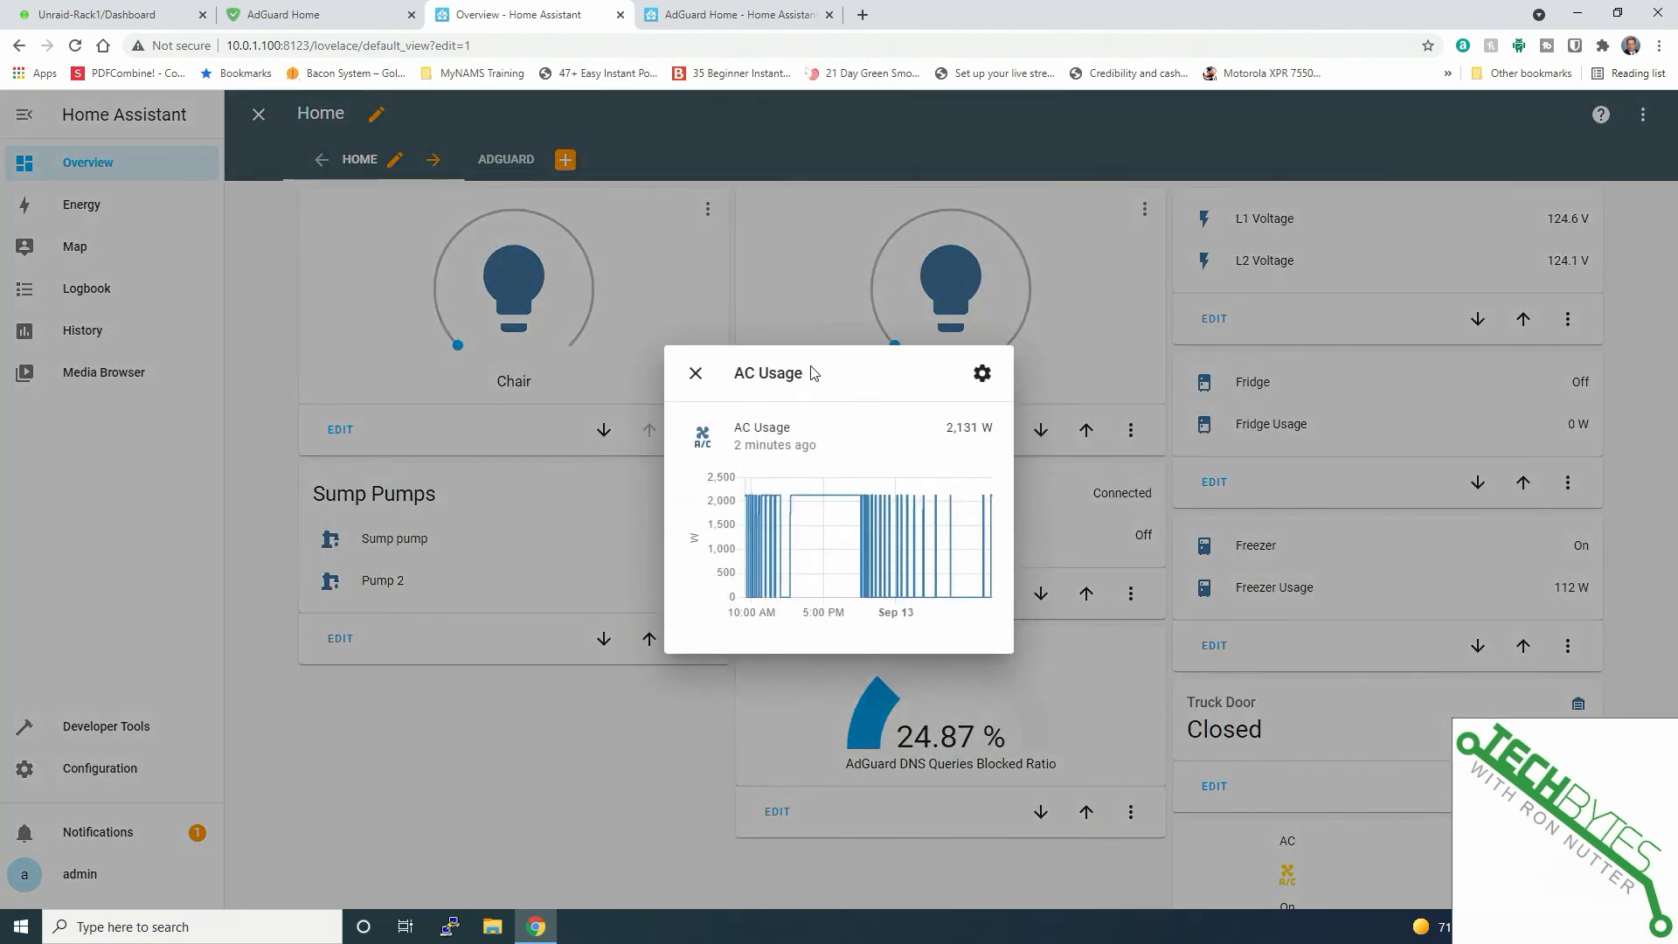
left_click(695, 373)
scroll(1232, 590, "down", 2)
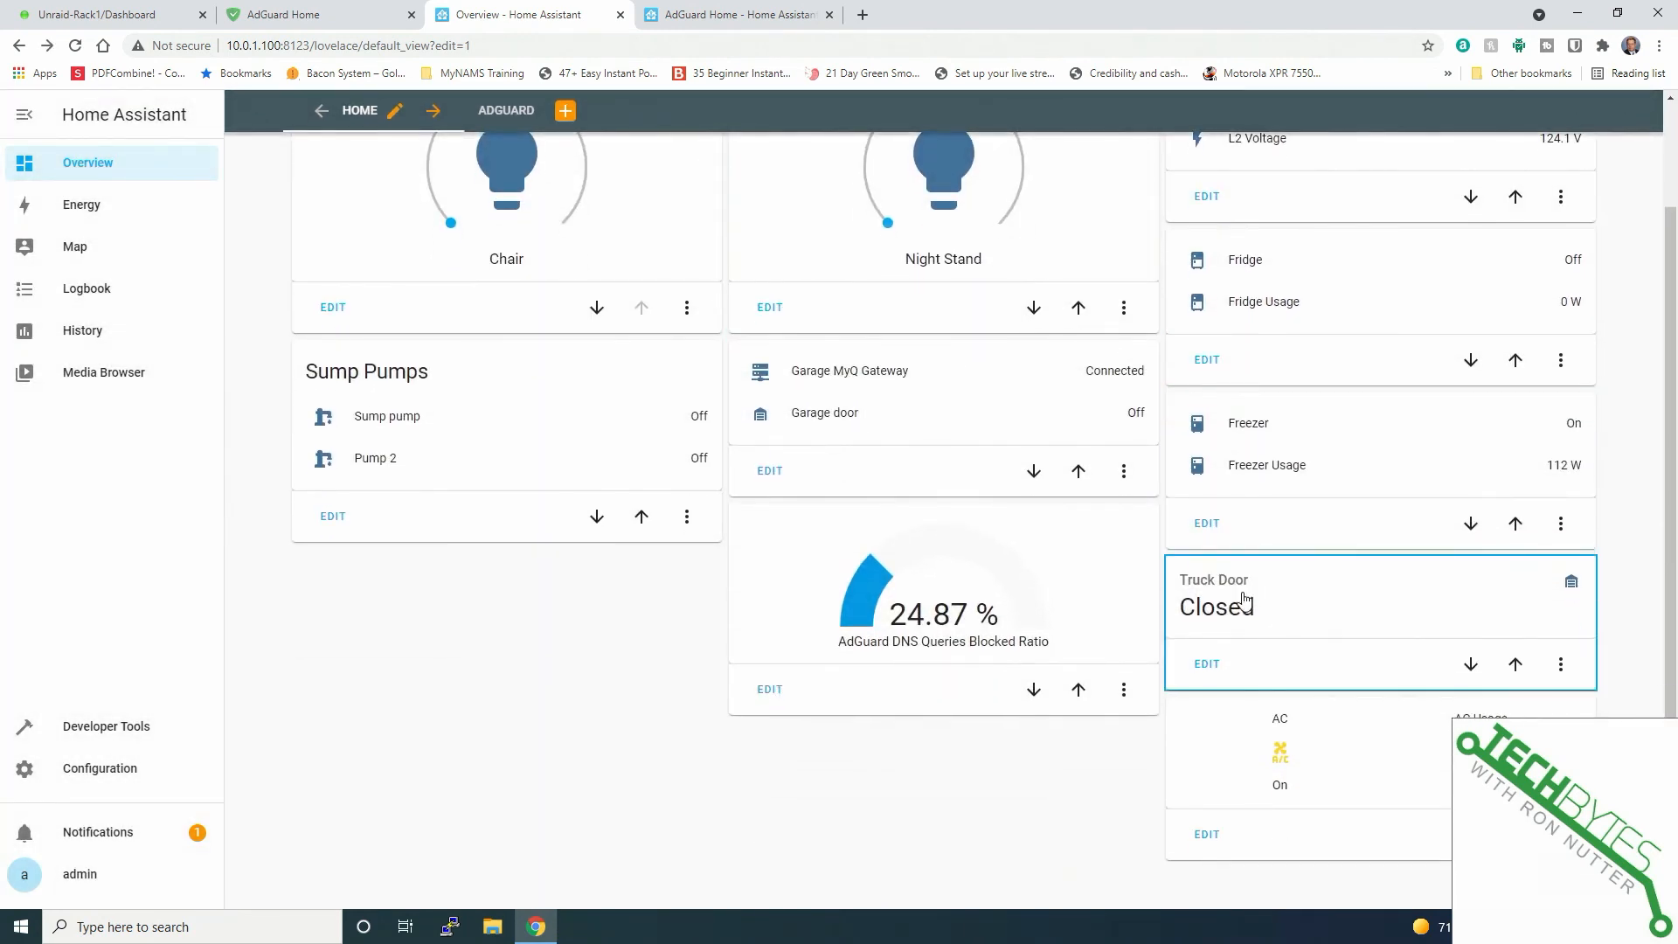
scroll(969, 596, "up", 2)
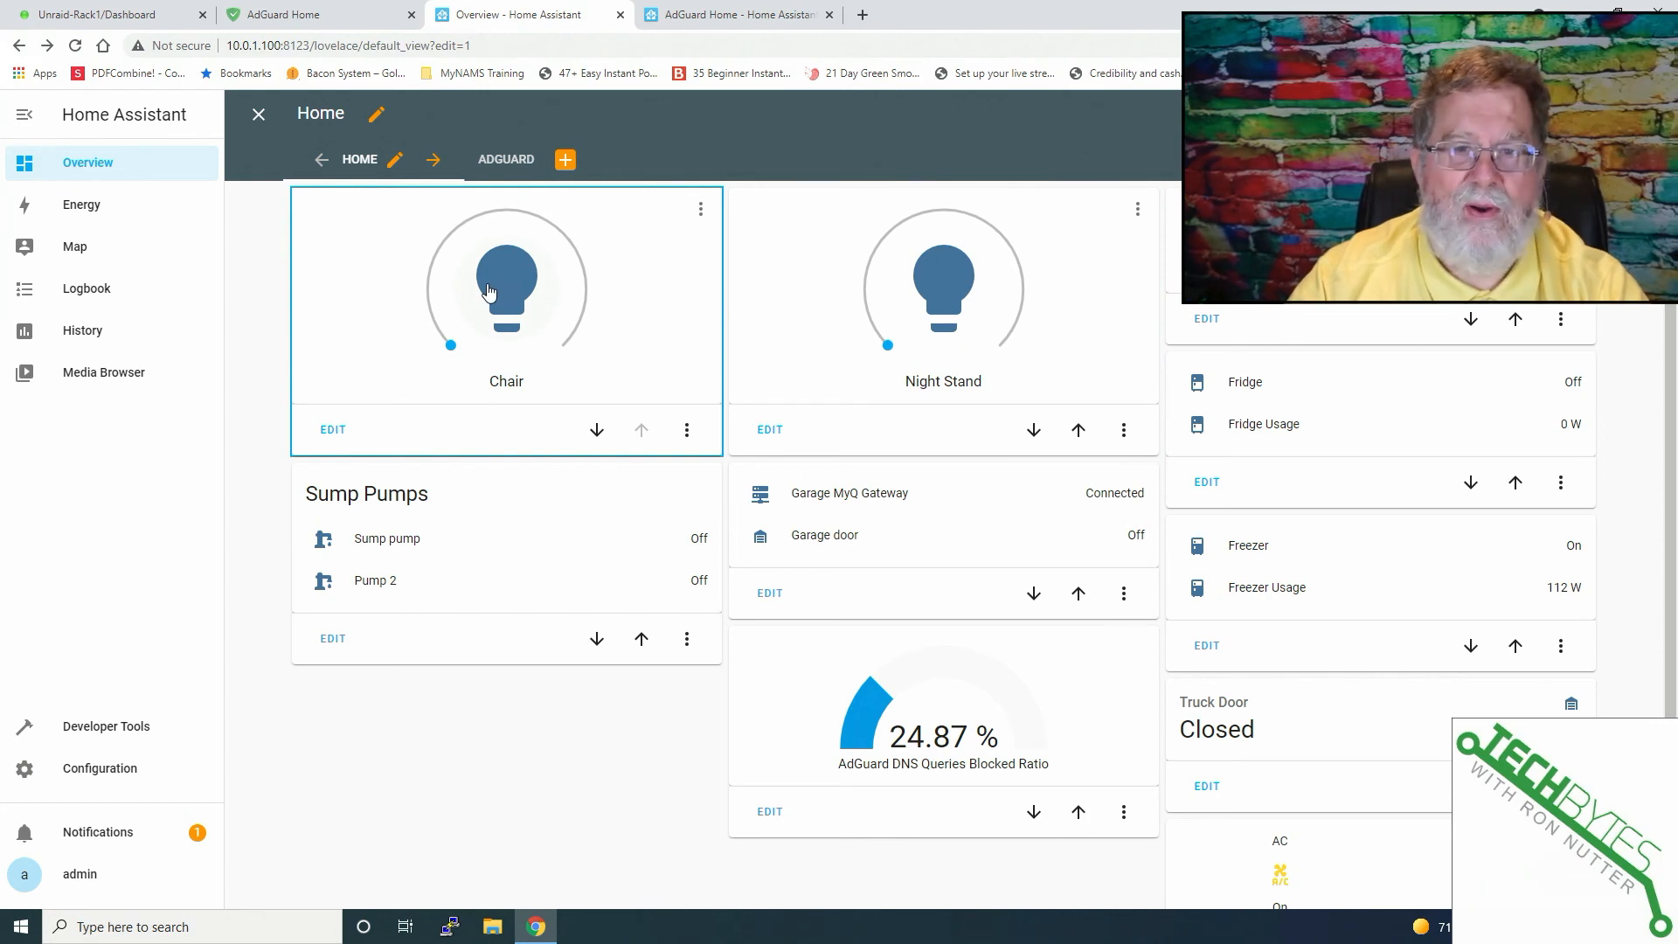
left_click(257, 115)
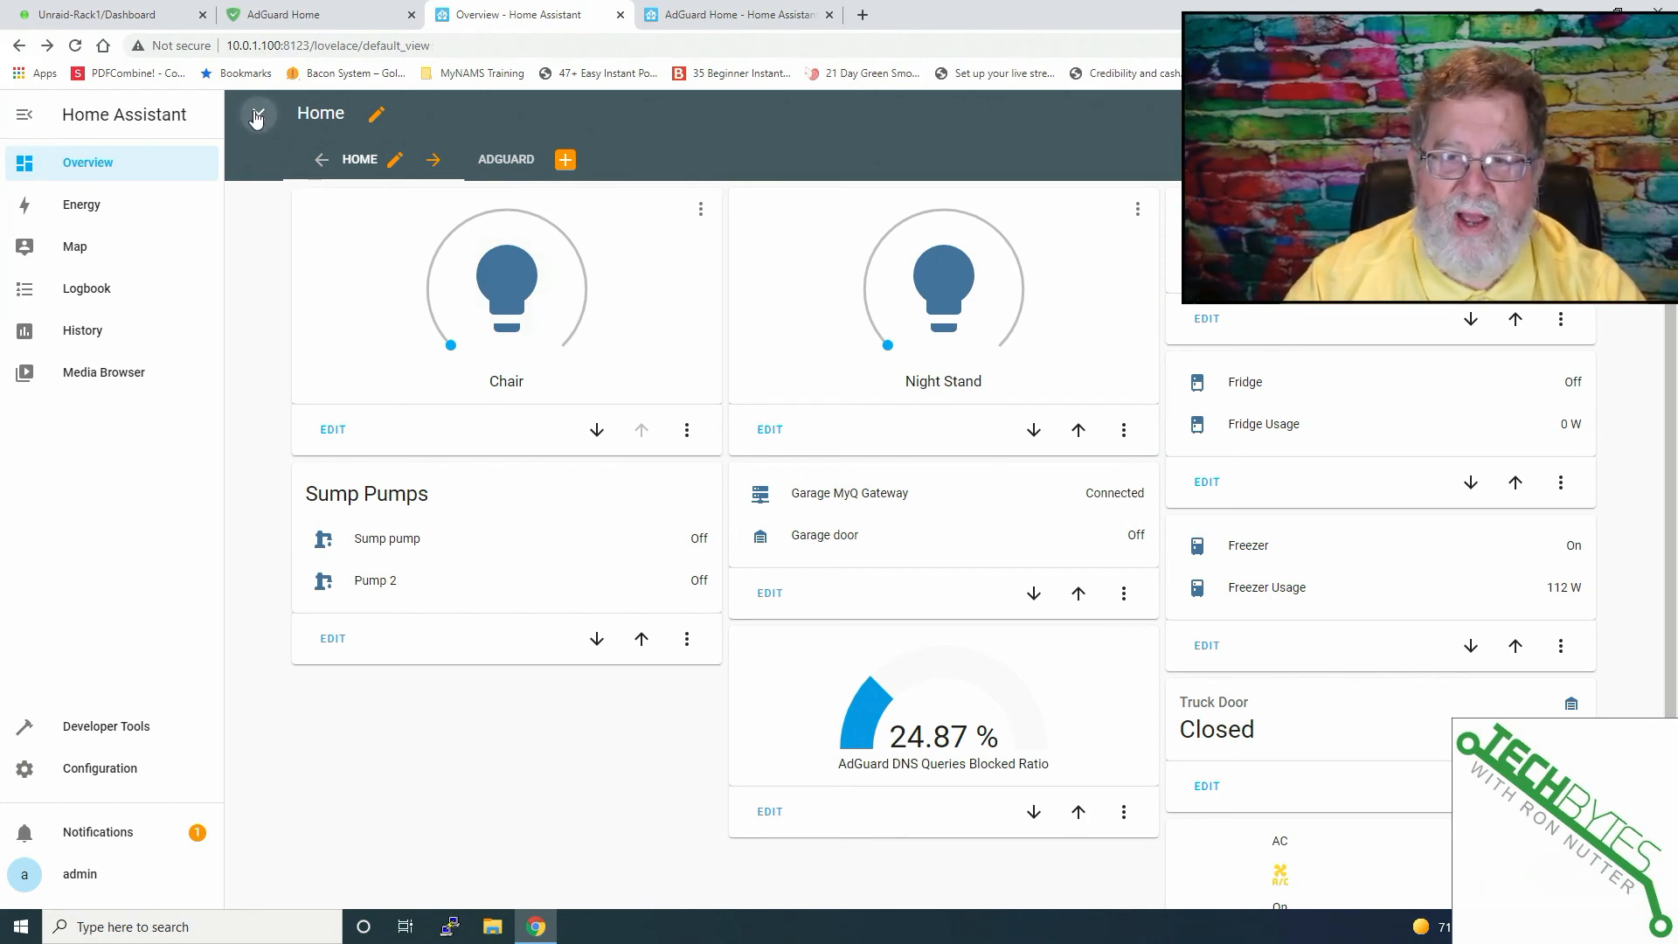